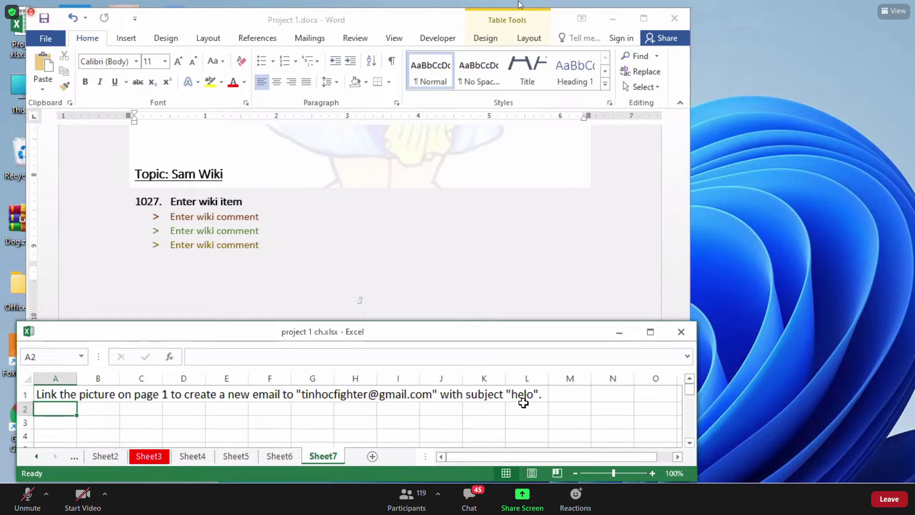
# Bring Word to the front and select the cat picture in the first table row on page 1.
pyautogui.click(442, 227)
pyautogui.moveTo(681, 259); pyautogui.dragTo(684, 123)
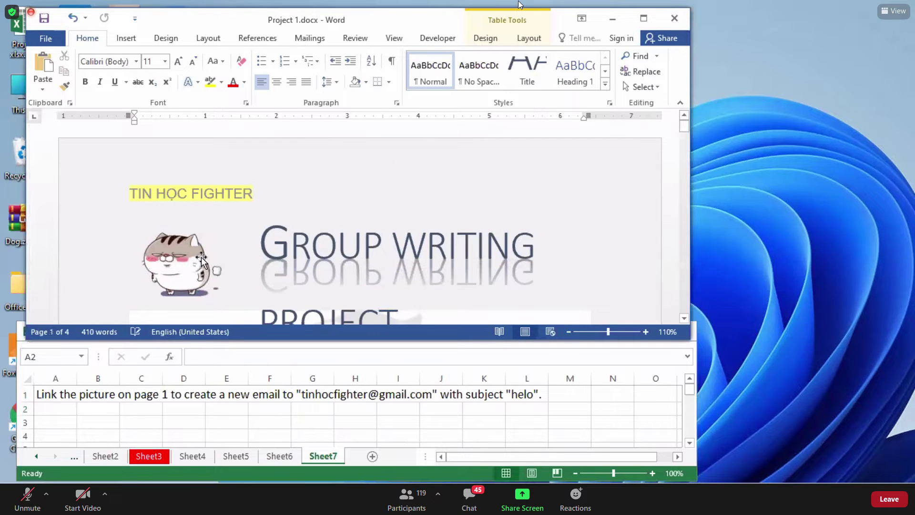
pyautogui.tripleClick(319, 252)
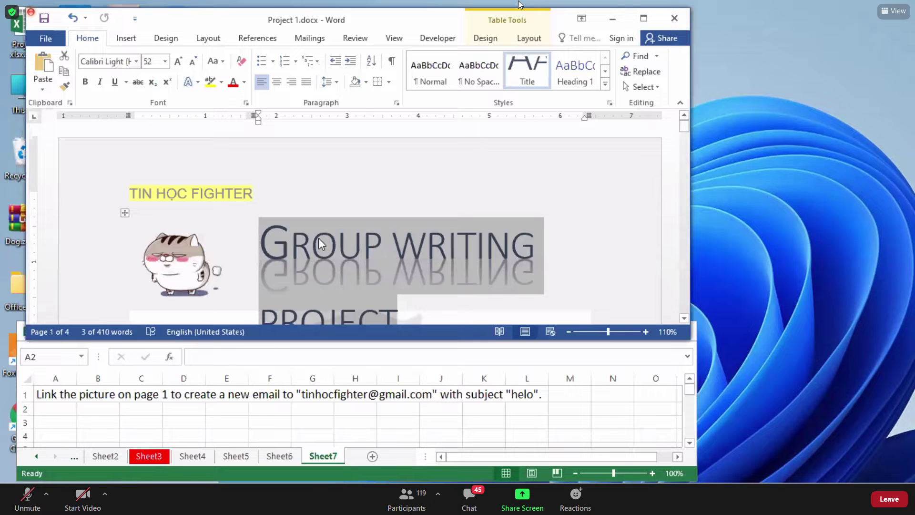
pyautogui.moveTo(229, 196); pyautogui.dragTo(261, 222)
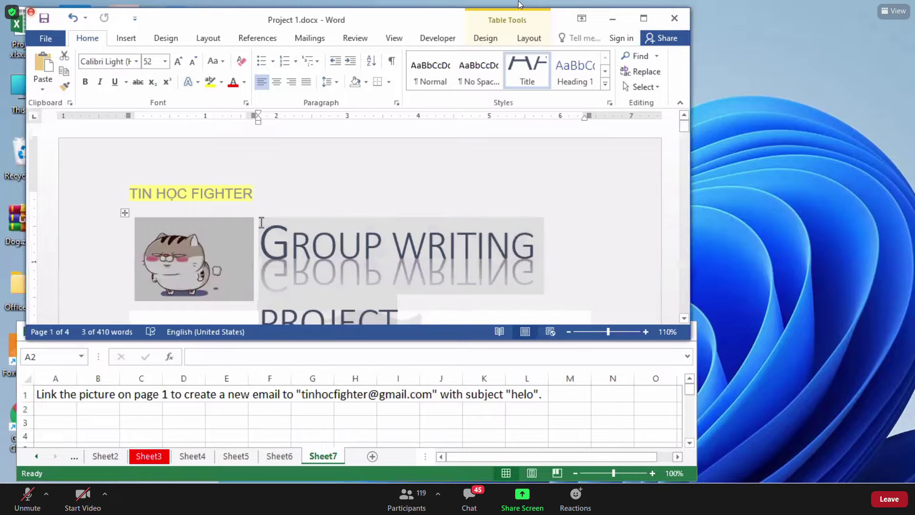
pyautogui.click(261, 222)
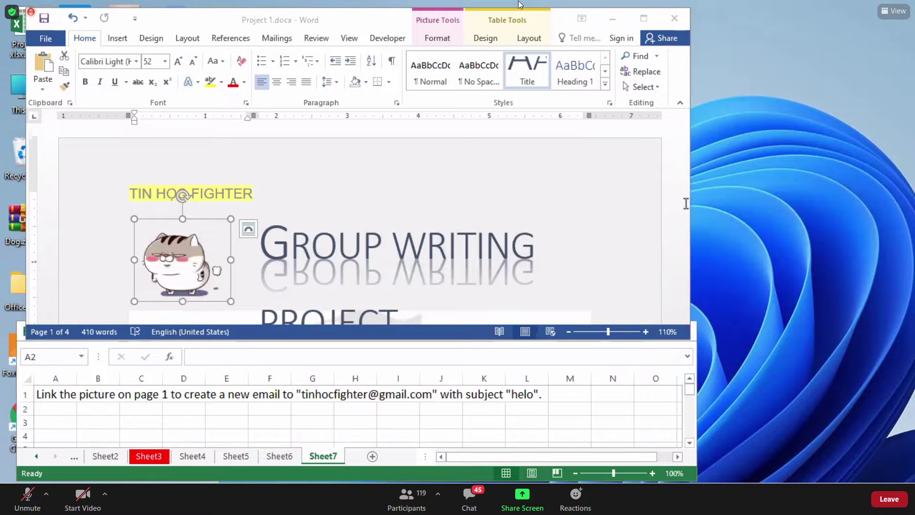
pyautogui.click(199, 260)
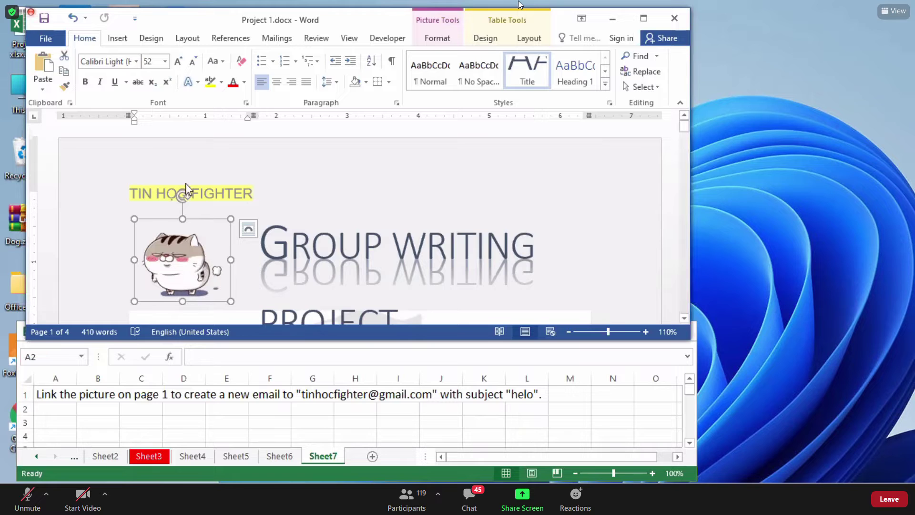
pyautogui.click(118, 38)
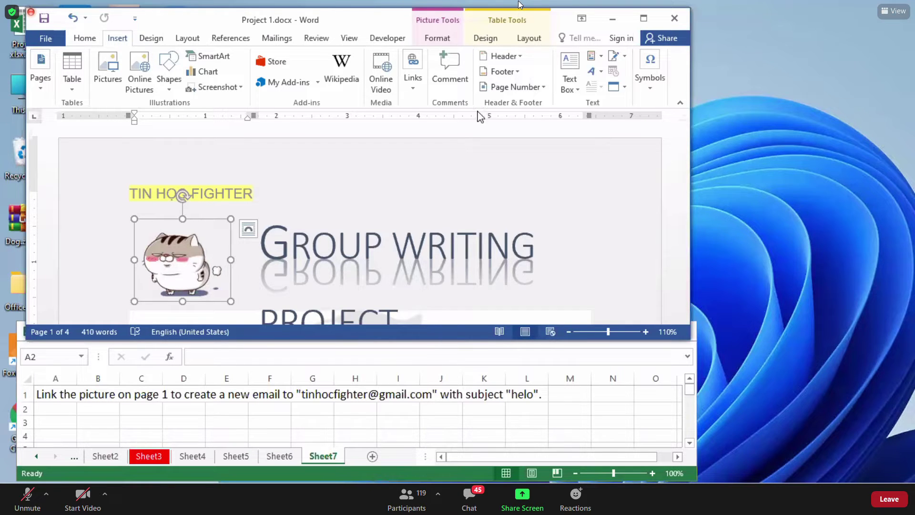
# Open Insert Hyperlink for the cat picture and set Link to E-mail Address.
pyautogui.click(412, 90)
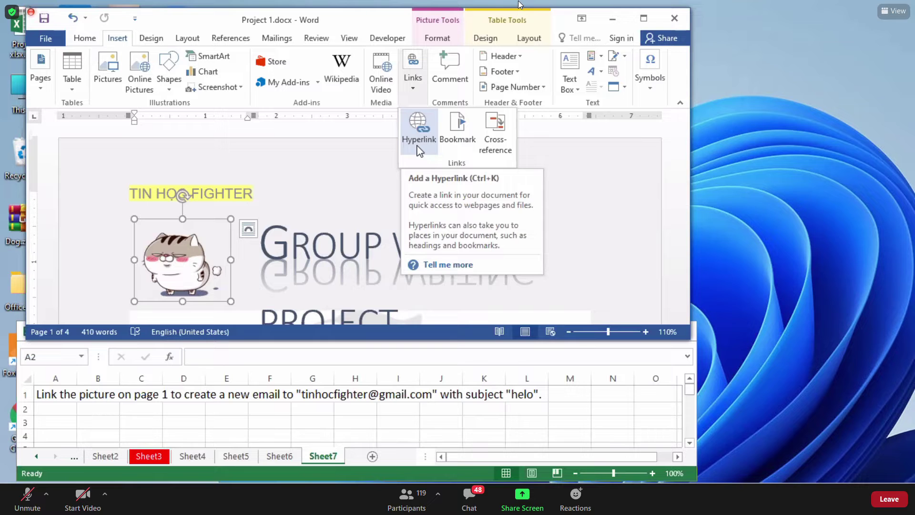
pyautogui.click(418, 145)
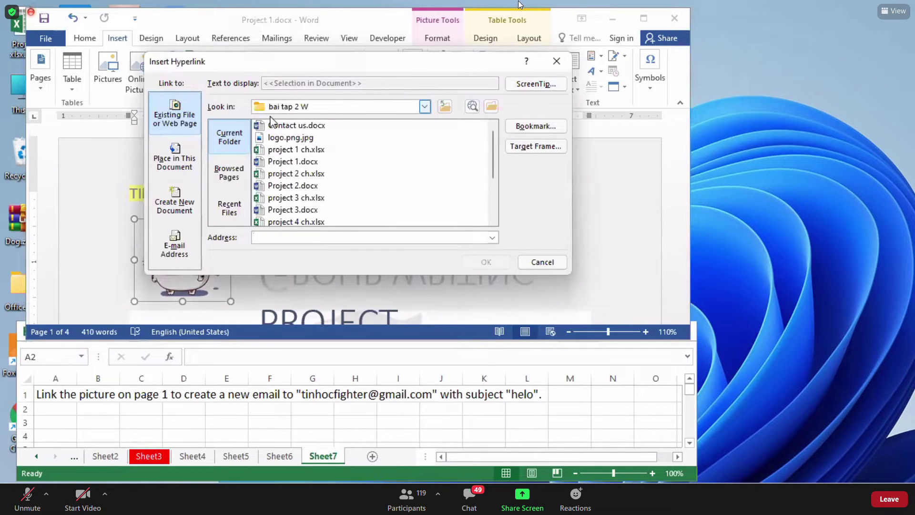
pyautogui.moveTo(312, 63); pyautogui.dragTo(359, 32)
pyautogui.click(228, 232)
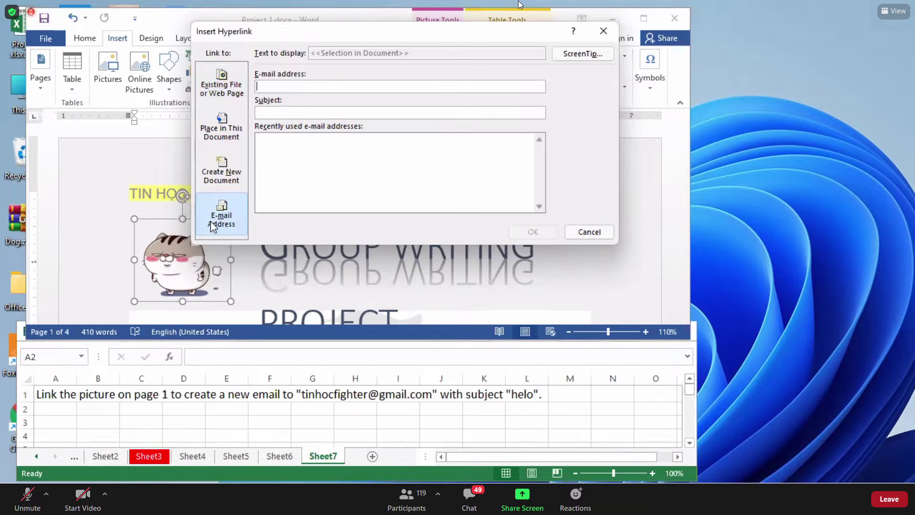
# Choose E-mail Address as the link type and enter the required e-mail address.
pyautogui.click(221, 181)
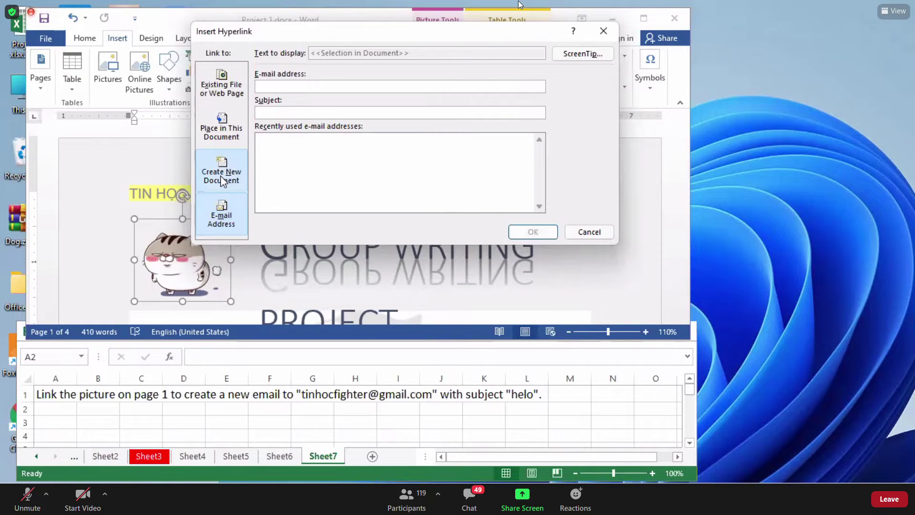
pyautogui.click(219, 223)
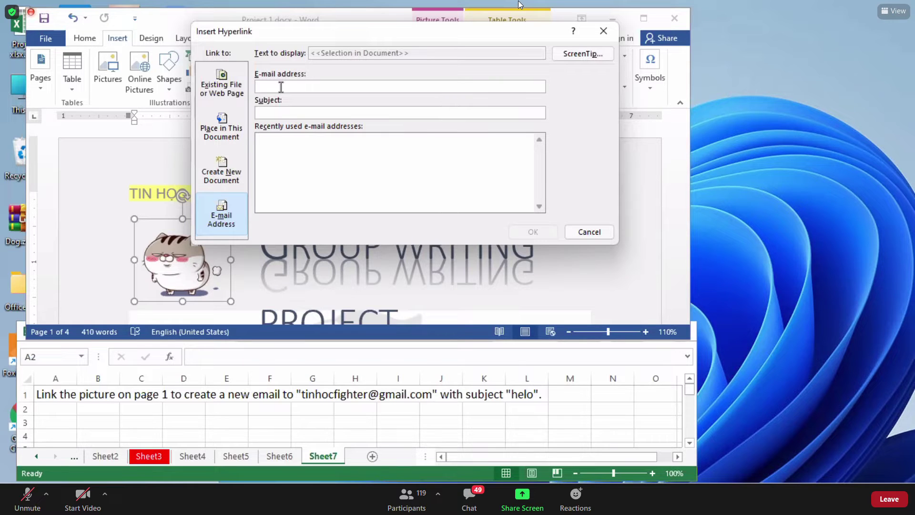
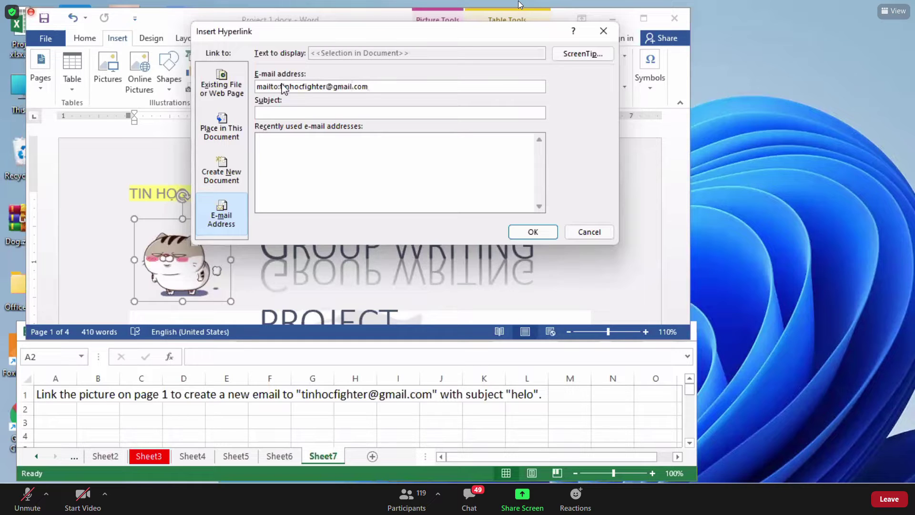
pyautogui.moveTo(371, 87); pyautogui.dragTo(281, 98)
pyautogui.click(304, 92)
pyautogui.moveTo(259, 88); pyautogui.dragTo(279, 88)
# Type the subject 'helo', then view the Place in This Document headings.
pyautogui.click(300, 112)
pyautogui.write('H')
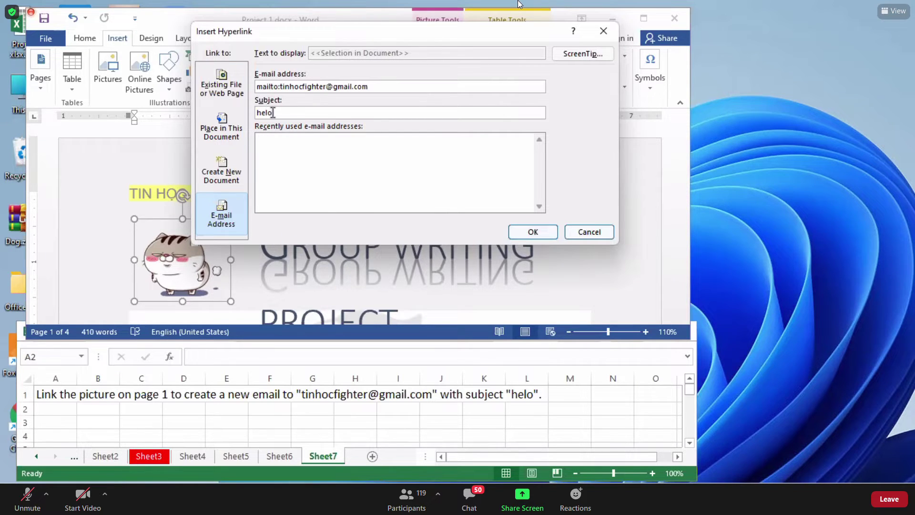
pyautogui.click(223, 134)
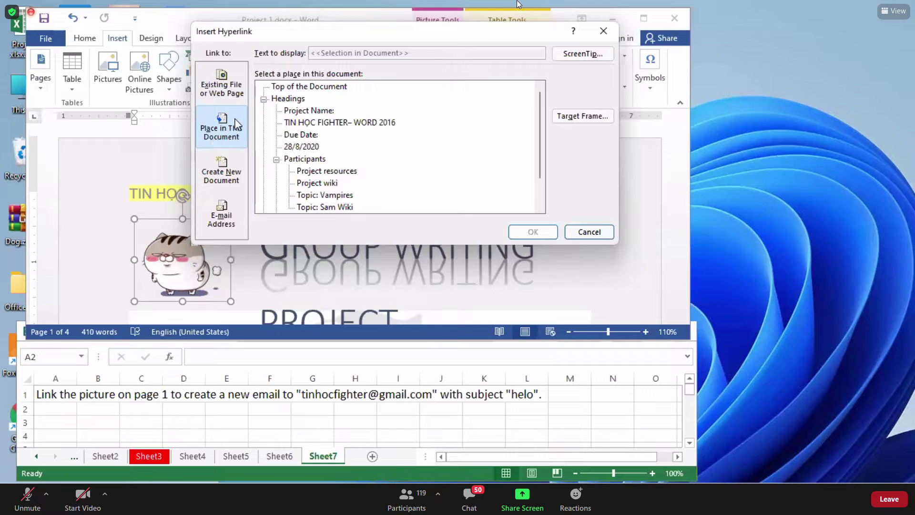
# Review the Existing File or Web Page options, then confirm the e-mail link with OK.
pyautogui.click(220, 88)
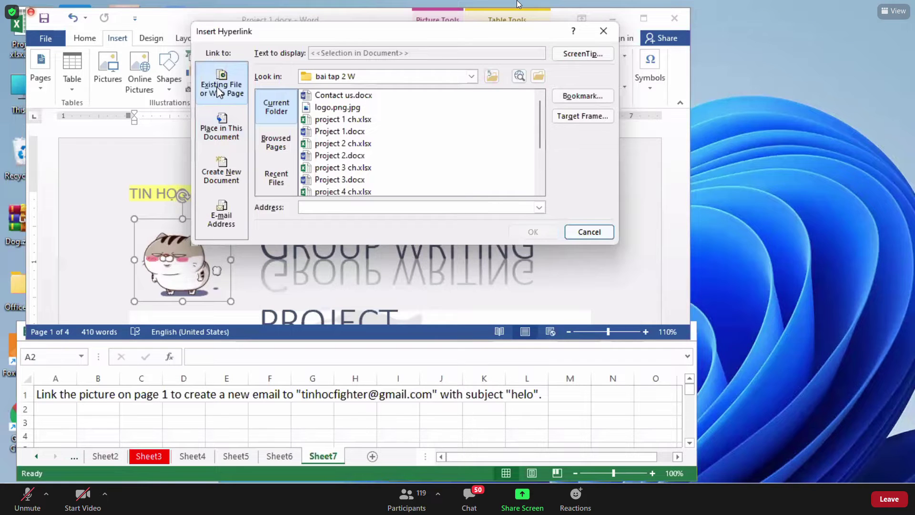
pyautogui.click(318, 207)
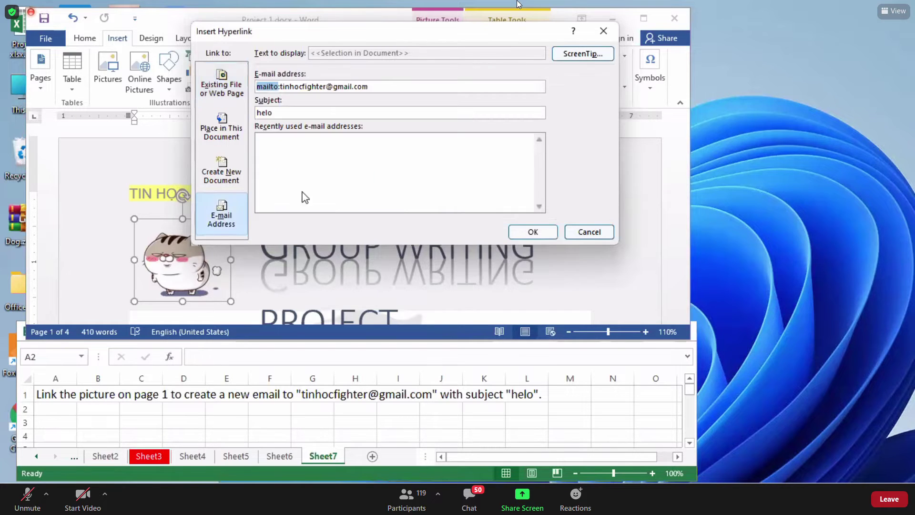
pyautogui.click(533, 232)
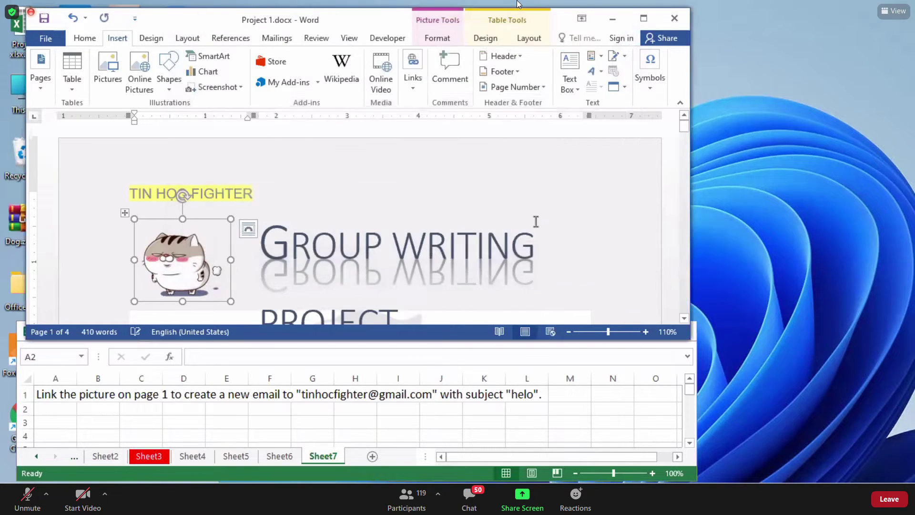
# Check that the cat picture's mailto link has subject helo, then switch to Excel.
pyautogui.tripleClick(535, 218)
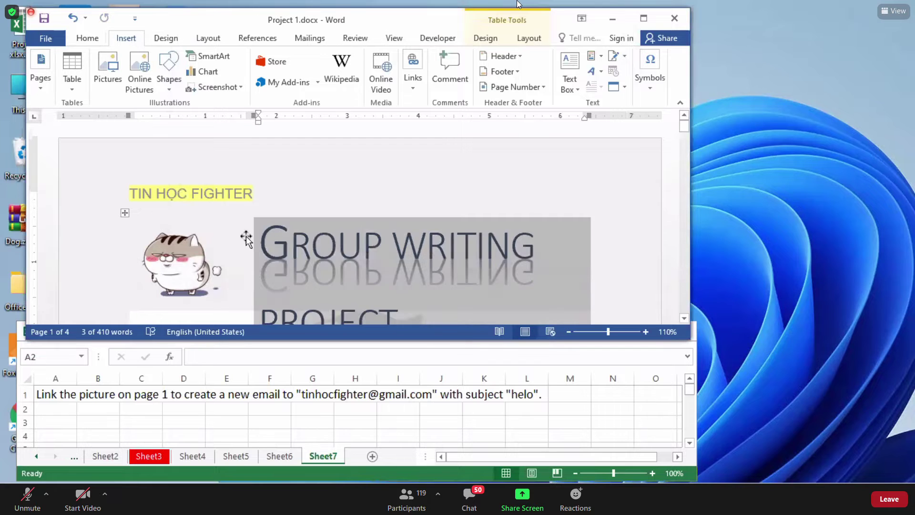
pyautogui.click(196, 243)
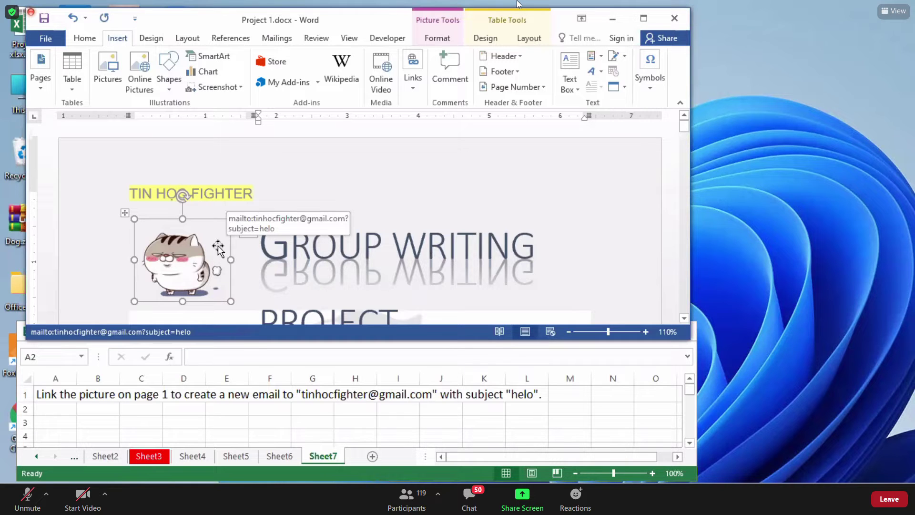
pyautogui.hotkey('alt', 'Tab')
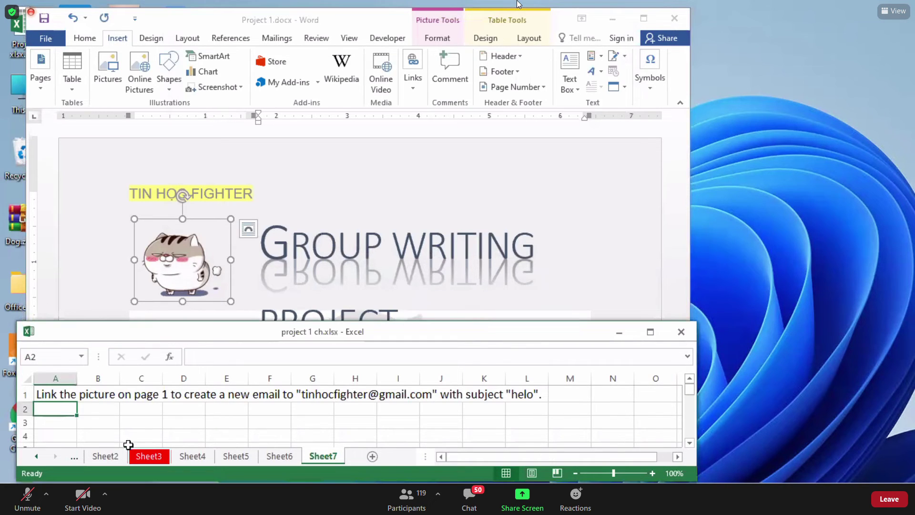
# Close the Excel task workbook and Project 1 without saving either.
pyautogui.click(74, 456)
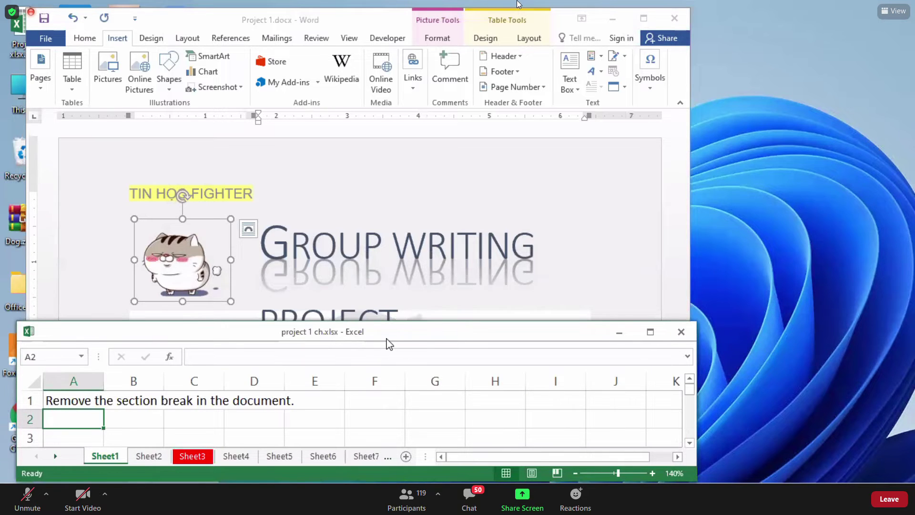
pyautogui.moveTo(387, 339); pyautogui.dragTo(392, 310)
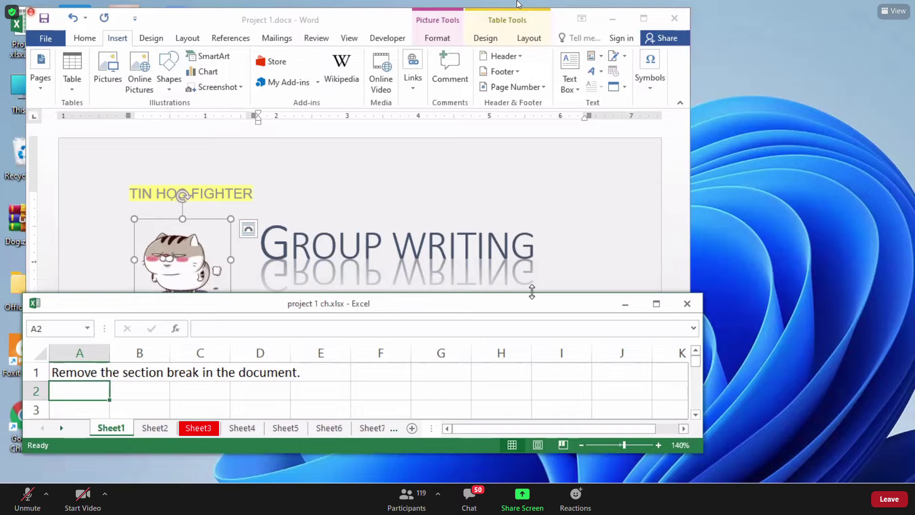
pyautogui.click(686, 303)
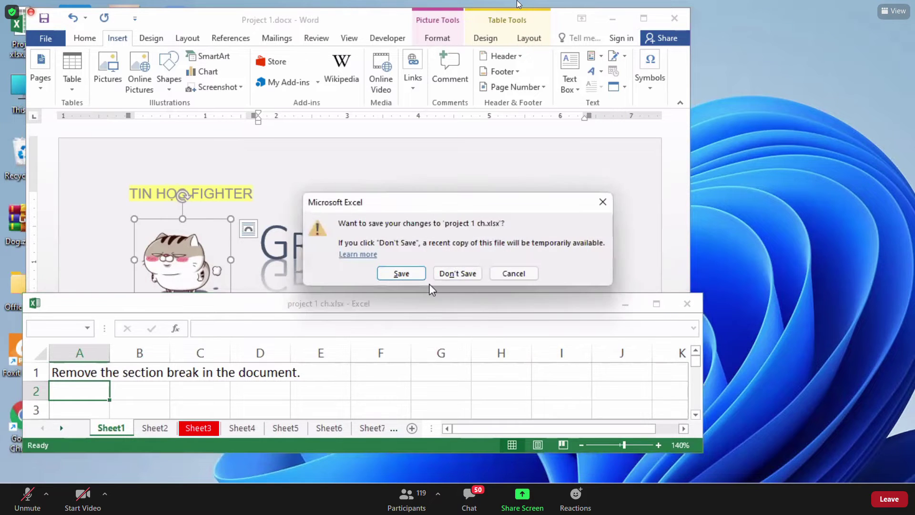
pyautogui.click(445, 274)
pyautogui.moveTo(328, 19); pyautogui.dragTo(305, 114)
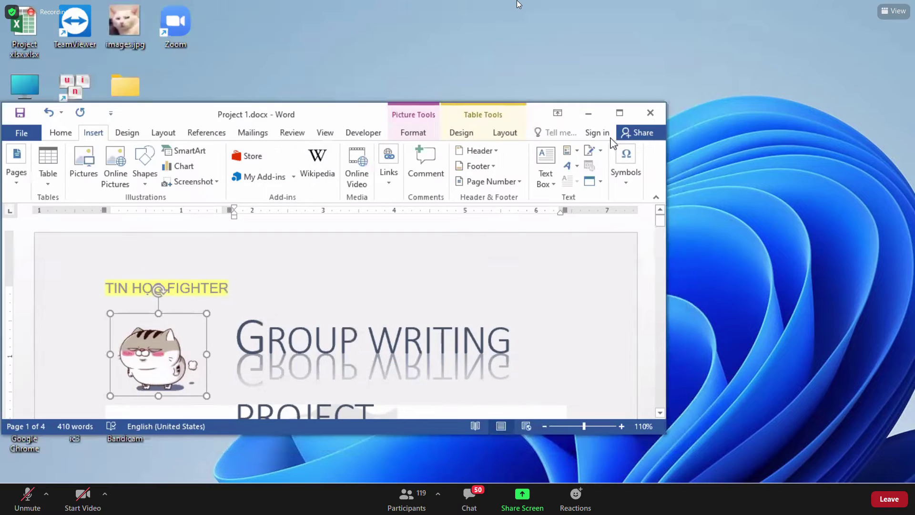
pyautogui.click(650, 113)
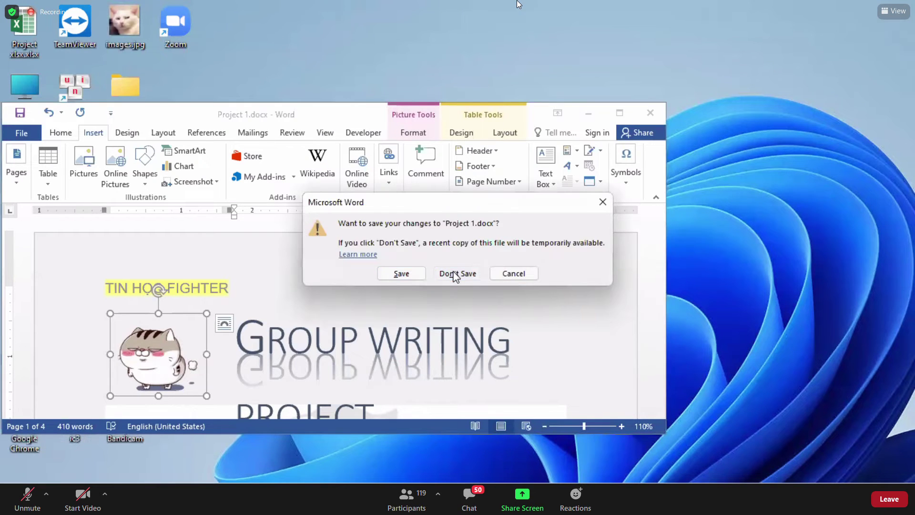
pyautogui.click(455, 274)
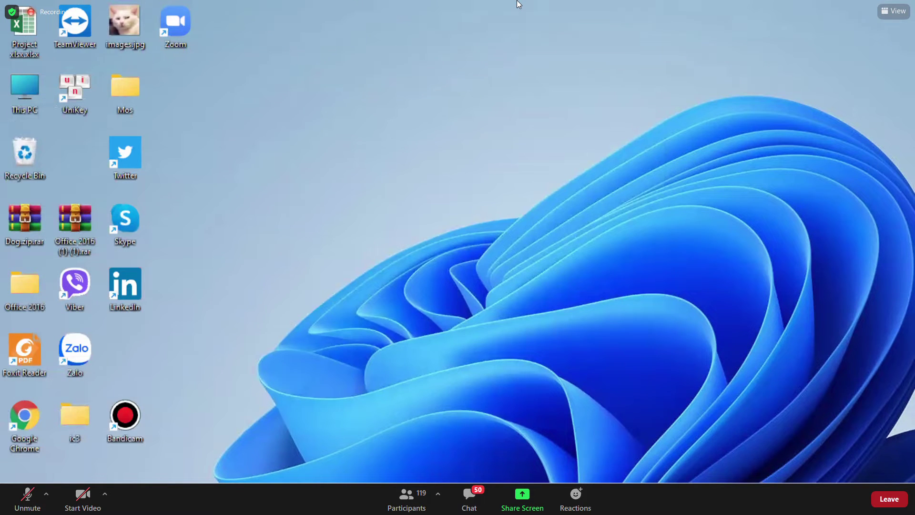
# Close the extra File Explorer window and open project 2 ch.xlsx from bai tap 2 W.
pyautogui.moveTo(469, 503)
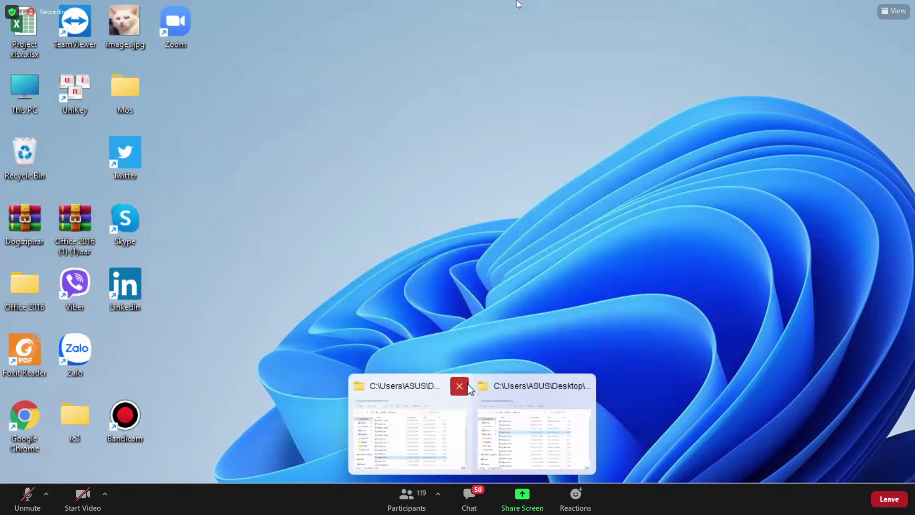
pyautogui.click(455, 384)
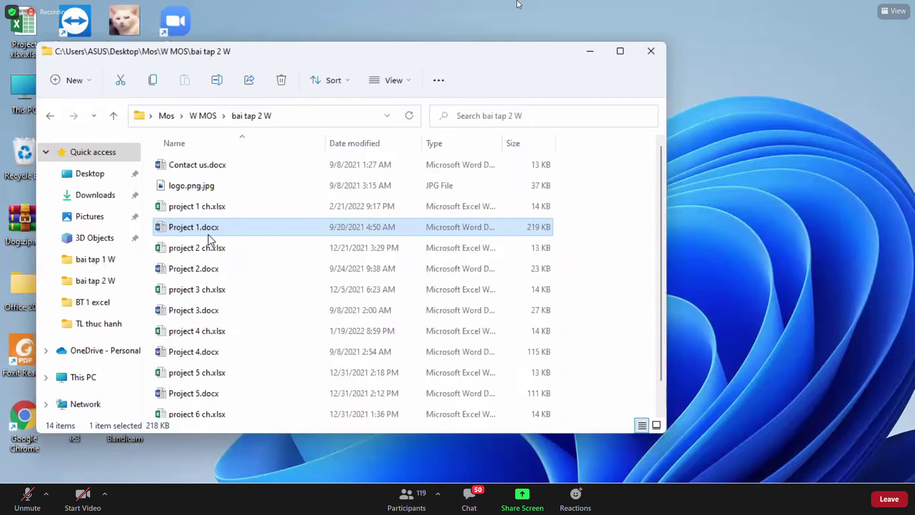
pyautogui.click(198, 252)
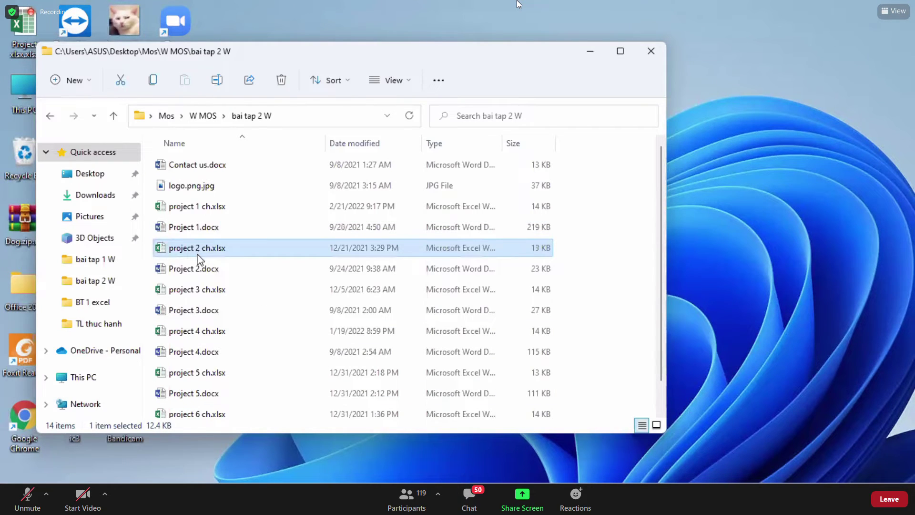
pyautogui.doubleClick(200, 255)
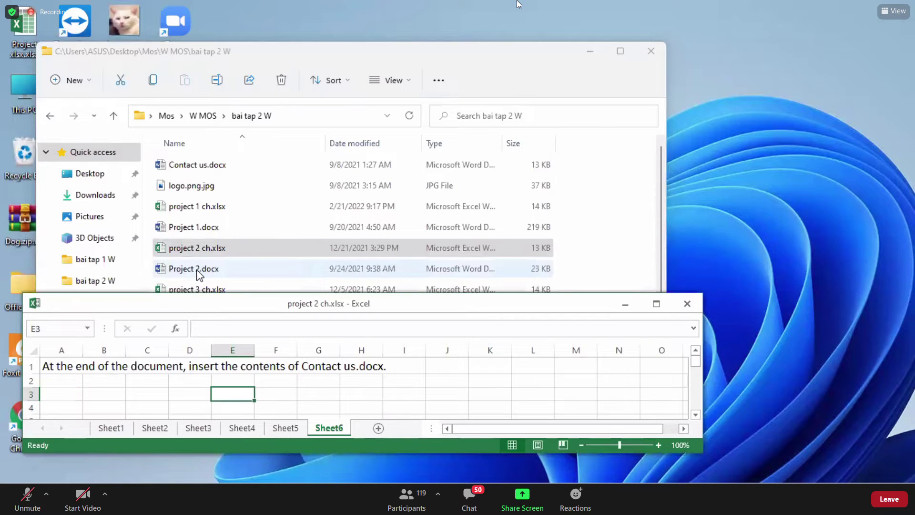
# Open Project 2.docx in Word and minimize File Explorer.
pyautogui.doubleClick(198, 272)
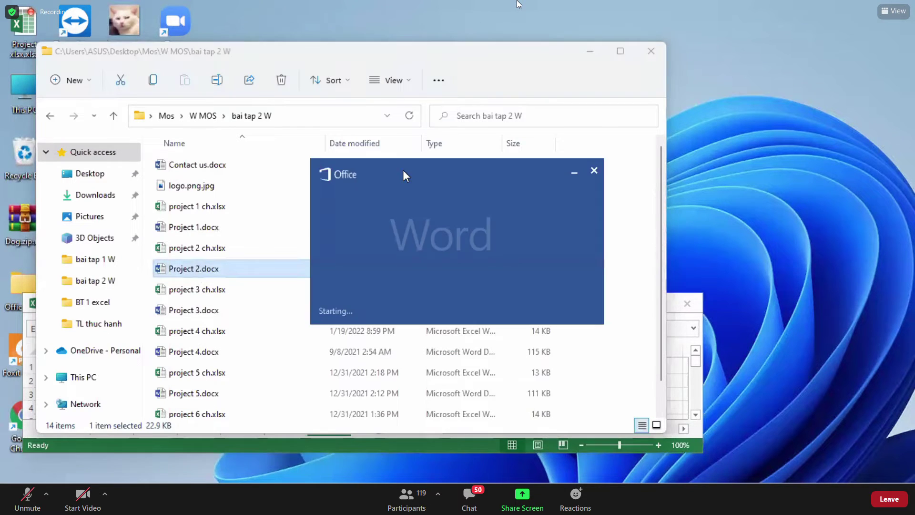
pyautogui.click(591, 52)
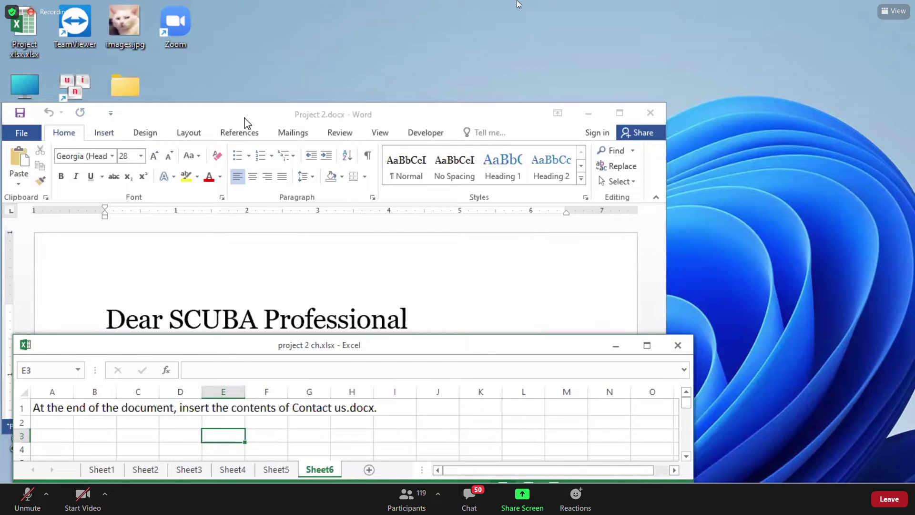
# Read Sheet1's task to set 1.25-line spacing, then return to the Project 2 letter.
pyautogui.click(119, 470)
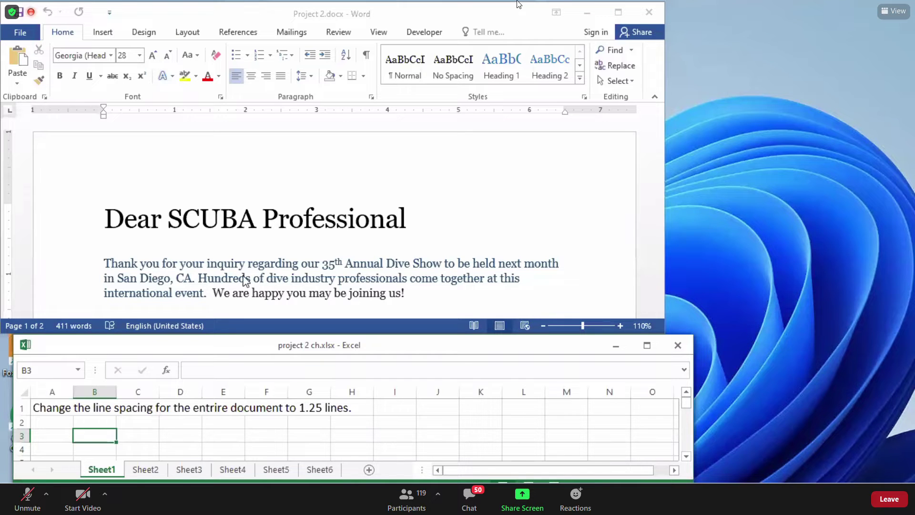
pyautogui.click(231, 431)
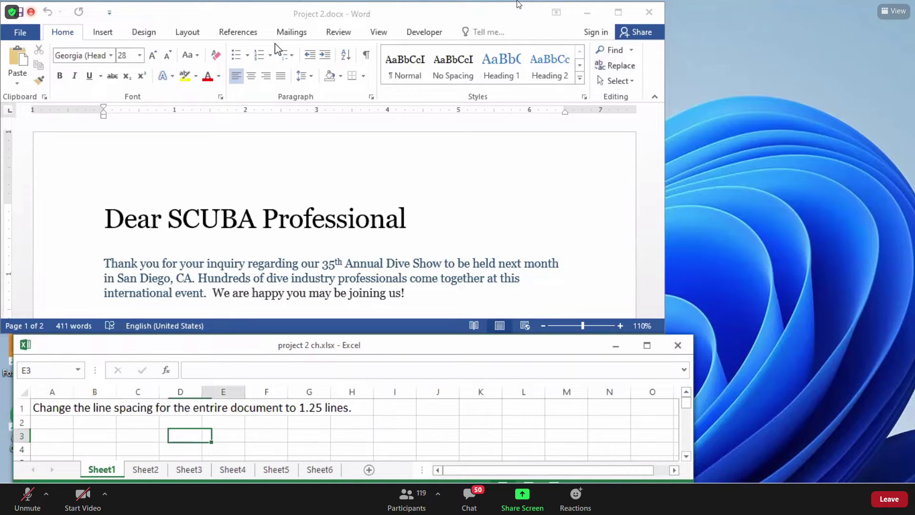
pyautogui.click(143, 431)
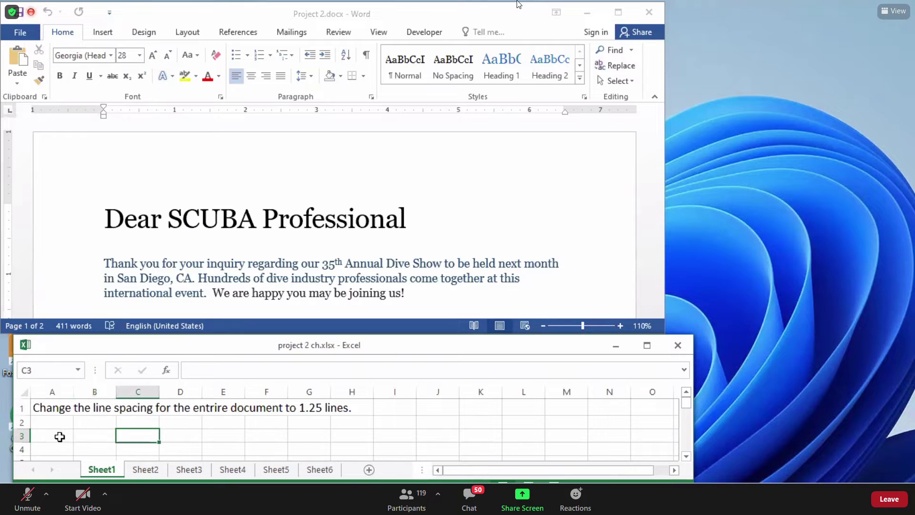
pyautogui.click(56, 434)
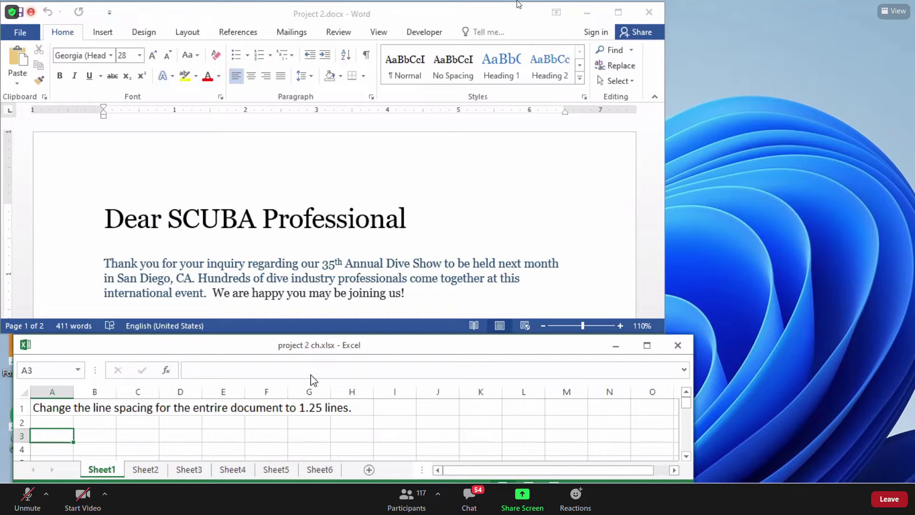
pyautogui.click(303, 246)
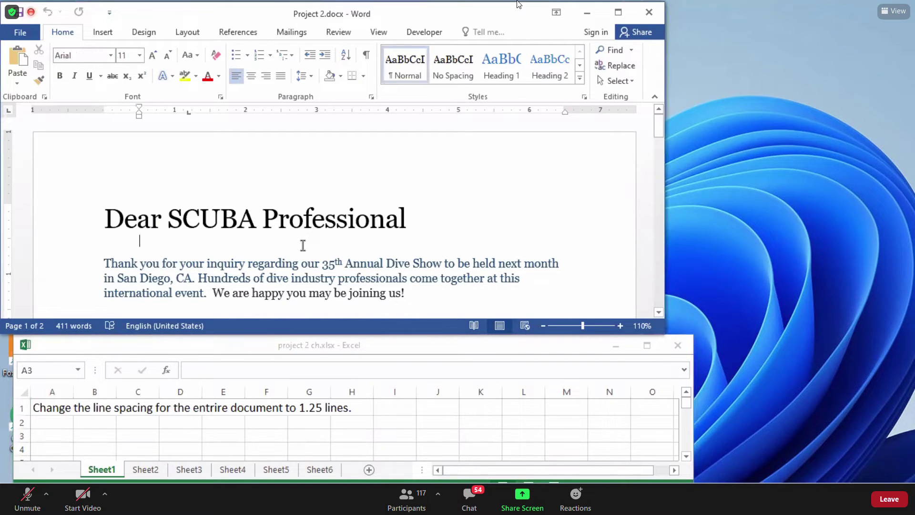
pyautogui.click(101, 223)
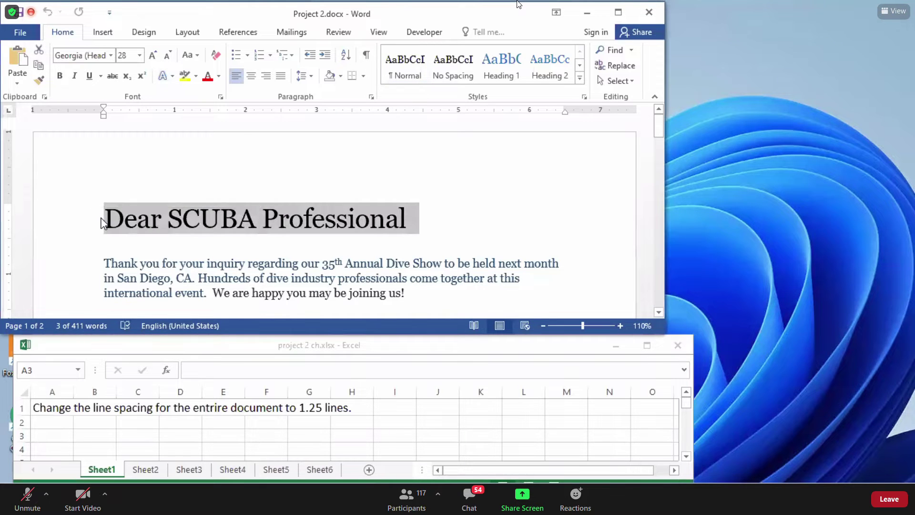
pyautogui.click(106, 219)
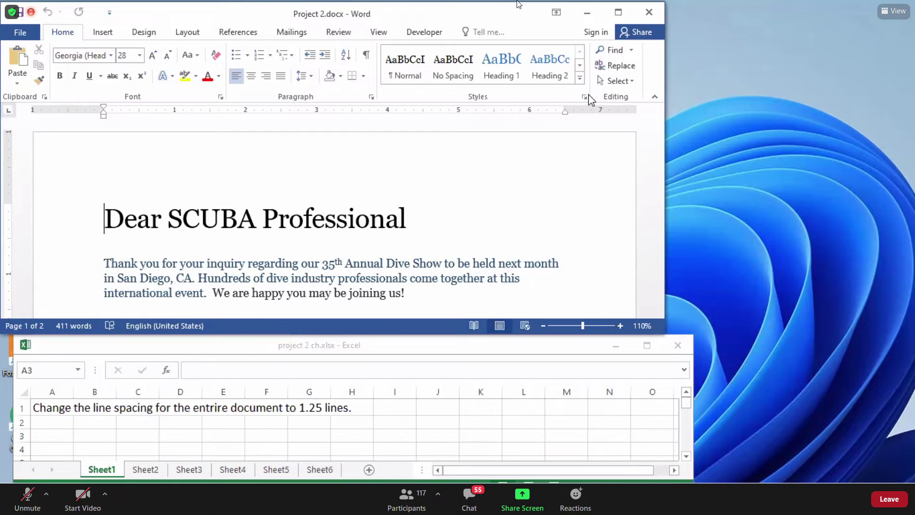
# Use Select > Select All in the Editing group to select the whole Dear SCUBA Professional letter.
pyautogui.click(632, 84)
pyautogui.click(632, 84)
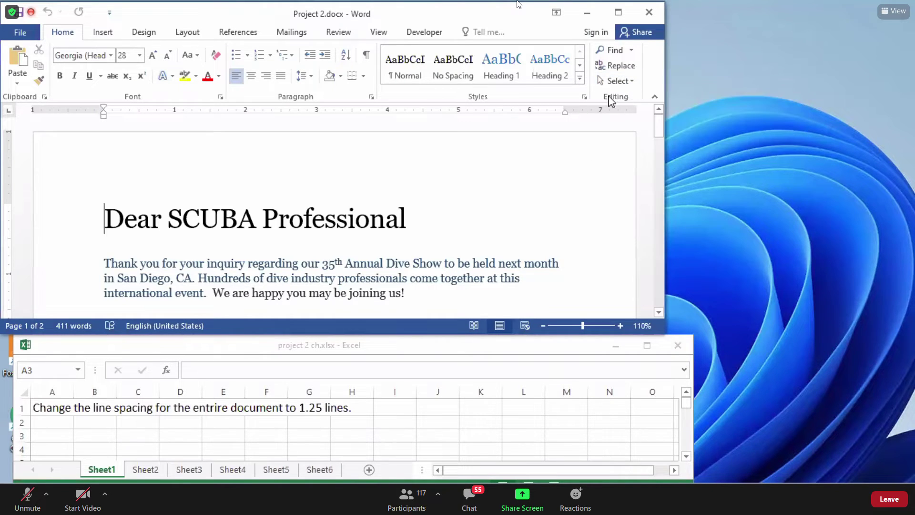
pyautogui.click(632, 82)
pyautogui.click(632, 83)
pyautogui.click(632, 83)
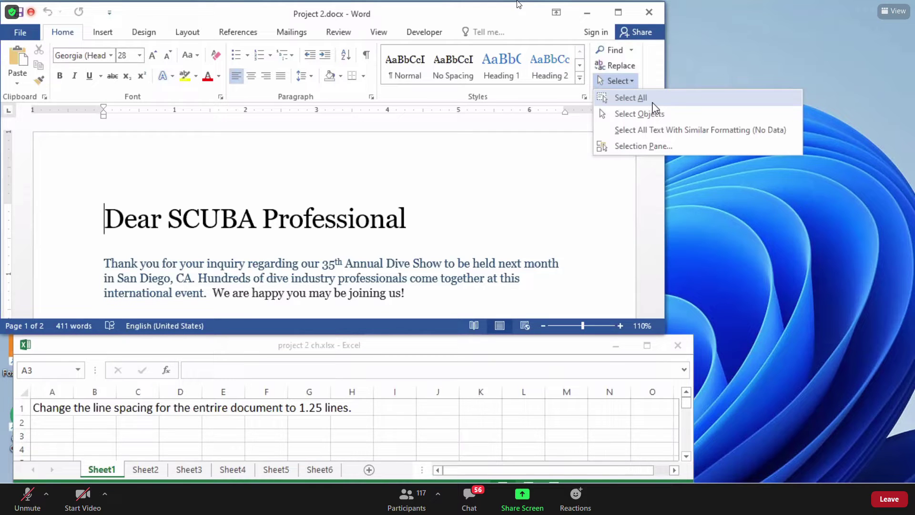
pyautogui.click(653, 106)
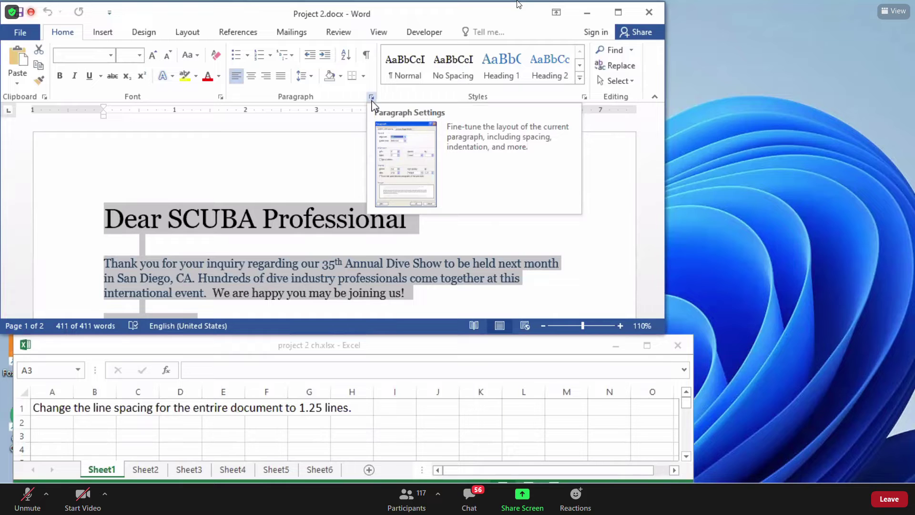
# Apply 1.25 line spacing to the whole Project 2 letter and bring up Excel's Sheet2 task.
pyautogui.click(371, 98)
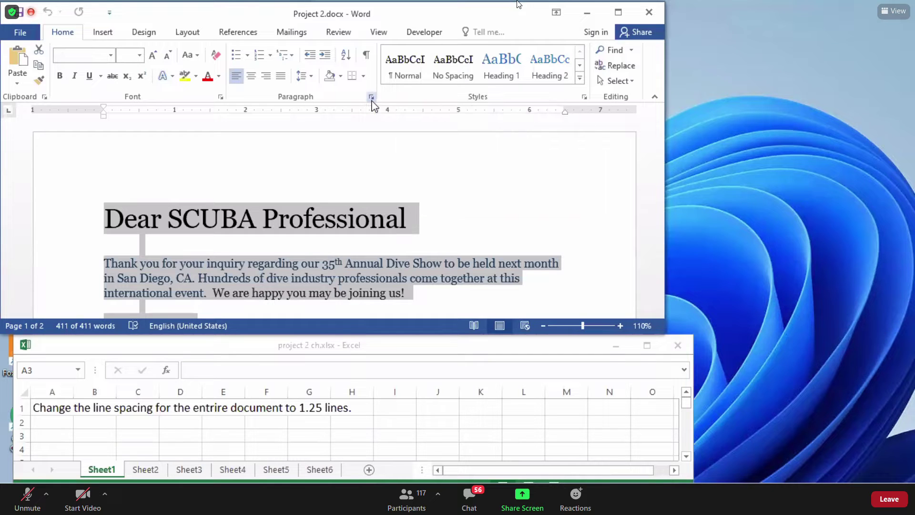
pyautogui.click(371, 98)
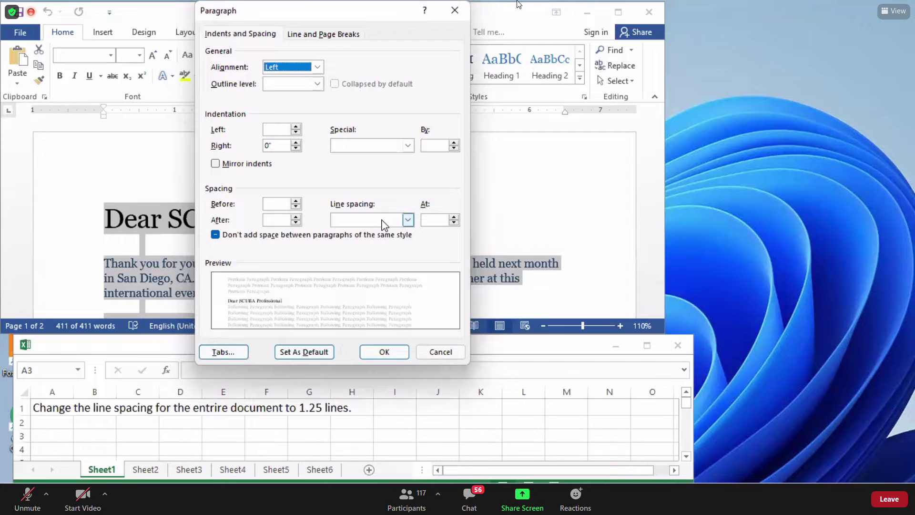
pyautogui.click(435, 221)
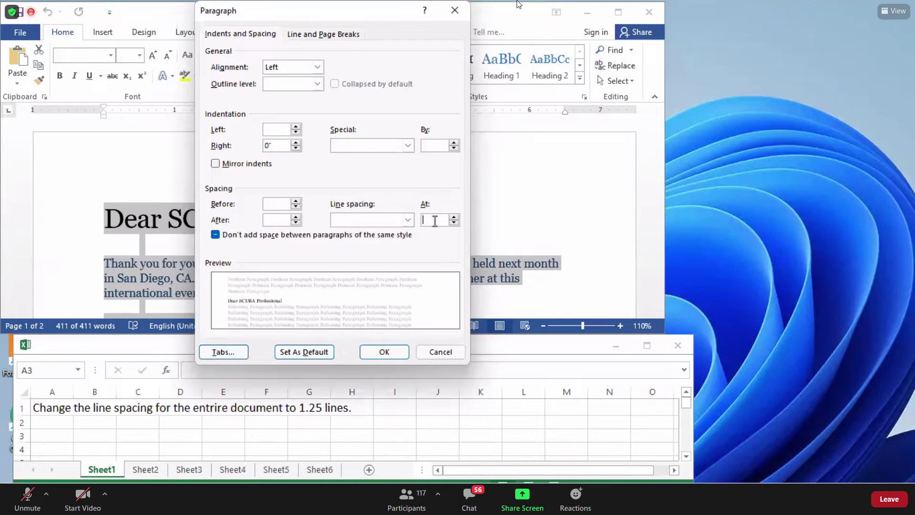
pyautogui.write('1.25')
pyautogui.write("'")
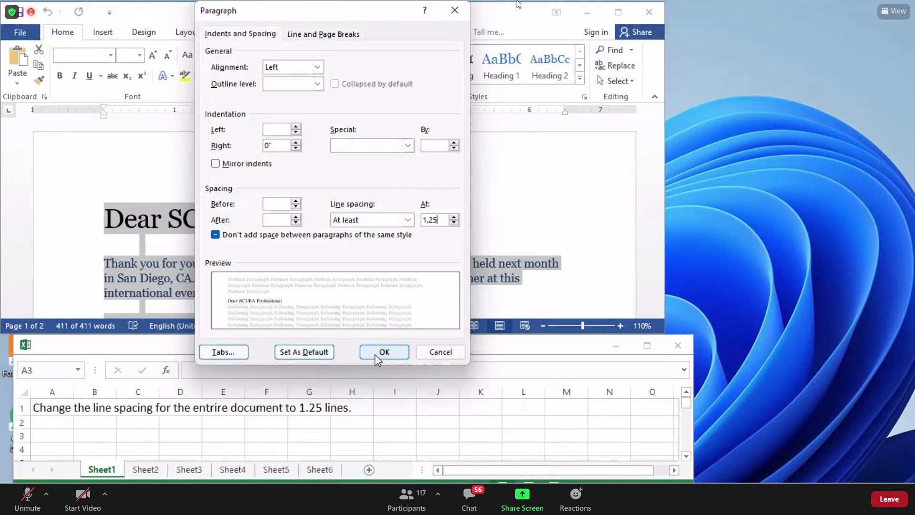
pyautogui.click(374, 353)
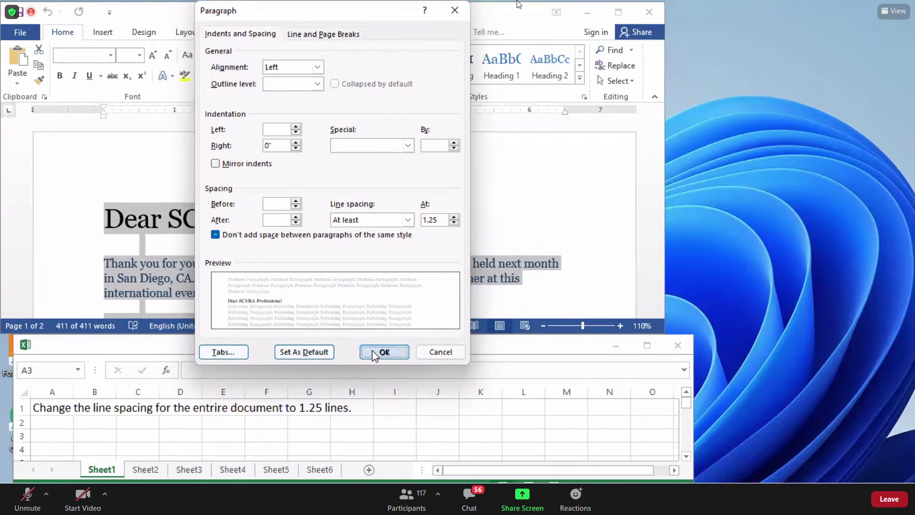
pyautogui.click(145, 469)
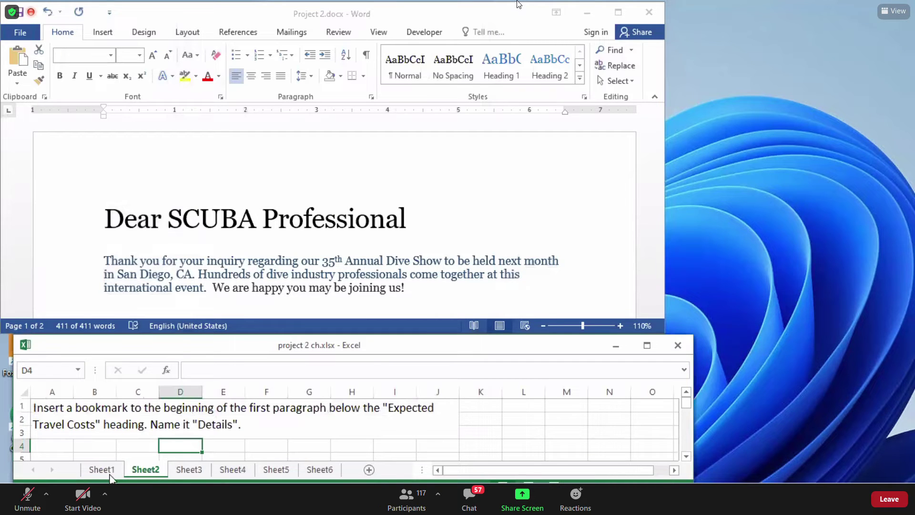
# Recheck Sheet1, reread the Sheet2 Details bookmark task, then refocus the Word document.
pyautogui.click(119, 471)
pyautogui.click(143, 469)
pyautogui.hotkey('alt', 'Tab')
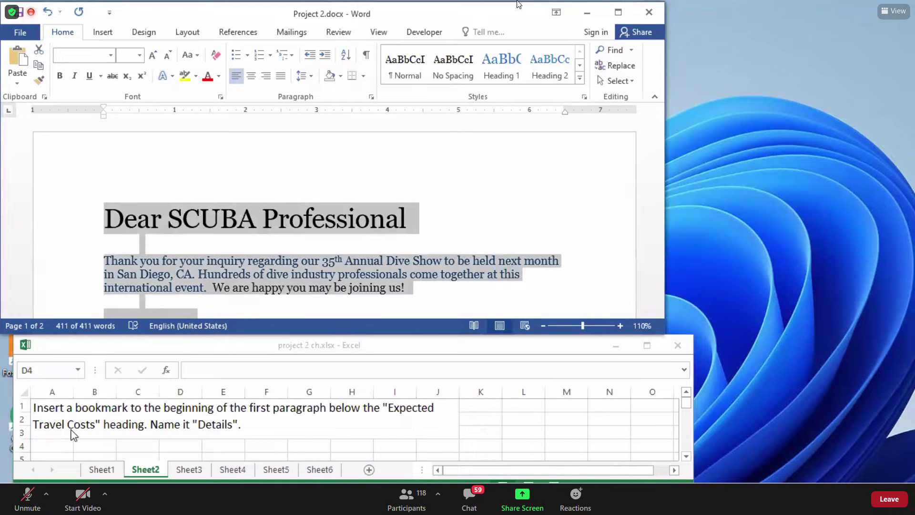
pyautogui.click(298, 291)
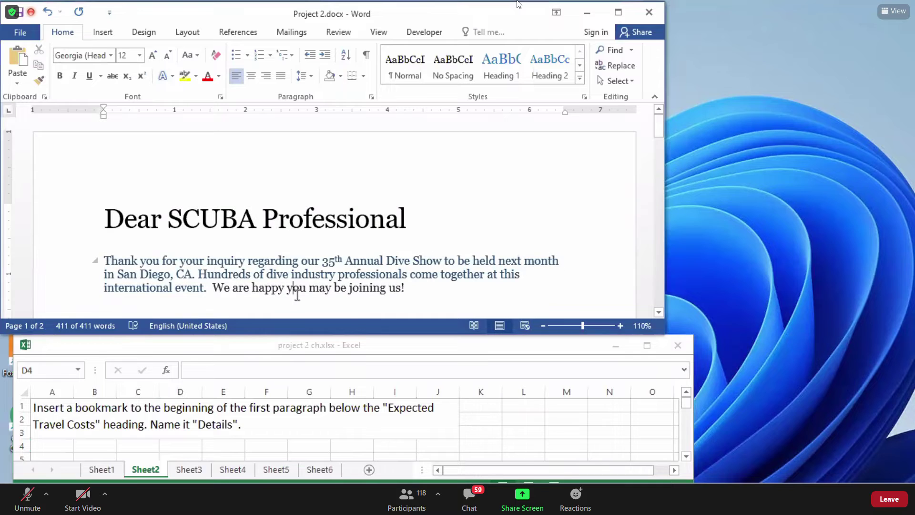
# Scroll down through the Educational Sessions and Exhibitors sections of the letter.
pyautogui.click(658, 313)
pyautogui.scroll(-4, 658, 313)
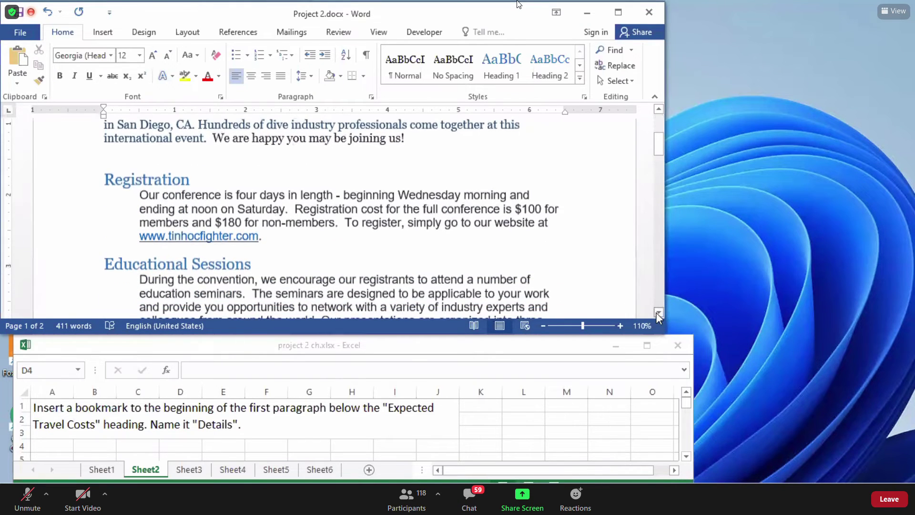
pyautogui.click(143, 179)
pyautogui.click(113, 263)
pyautogui.moveTo(113, 264); pyautogui.dragTo(177, 281)
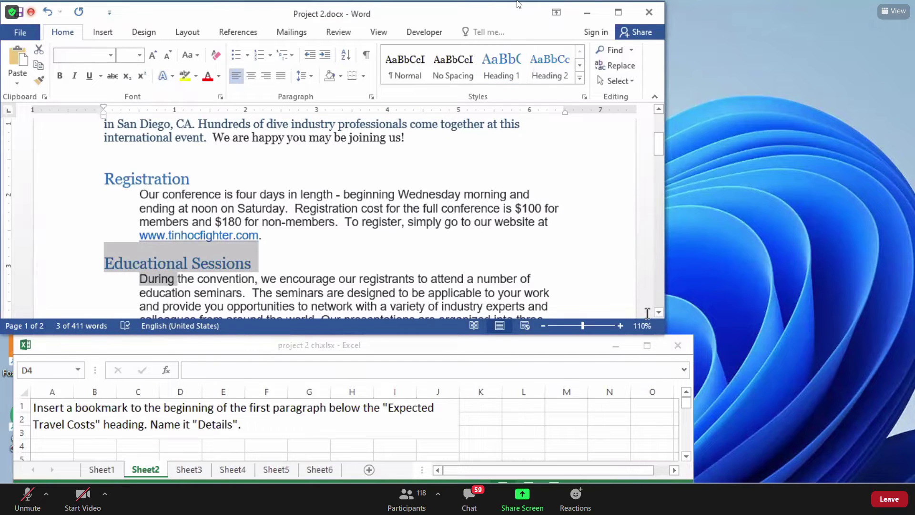
pyautogui.scroll(-5, 658, 313)
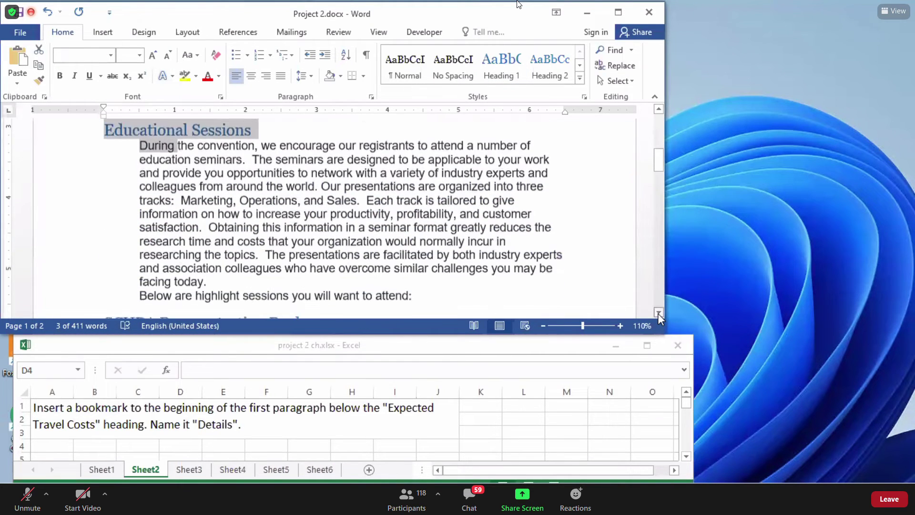
pyautogui.scroll(-2, 658, 313)
pyautogui.click(125, 232)
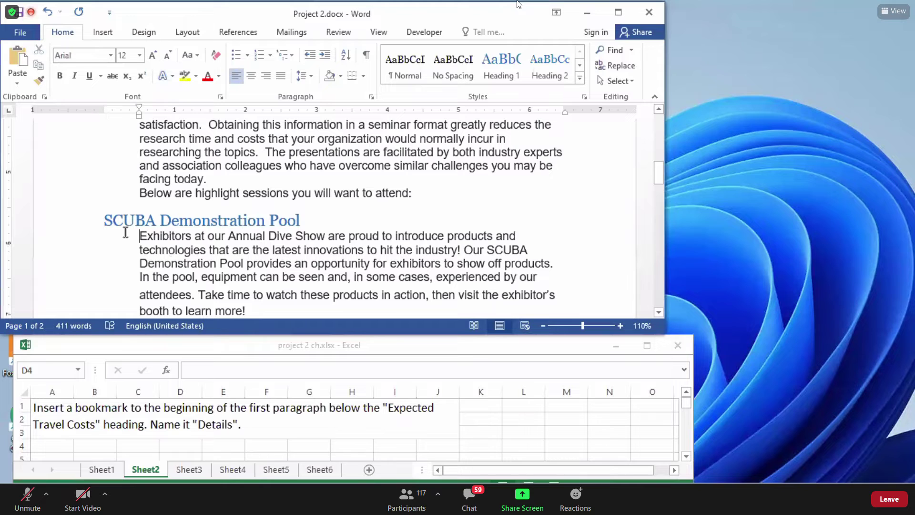
# Select the Expected Travel Costs heading and check the paragraph below it.
pyautogui.scroll(-1, 656, 315)
pyautogui.click(657, 312)
pyautogui.scroll(-3, 657, 316)
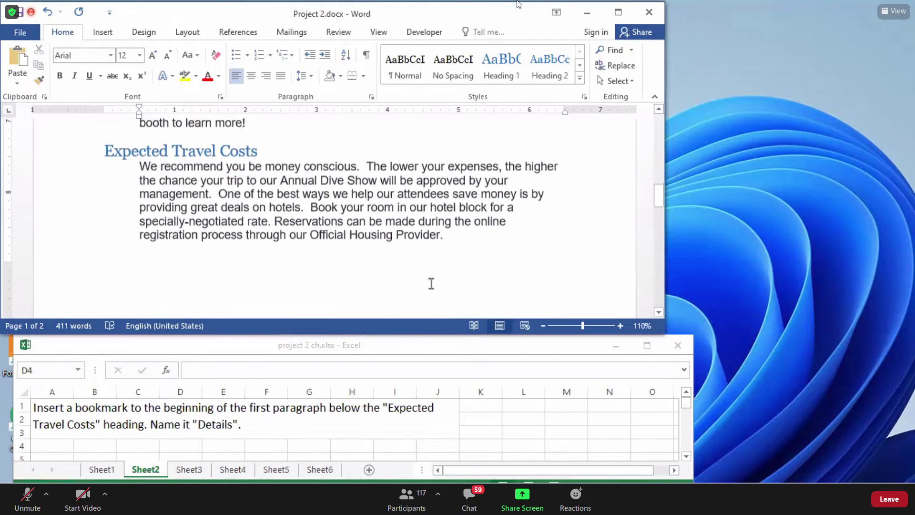
pyautogui.moveTo(103, 152); pyautogui.dragTo(261, 153)
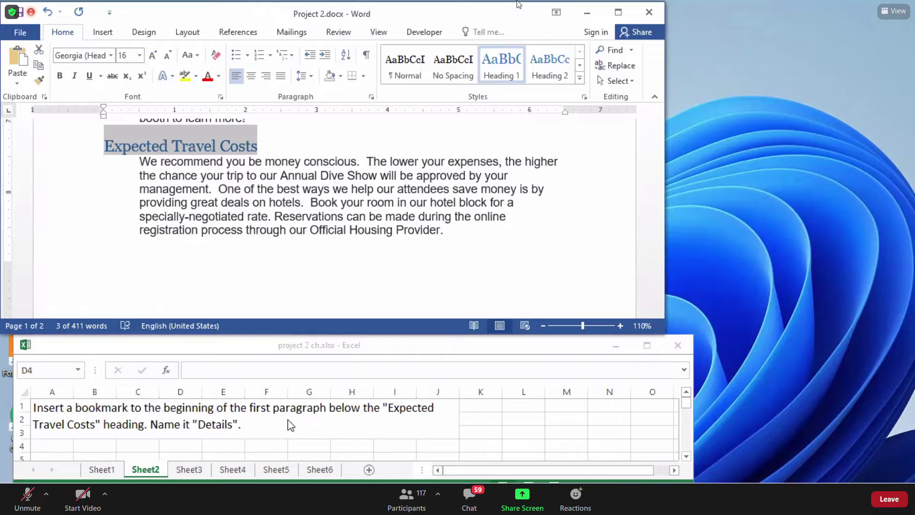
pyautogui.click(146, 174)
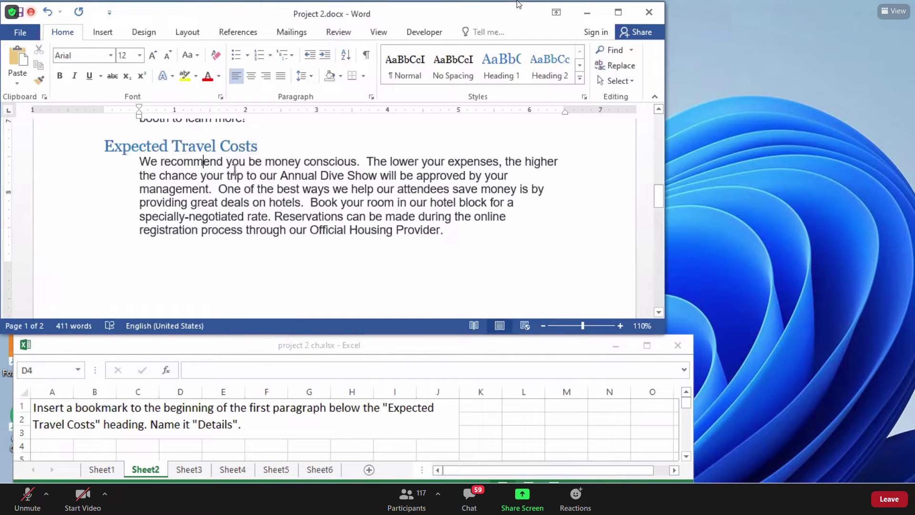
pyautogui.moveTo(262, 147); pyautogui.dragTo(132, 152)
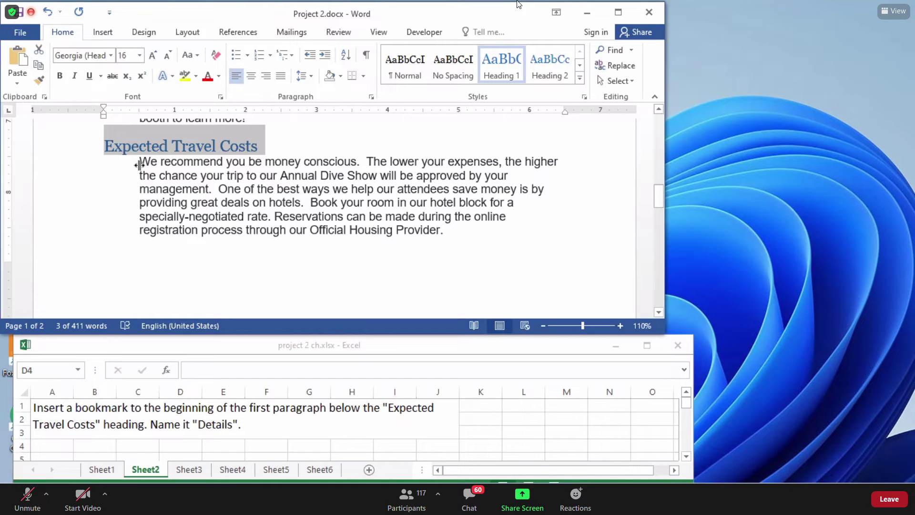
# Place the insertion point before 'We recommend' and show the Insert tab's commands.
pyautogui.click(134, 161)
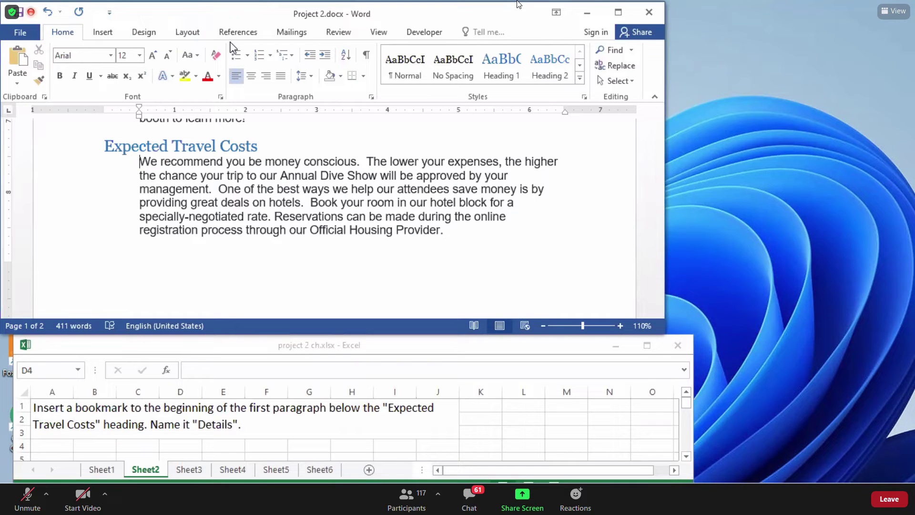
pyautogui.click(145, 32)
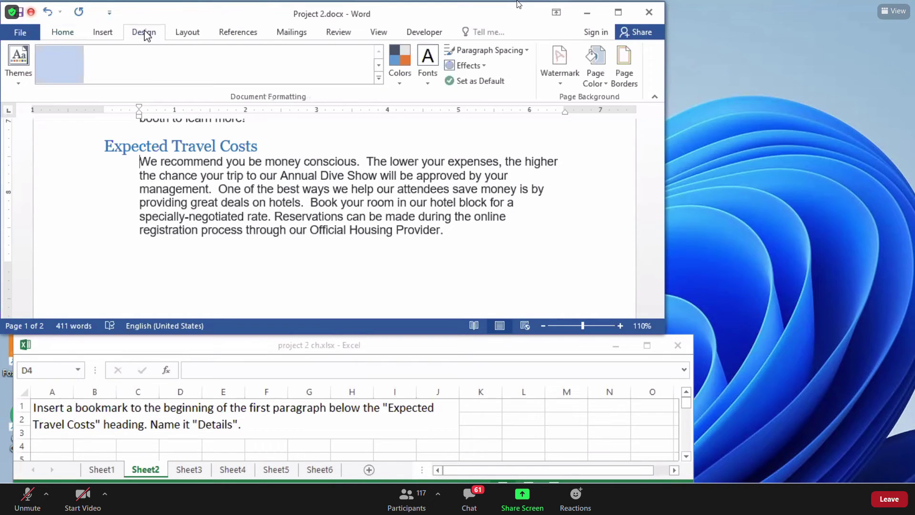
pyautogui.click(103, 33)
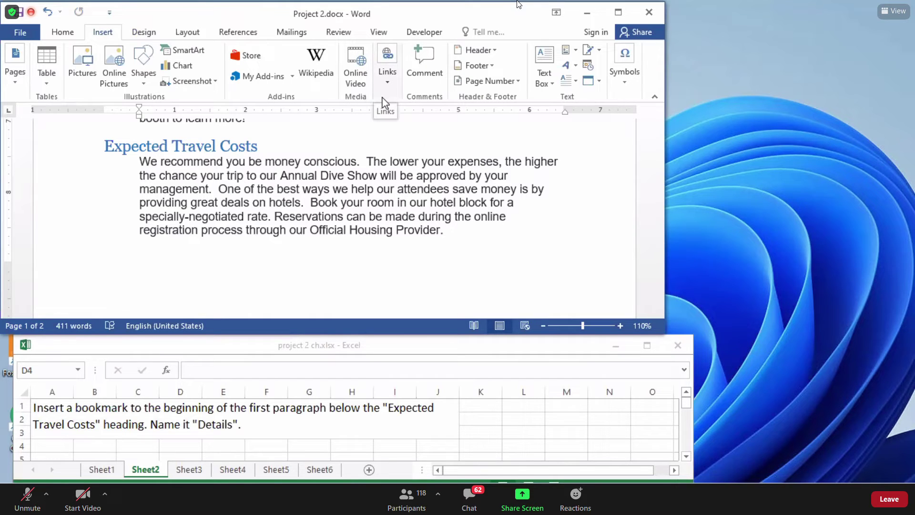
# Choose Bookmark from the Insert tab's Links menu.
pyautogui.click(391, 88)
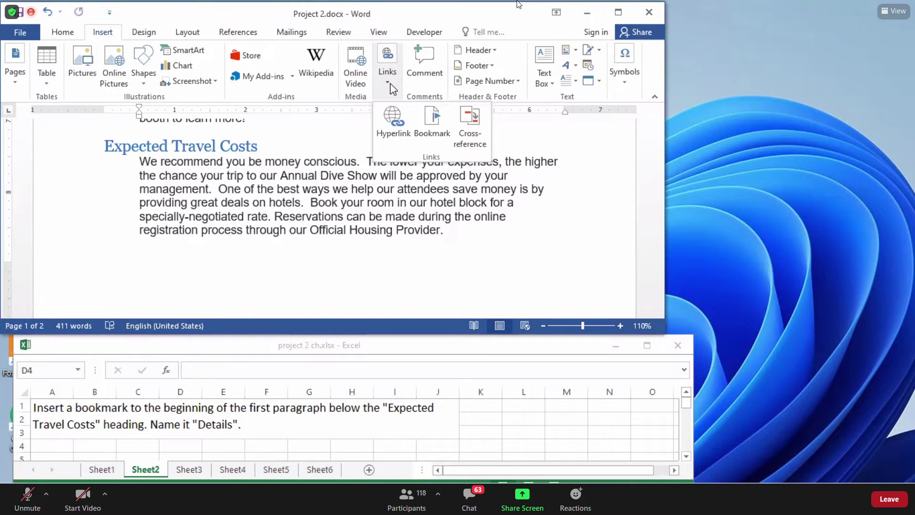
pyautogui.click(390, 85)
pyautogui.click(390, 84)
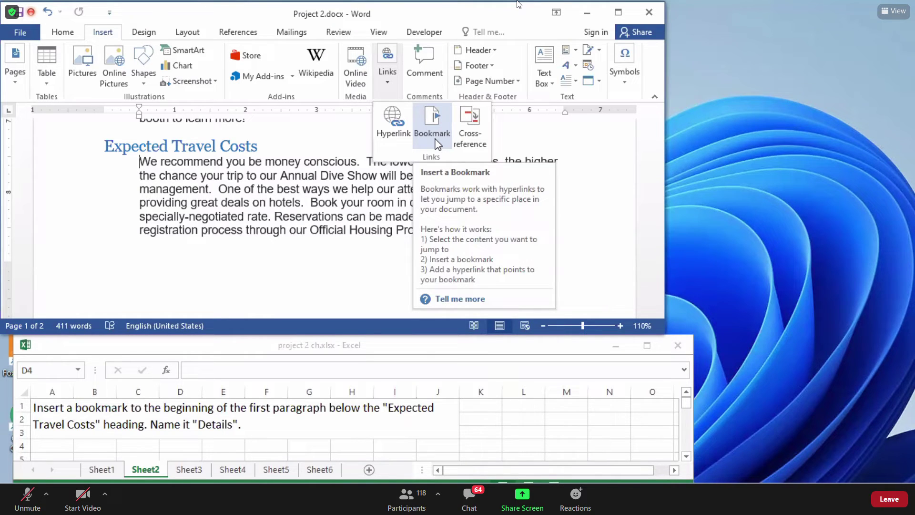
pyautogui.click(393, 91)
pyautogui.click(393, 92)
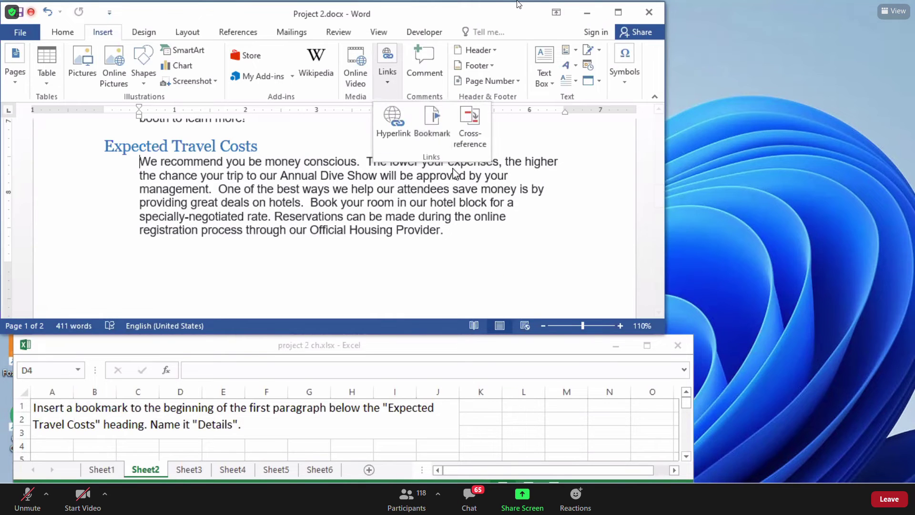
pyautogui.click(433, 133)
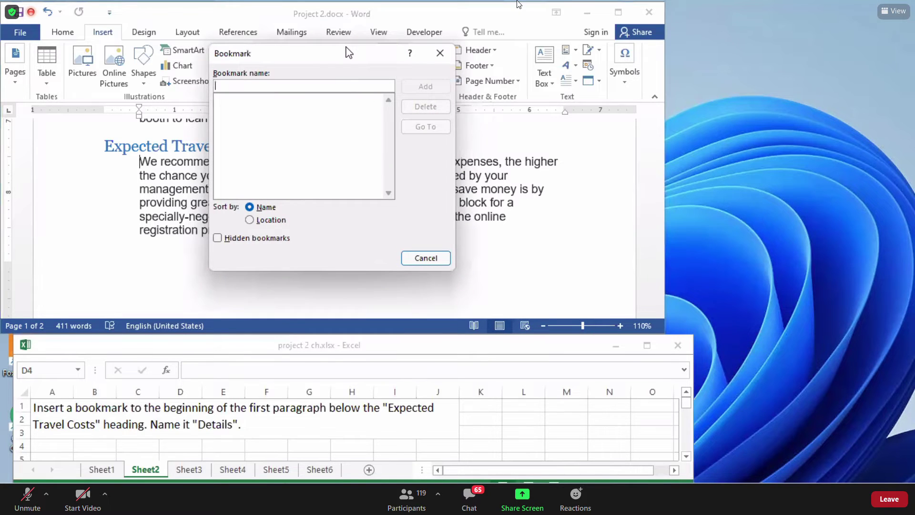
# Name the bookmark 'Details' and add it at the travel costs paragraph.
pyautogui.moveTo(349, 52); pyautogui.dragTo(546, 87)
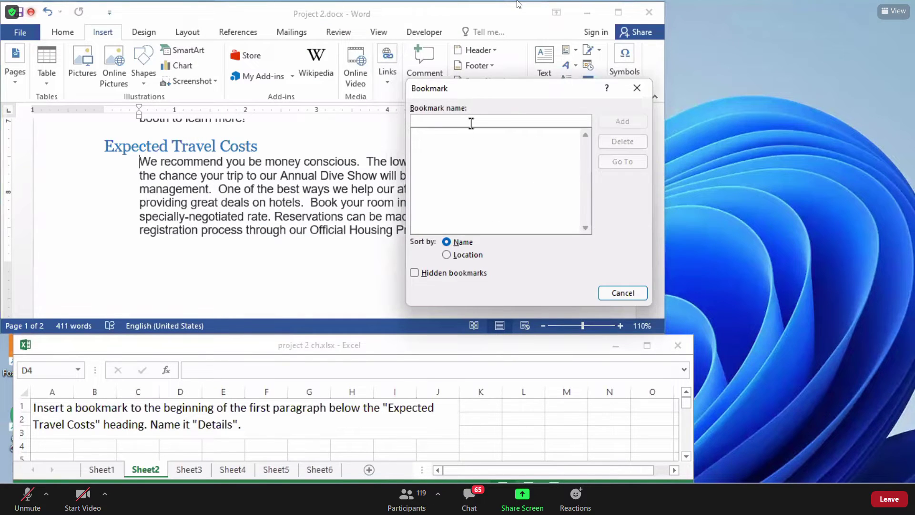
pyautogui.write('Details')
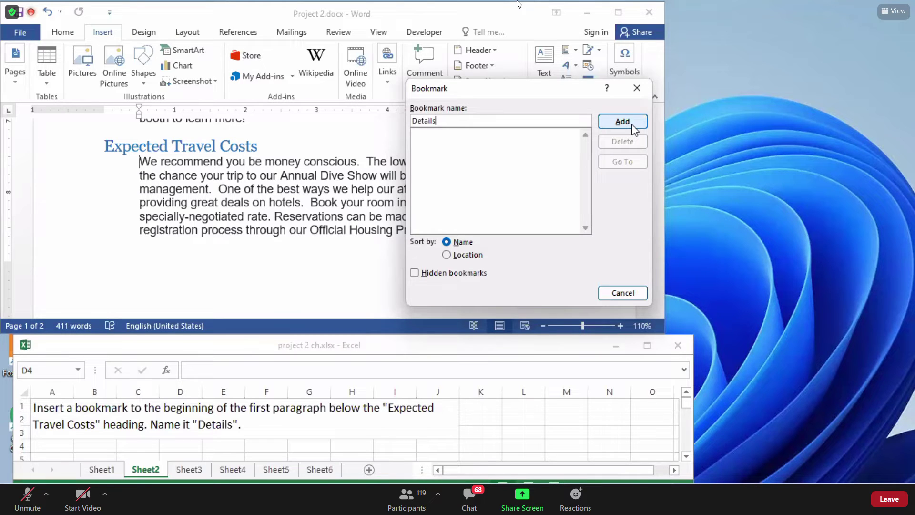
pyautogui.click(633, 126)
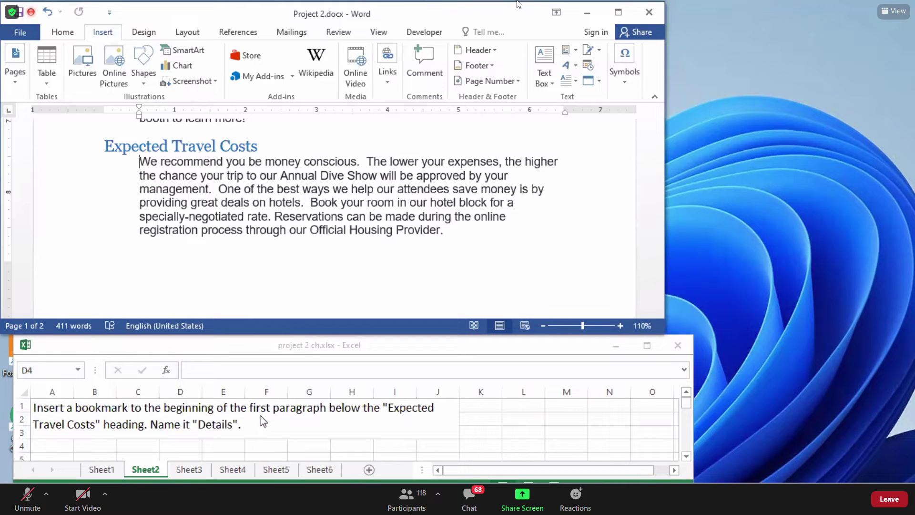
# Read Sheet3's task to justify the whole document, then return to Word.
pyautogui.click(143, 163)
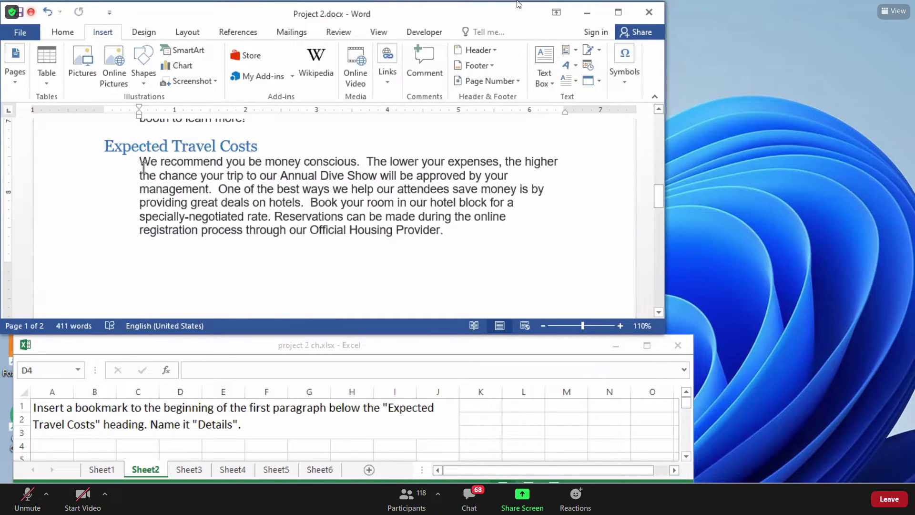
pyautogui.click(174, 471)
pyautogui.click(174, 470)
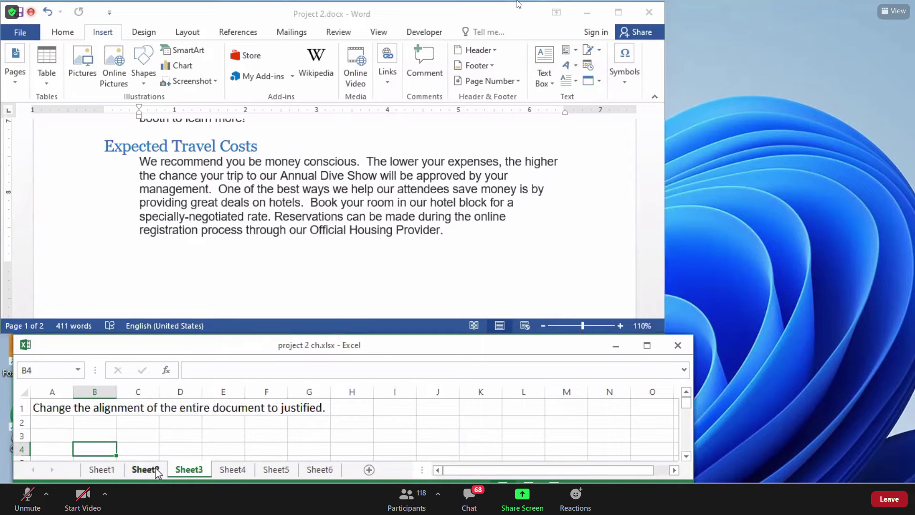
pyautogui.click(141, 435)
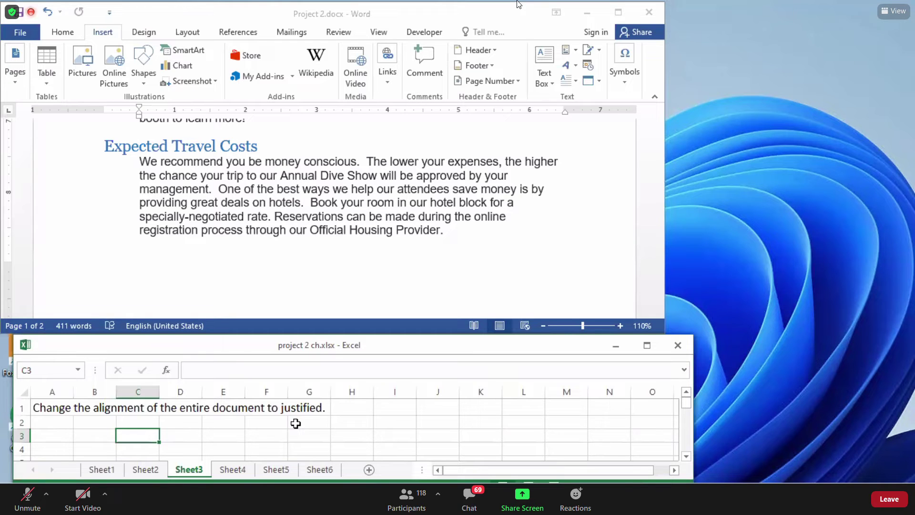
pyautogui.click(260, 230)
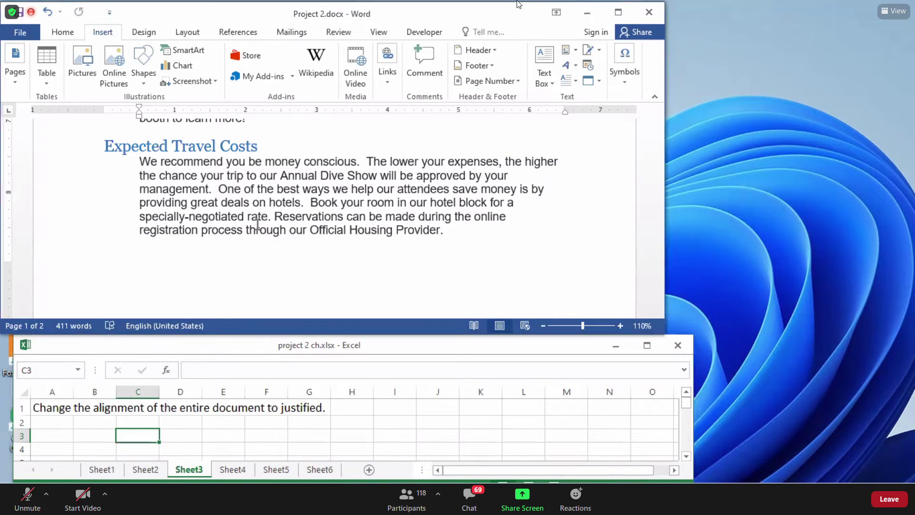
# Select the entire letter with Ctrl+A and check the Home tab's Select options.
pyautogui.hotkey('ctrl', 'a')
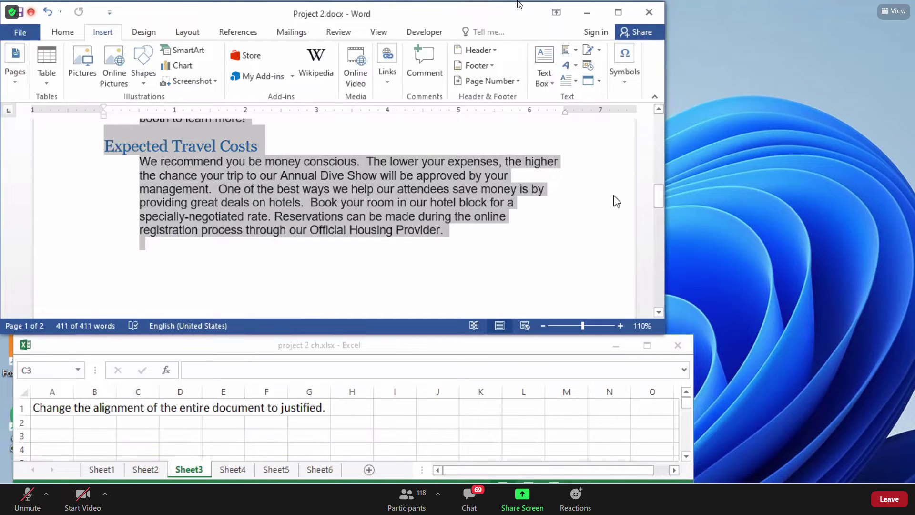
pyautogui.moveTo(656, 194); pyautogui.dragTo(660, 112)
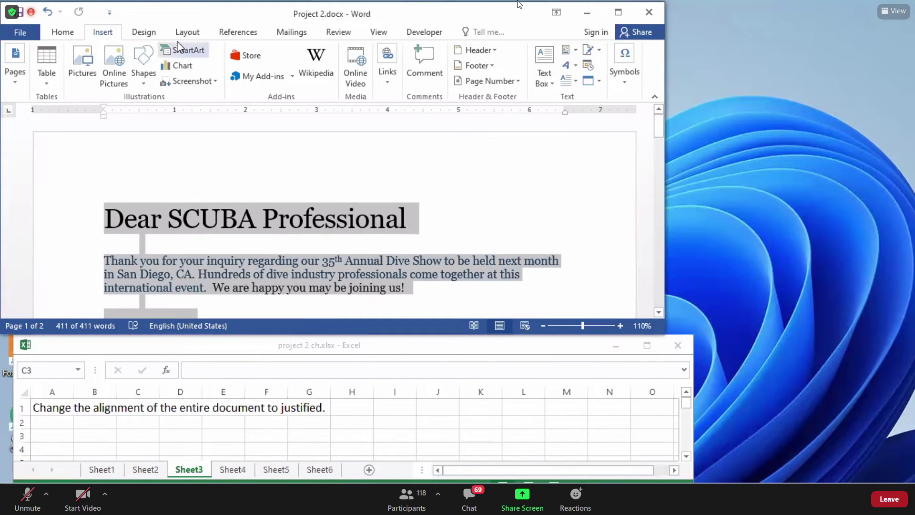
pyautogui.click(72, 35)
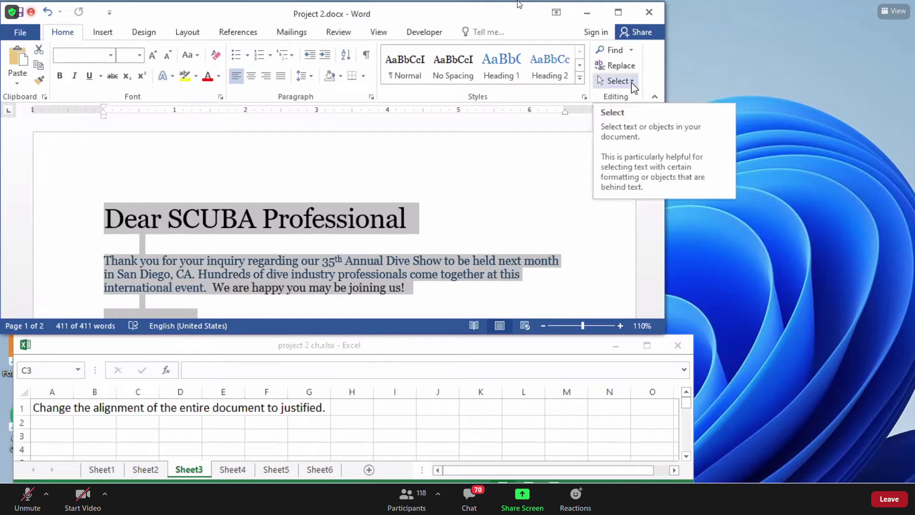
pyautogui.click(632, 82)
pyautogui.click(632, 83)
pyautogui.click(632, 81)
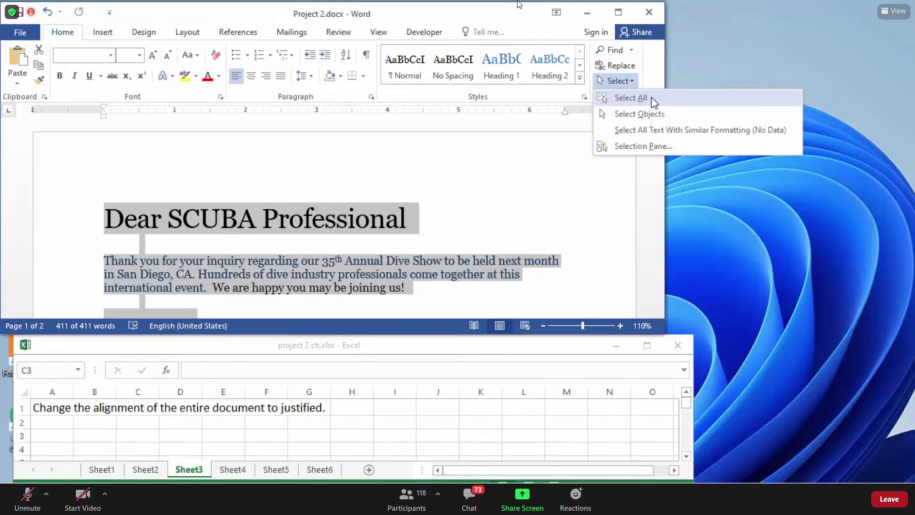
pyautogui.click(507, 151)
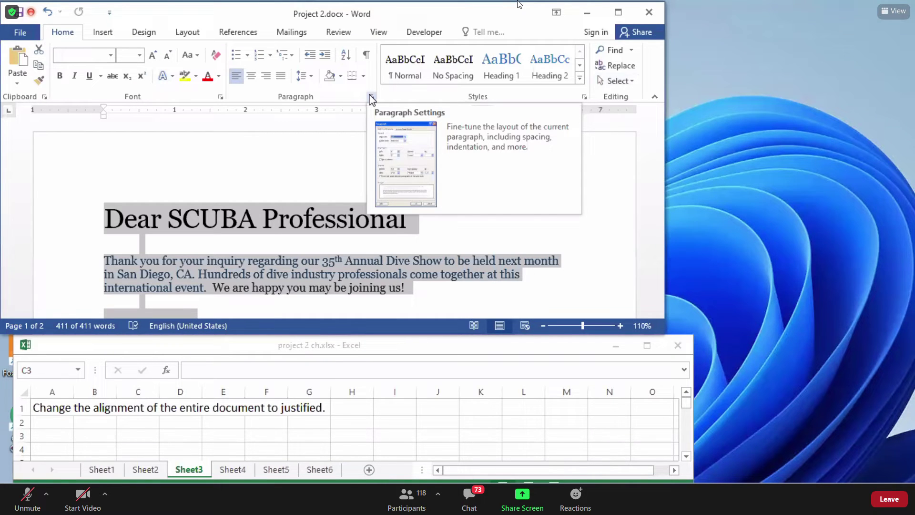
# Choose Justified alignment for the whole letter in the Paragraph dialog and confirm.
pyautogui.click(371, 99)
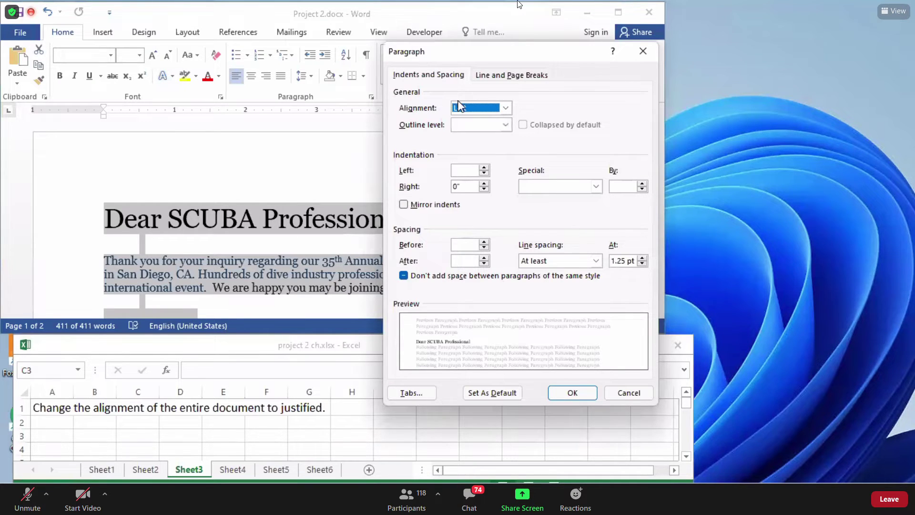
pyautogui.click(505, 108)
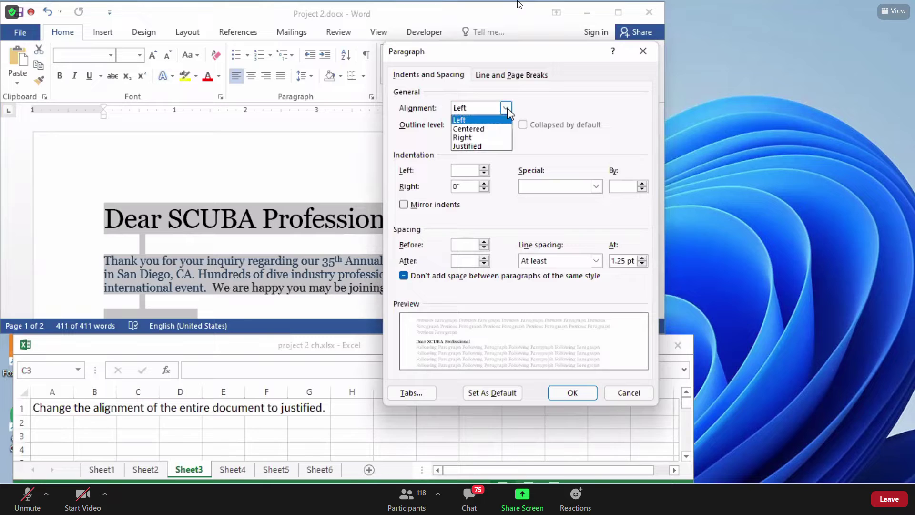
pyautogui.click(488, 145)
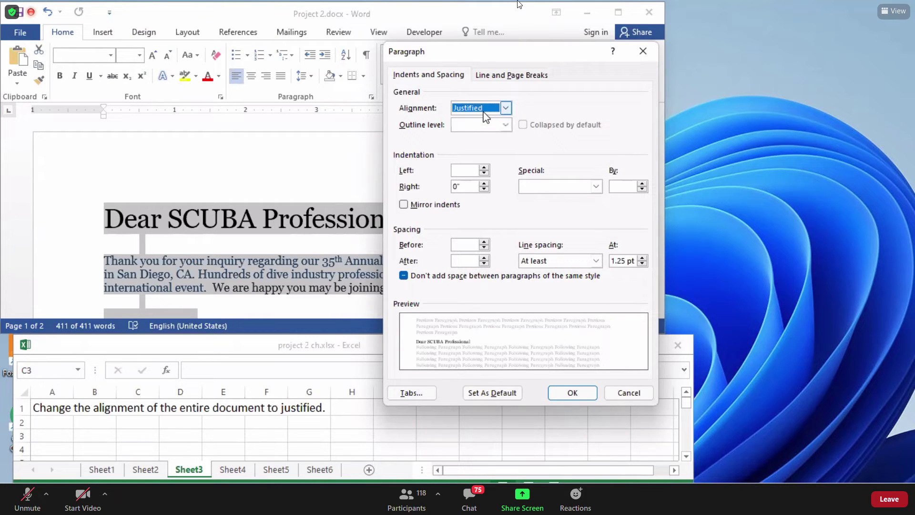
pyautogui.click(505, 107)
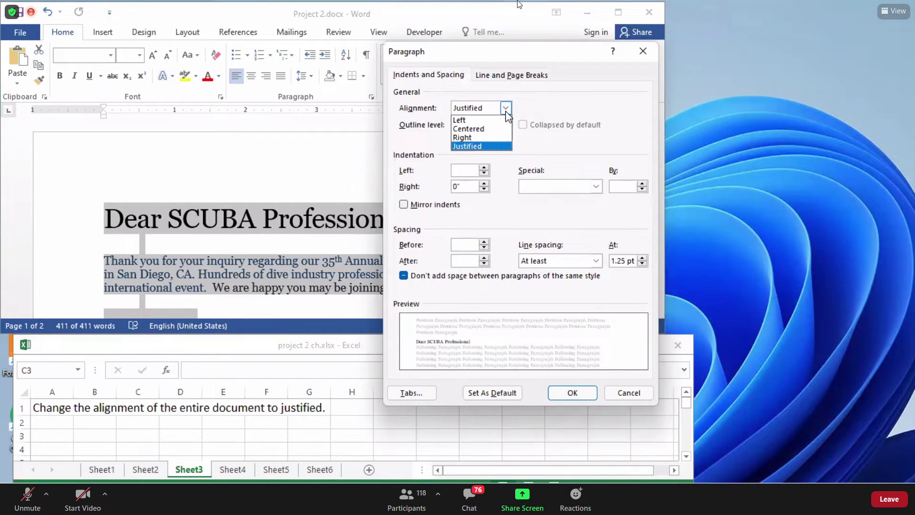
pyautogui.click(483, 128)
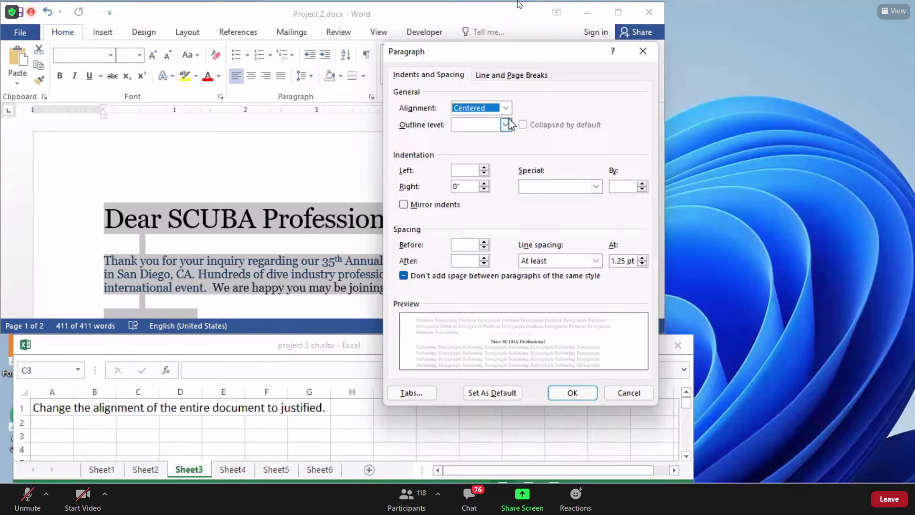
pyautogui.click(505, 108)
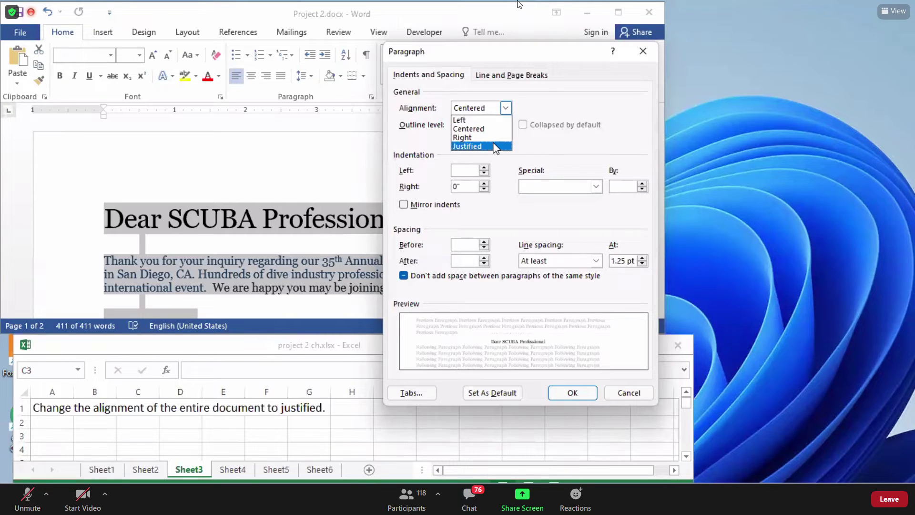
pyautogui.click(494, 145)
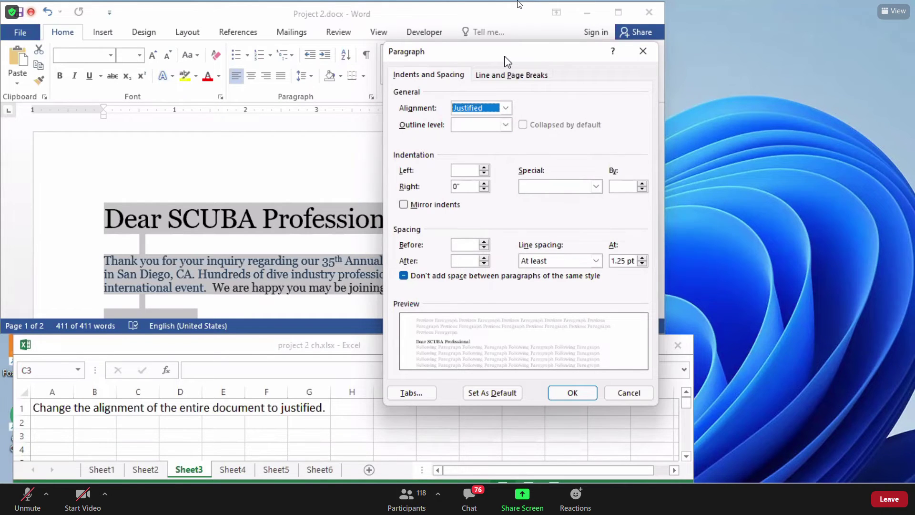
pyautogui.moveTo(507, 60); pyautogui.dragTo(275, 50)
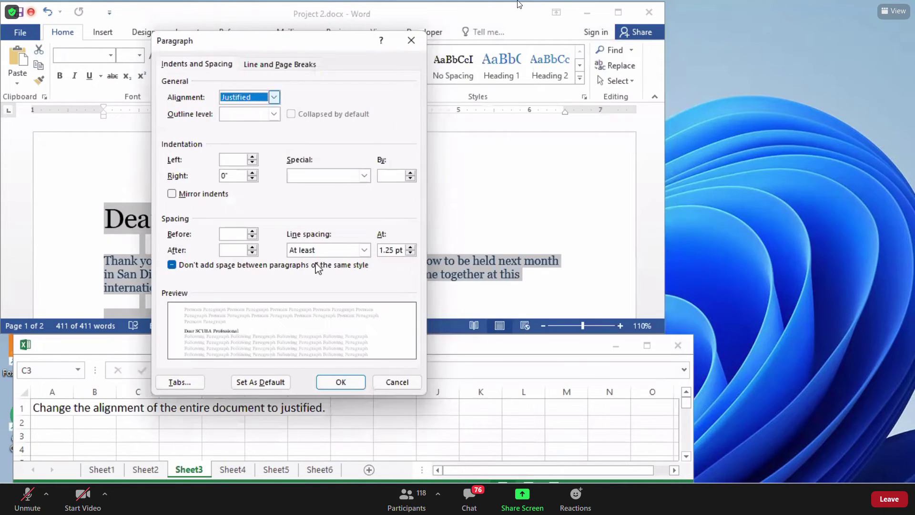
pyautogui.click(341, 382)
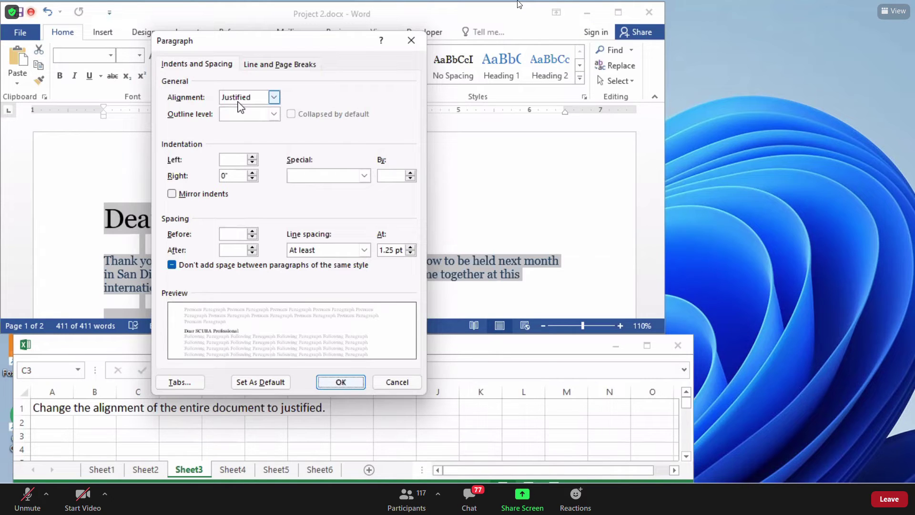
pyautogui.click(699, 96)
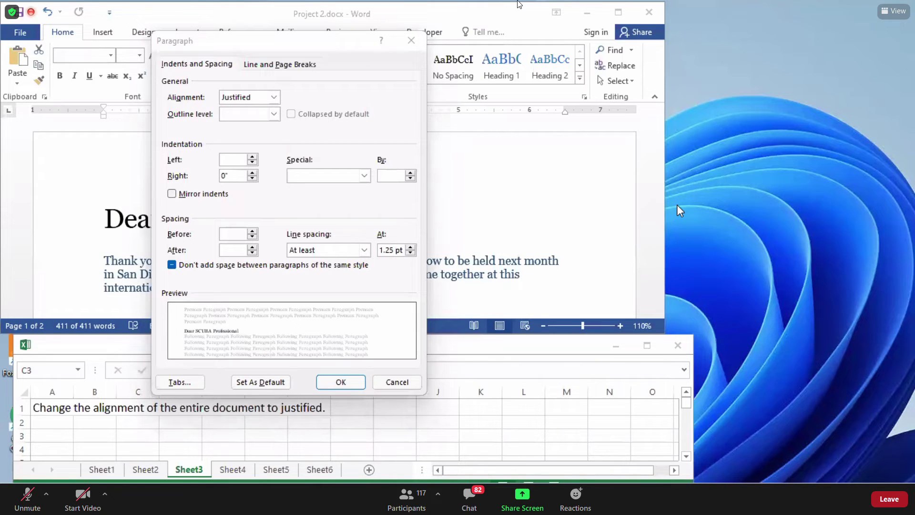
# Reapply Justified alignment, then verify the result with Undo and Redo.
pyautogui.moveTo(242, 38); pyautogui.dragTo(537, 38)
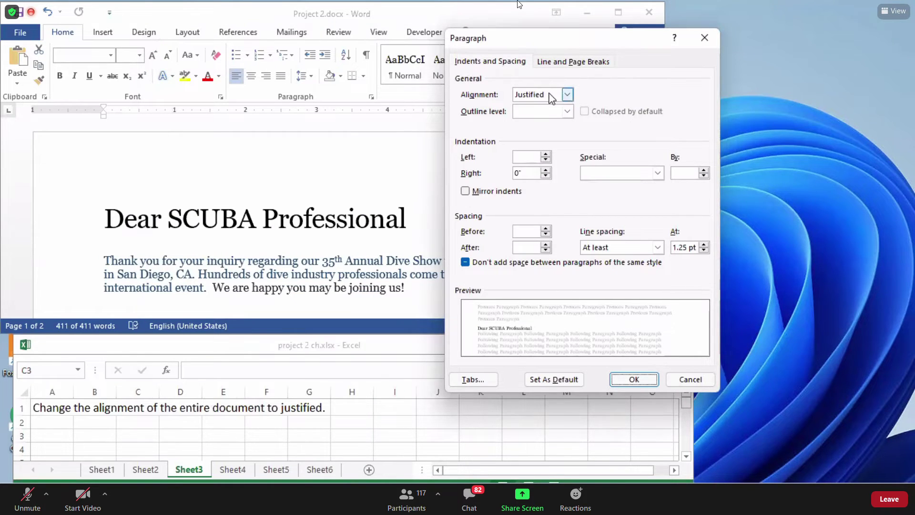
pyautogui.click(567, 94)
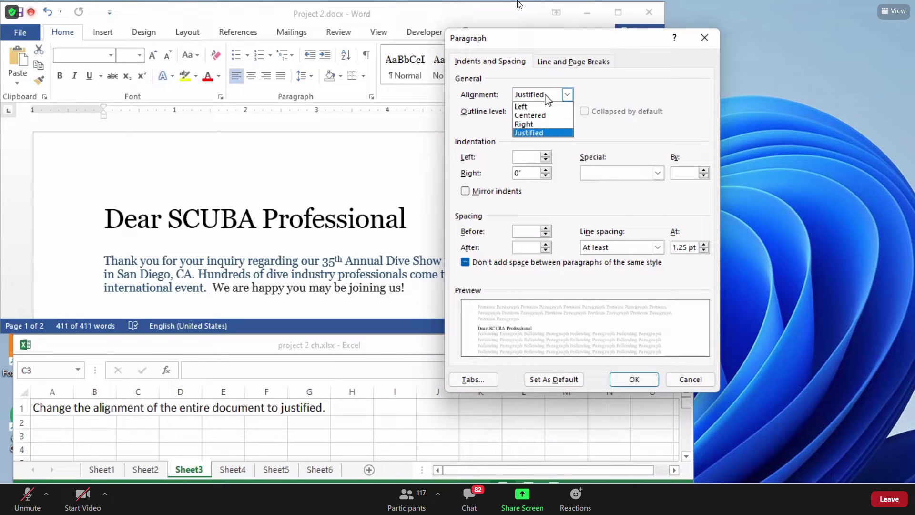
pyautogui.click(534, 133)
pyautogui.click(626, 381)
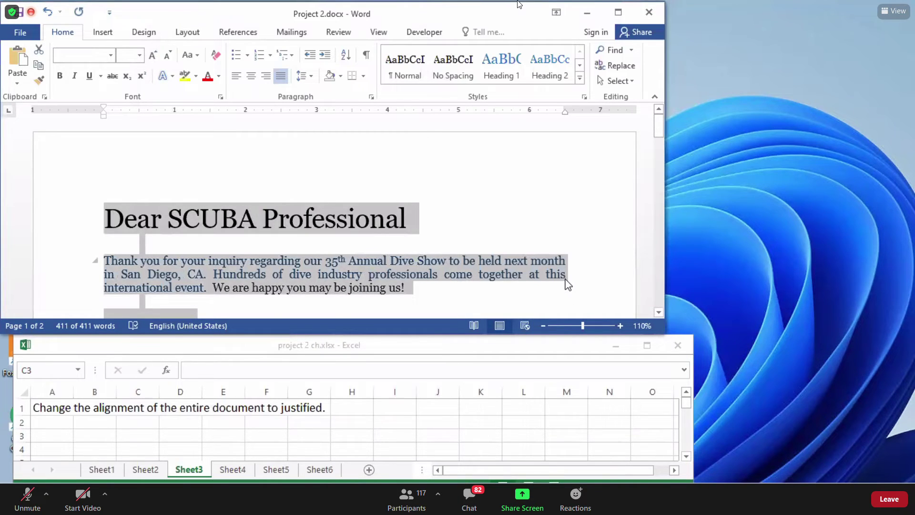
pyautogui.click(47, 12)
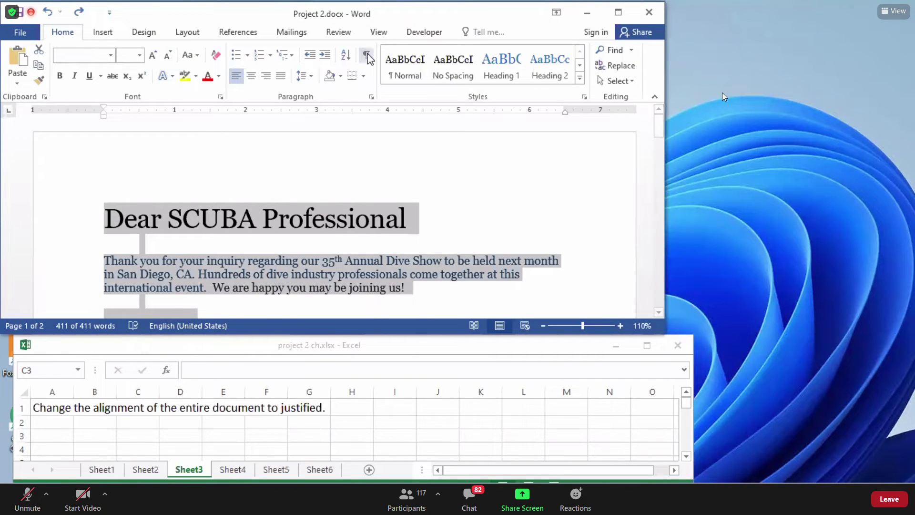
pyautogui.click(79, 11)
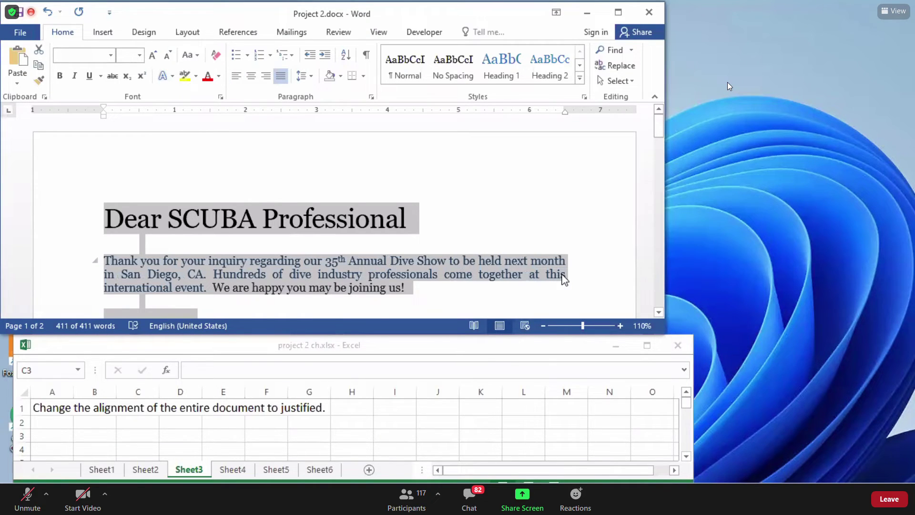
# Read Sheet4's task in Excel, a Dark Blue Arial 'TIN HOC FIGHTER' watermark, then return to Word.
pyautogui.click(241, 469)
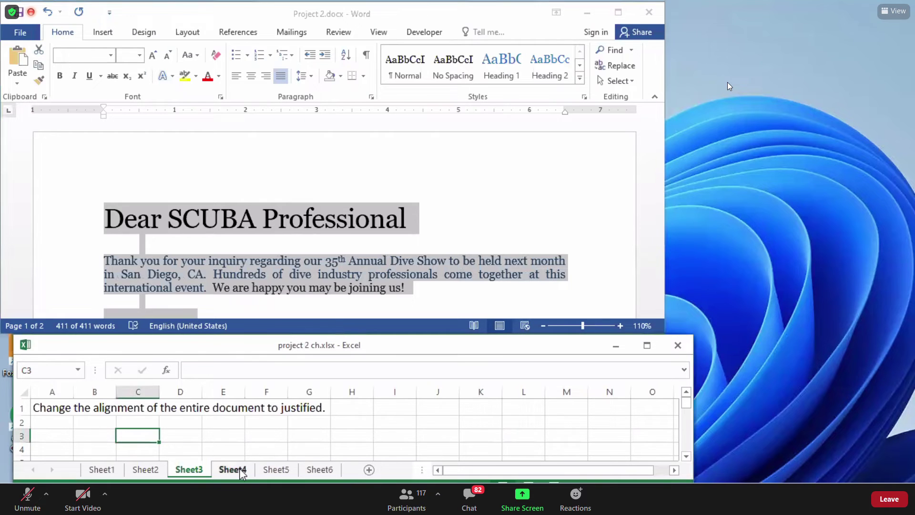
pyautogui.click(239, 469)
pyautogui.click(165, 404)
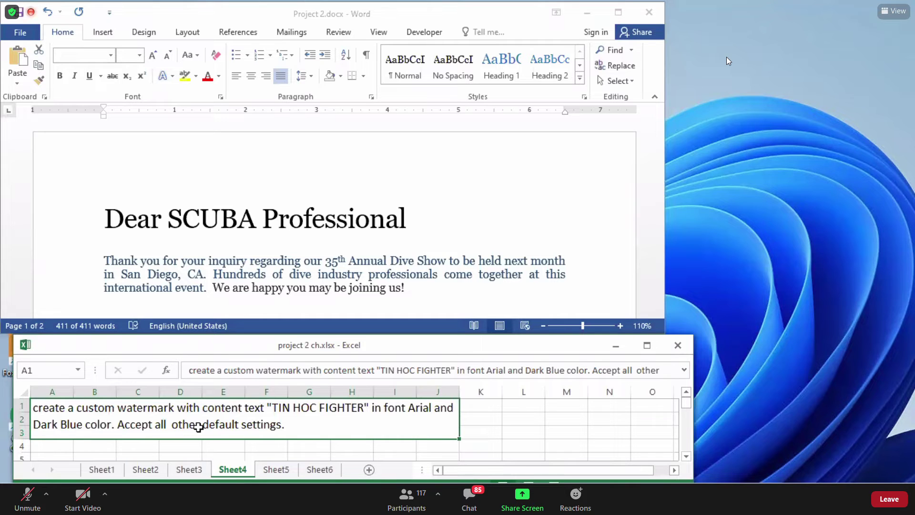
pyautogui.click(453, 261)
pyautogui.click(417, 240)
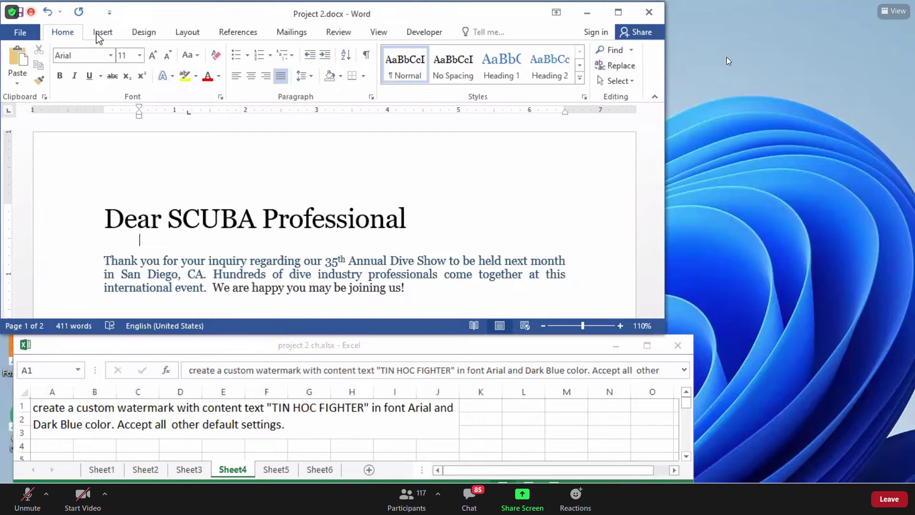
# Open the Design tab's Watermark gallery with its CONFIDENTIAL and DO NOT COPY presets.
pyautogui.click(142, 34)
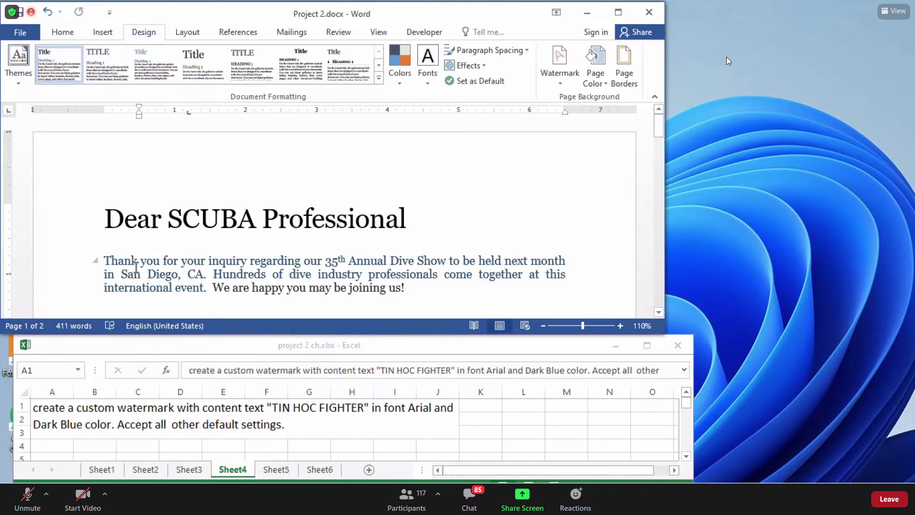
pyautogui.moveTo(138, 260); pyautogui.dragTo(142, 274)
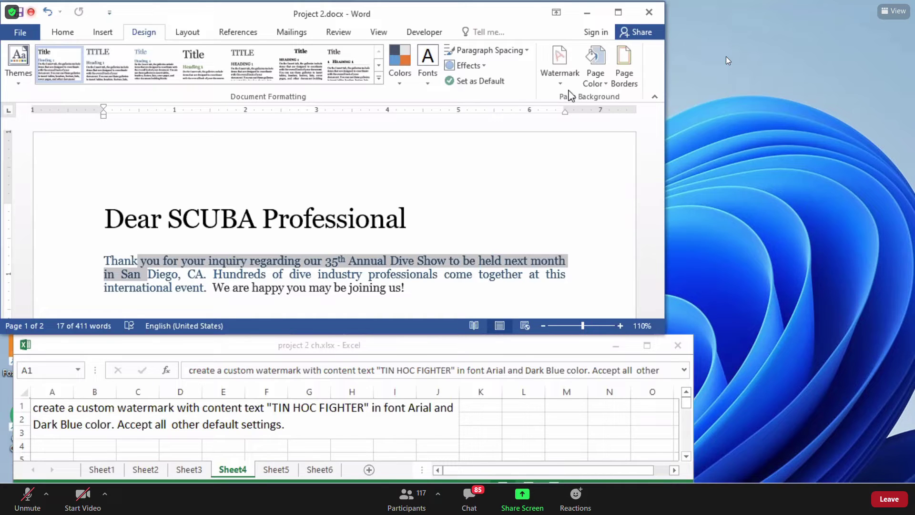
pyautogui.click(562, 85)
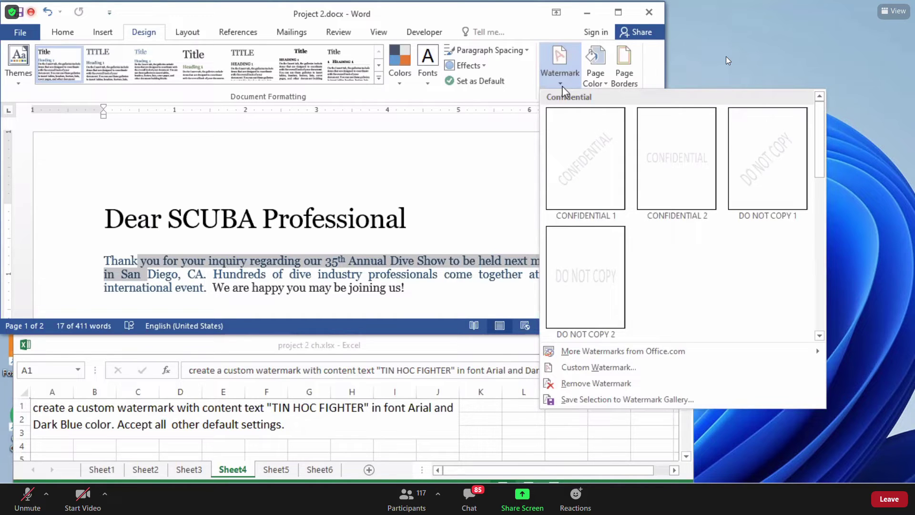
# Choose Custom Watermark from the Watermark gallery to bring up the Printed Watermark dialog.
pyautogui.click(562, 86)
pyautogui.click(562, 86)
pyautogui.click(562, 86)
pyautogui.click(562, 87)
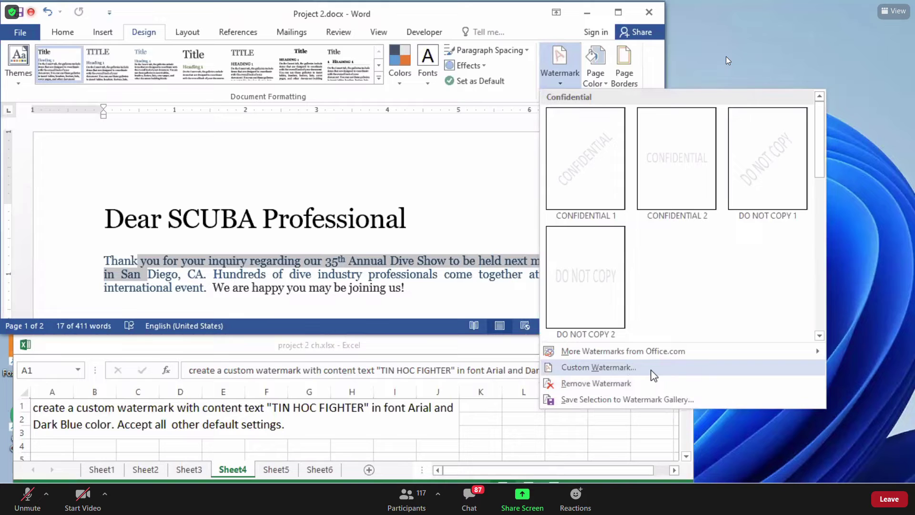
pyautogui.click(651, 370)
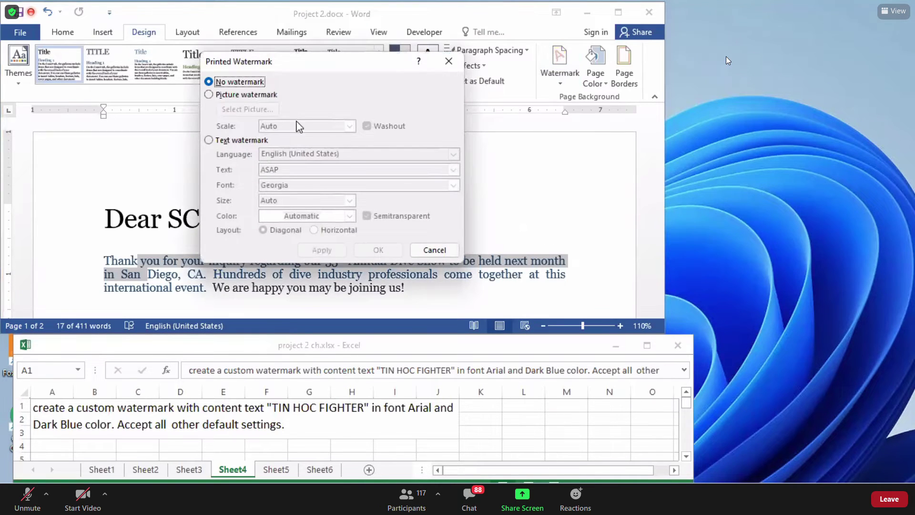
# Switch to a text watermark and replace the default ASAP with 'TIN HOC FIGHTER'.
pyautogui.click(228, 141)
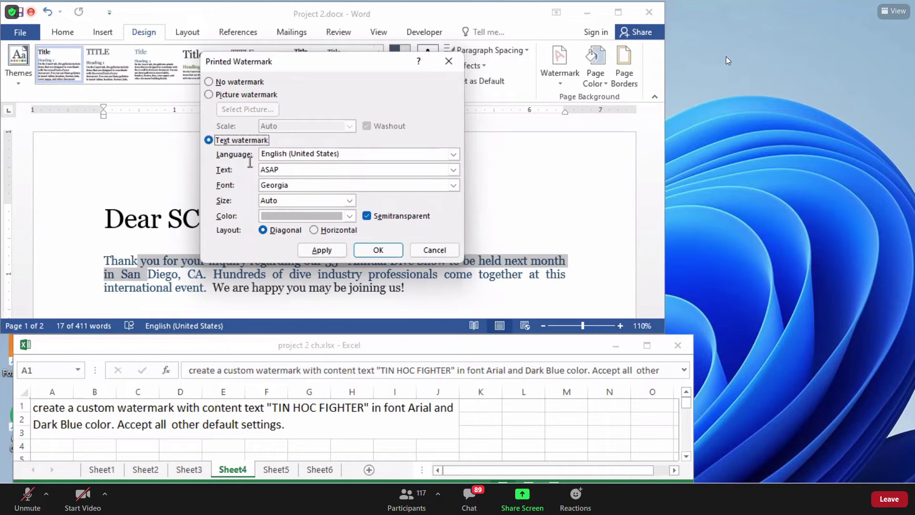
pyautogui.moveTo(284, 170); pyautogui.dragTo(257, 170)
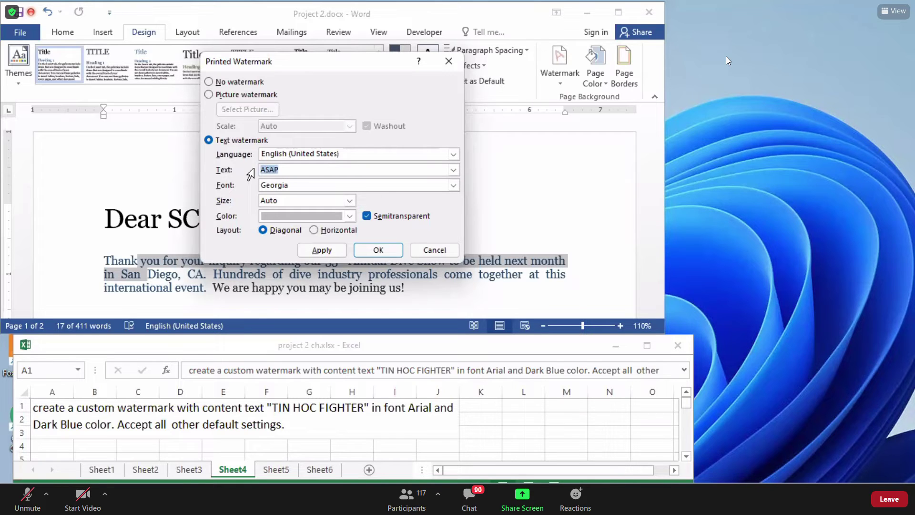
pyautogui.press('BackSpace')
pyautogui.write('Te')
pyautogui.press('BackSpace')
pyautogui.press('BackSpace')
pyautogui.write('T')
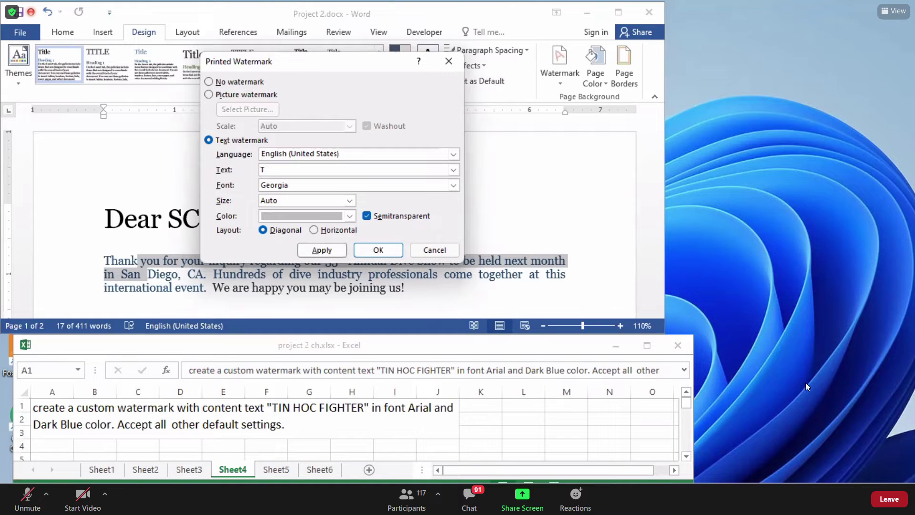
pyautogui.write('I')
pyautogui.write('HO')
pyautogui.press('BackSpace')
pyautogui.press('BackSpace')
pyautogui.write('HOC FIGHTER')
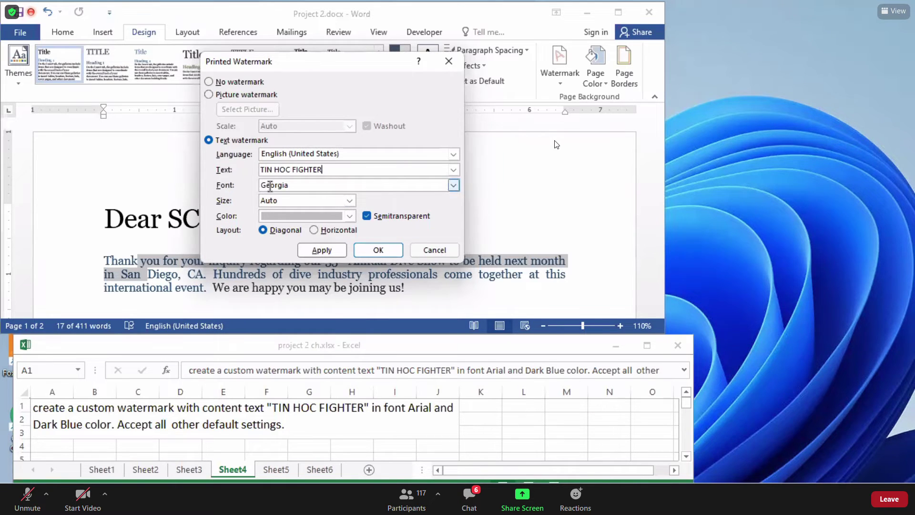
# Set the TIN HOC FIGHTER watermark's font to Arial instead of Georgia.
pyautogui.click(454, 186)
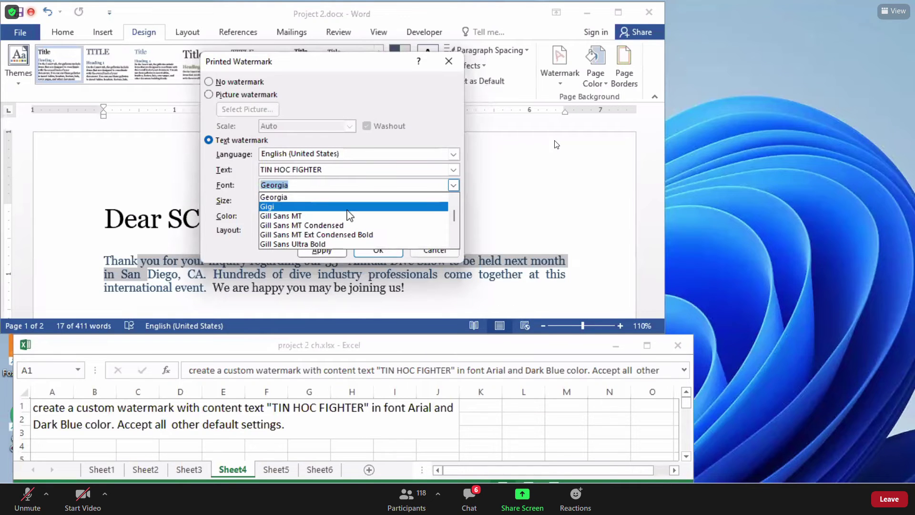
pyautogui.scroll(-5, 335, 216)
pyautogui.scroll(-4, 322, 220)
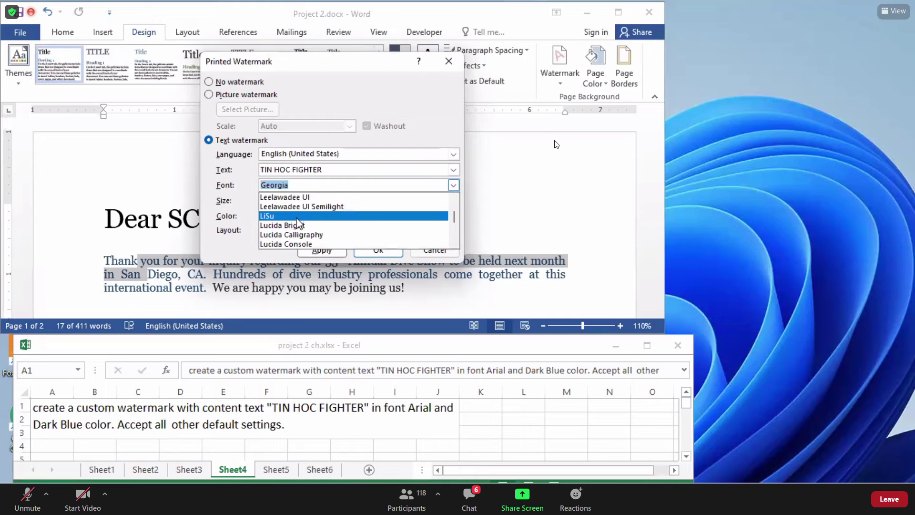
pyautogui.scroll(7, 296, 237)
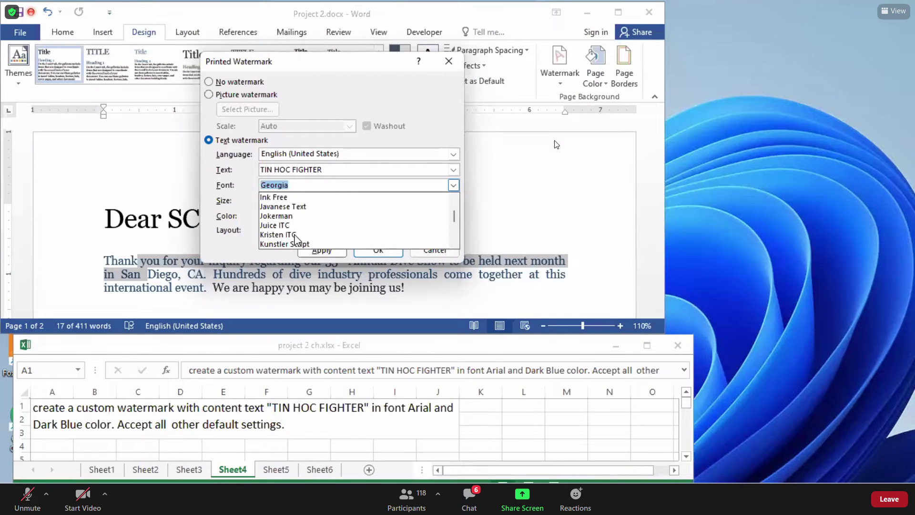
pyautogui.scroll(5, 292, 220)
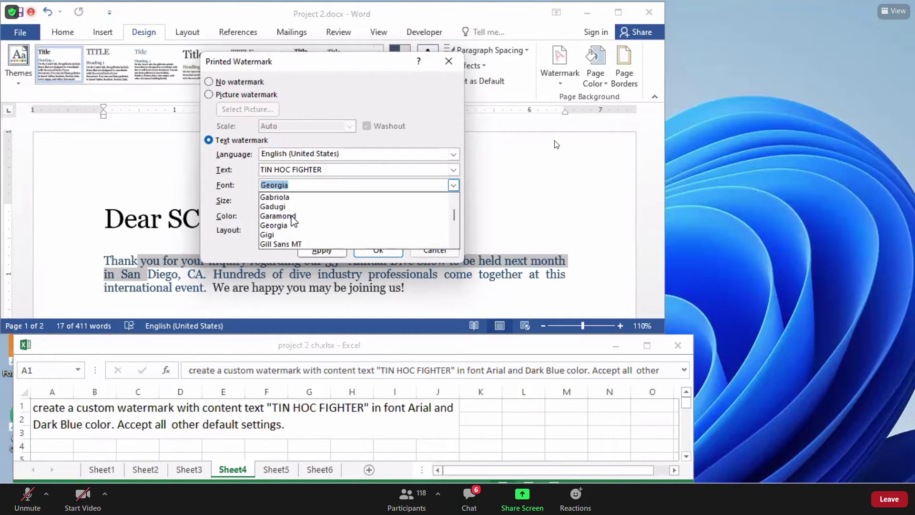
pyautogui.scroll(4, 293, 222)
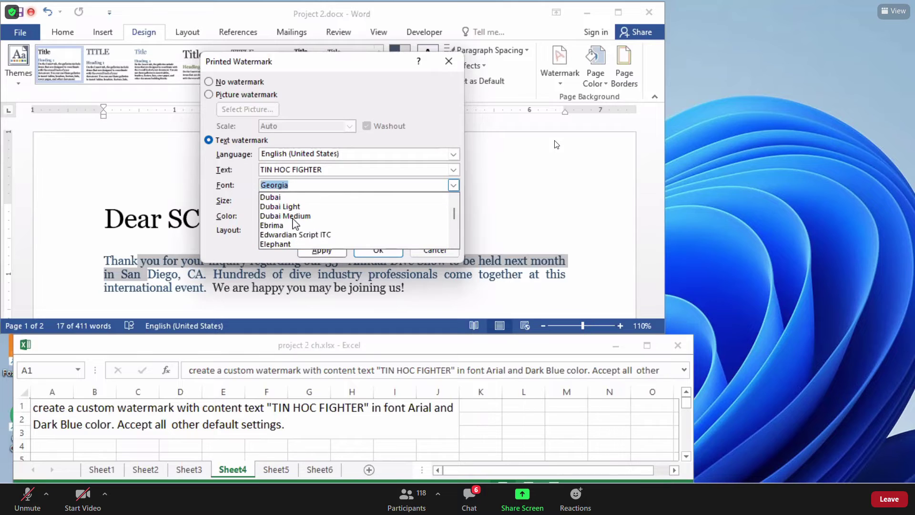
pyautogui.scroll(2, 293, 221)
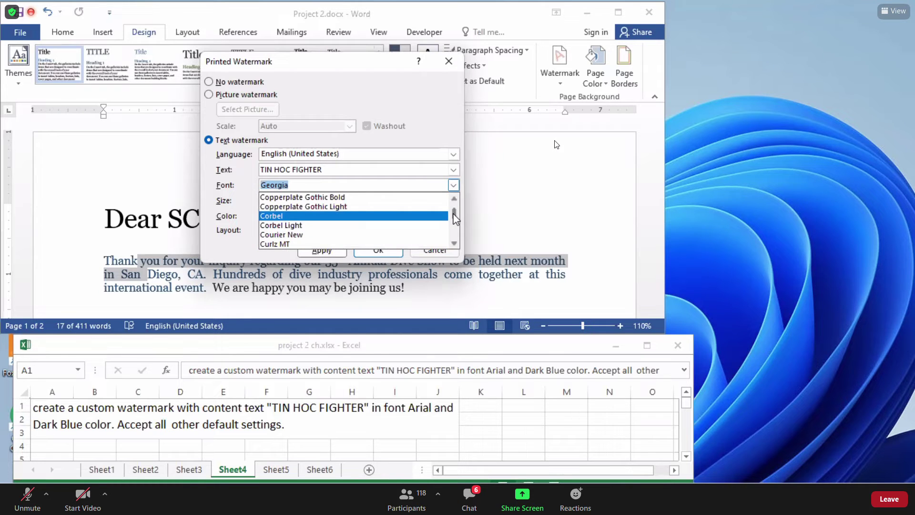
pyautogui.moveTo(454, 214); pyautogui.dragTo(454, 210)
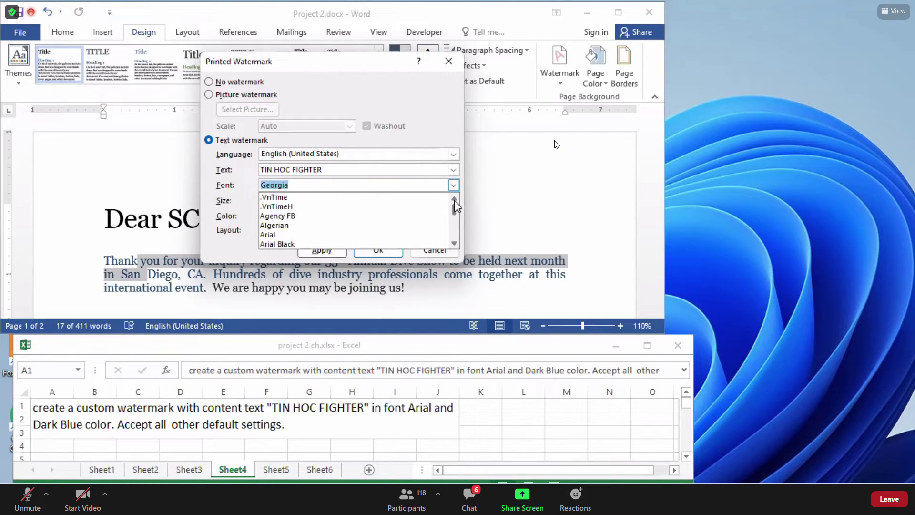
pyautogui.click(309, 235)
pyautogui.click(324, 185)
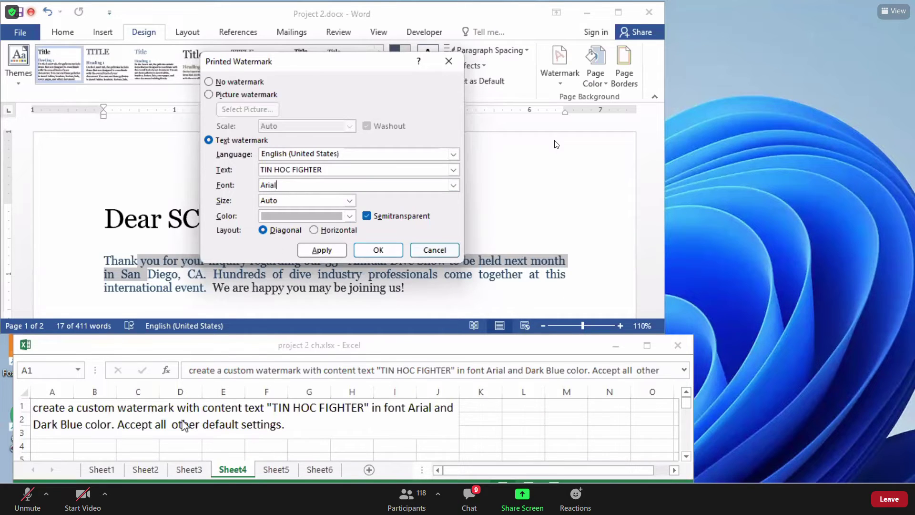
pyautogui.doubleClick(265, 185)
# Choose Dark Blue under Standard Colors as the watermark colour.
pyautogui.click(349, 215)
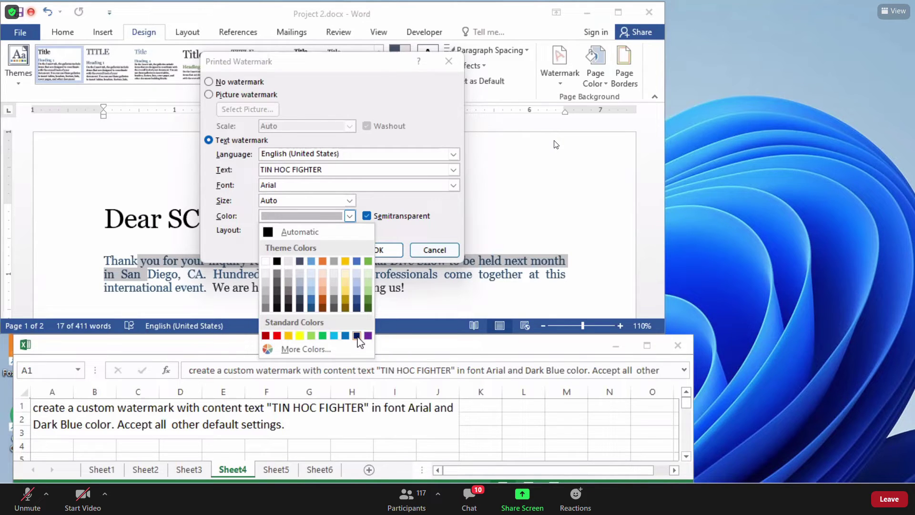
pyautogui.click(356, 336)
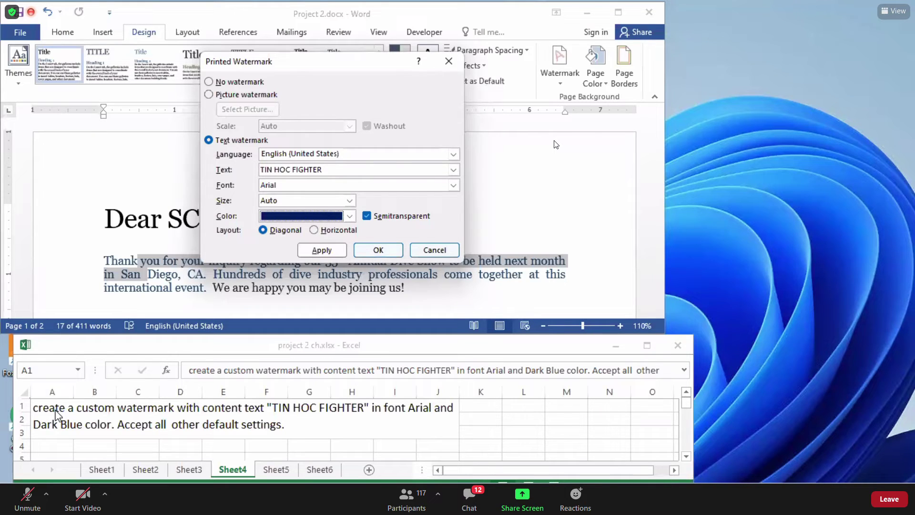
pyautogui.click(378, 249)
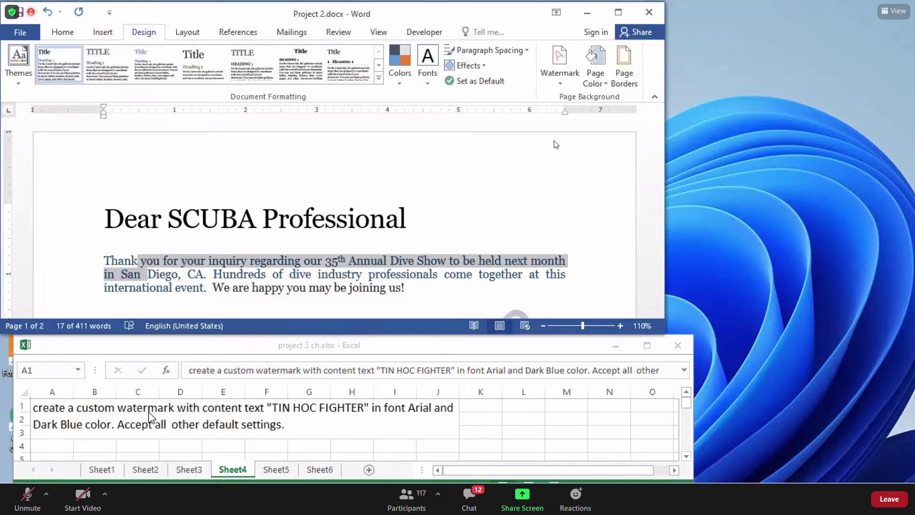
# Deselect the text and check the TIN HOC FIGHTER watermark behind the Educational Sessions paragraph.
pyautogui.click(485, 273)
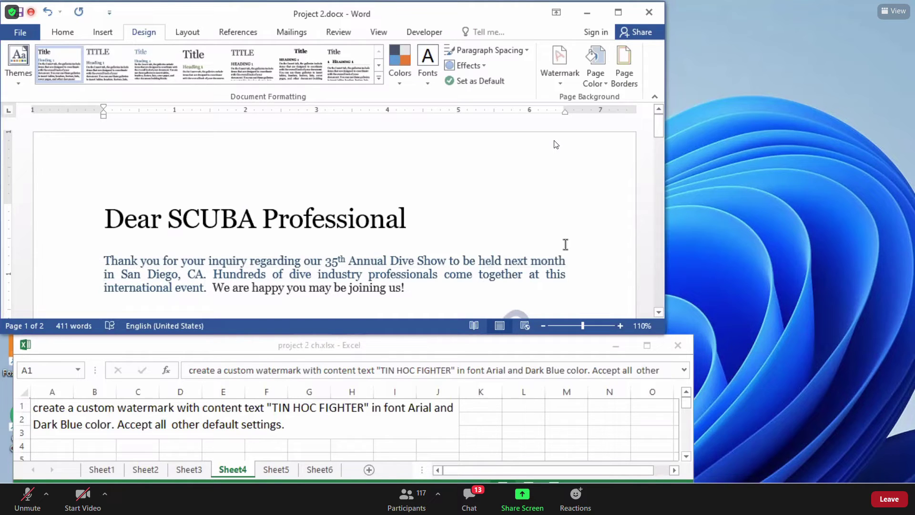
pyautogui.moveTo(659, 313); pyautogui.dragTo(659, 313)
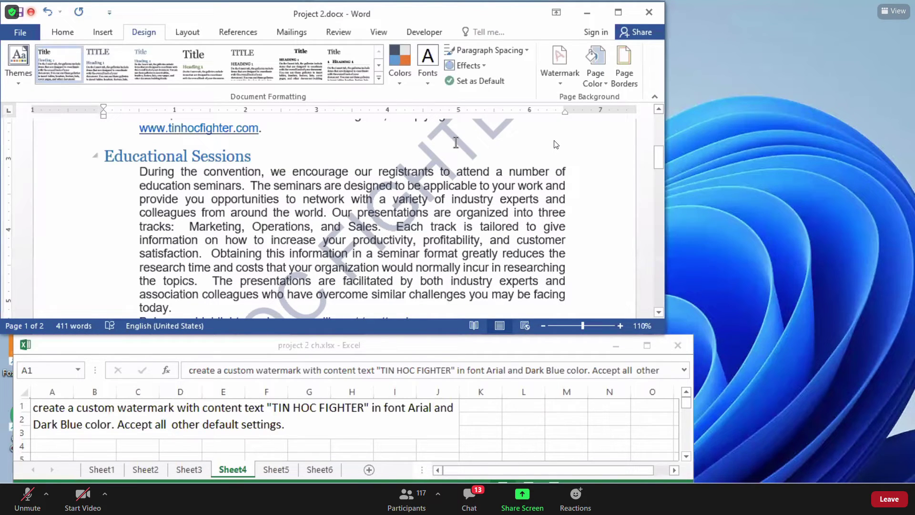
pyautogui.click(319, 253)
pyautogui.click(295, 288)
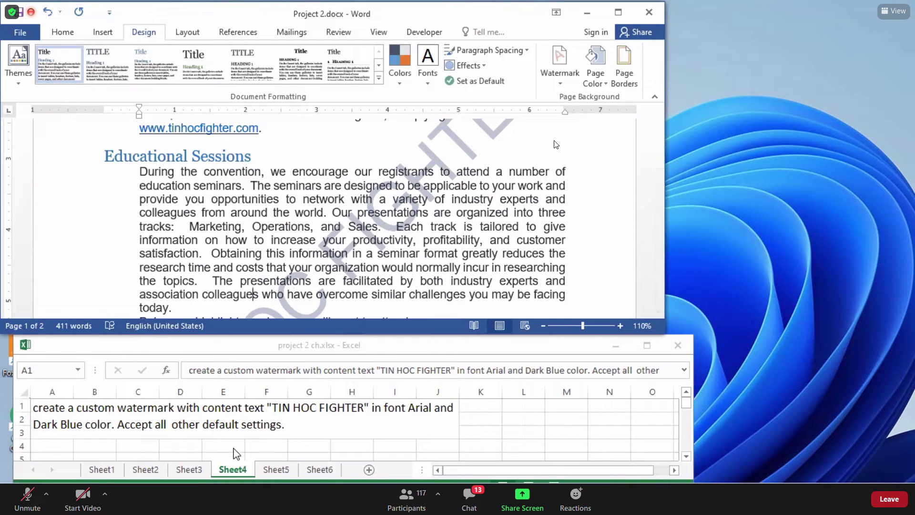
# Switch to Excel's Sheet5 to read the task of splitting the Registration paragraph into two columns.
pyautogui.click(133, 429)
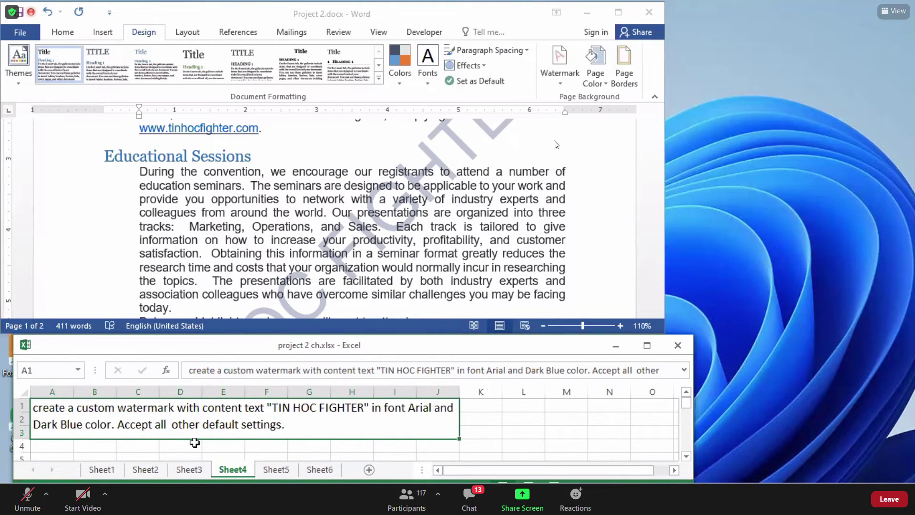
pyautogui.click(508, 432)
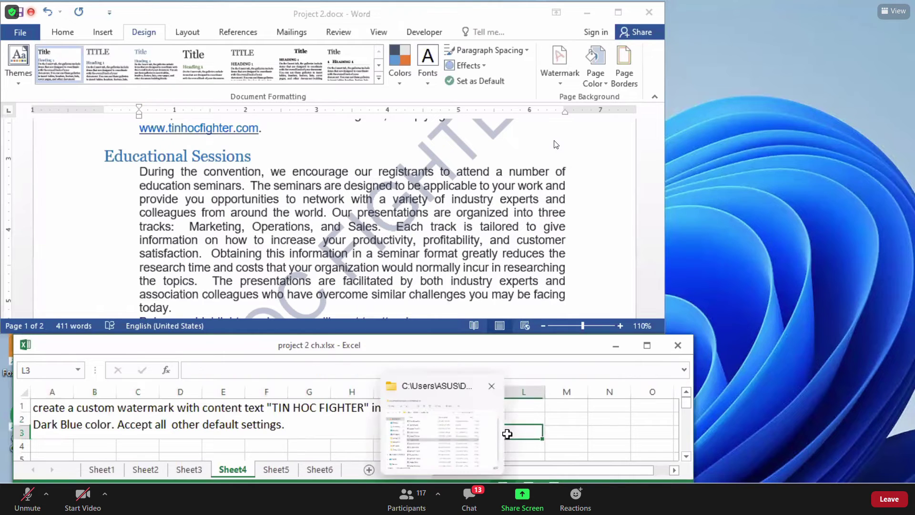
pyautogui.click(282, 471)
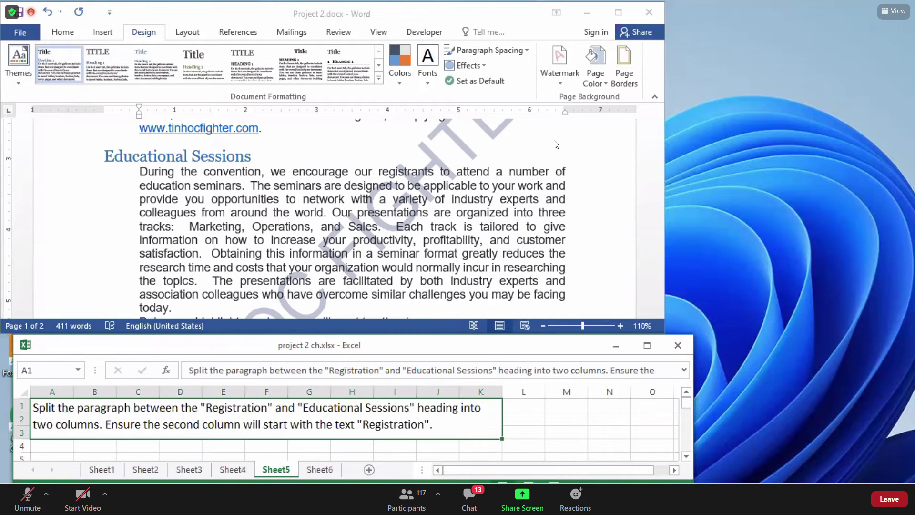
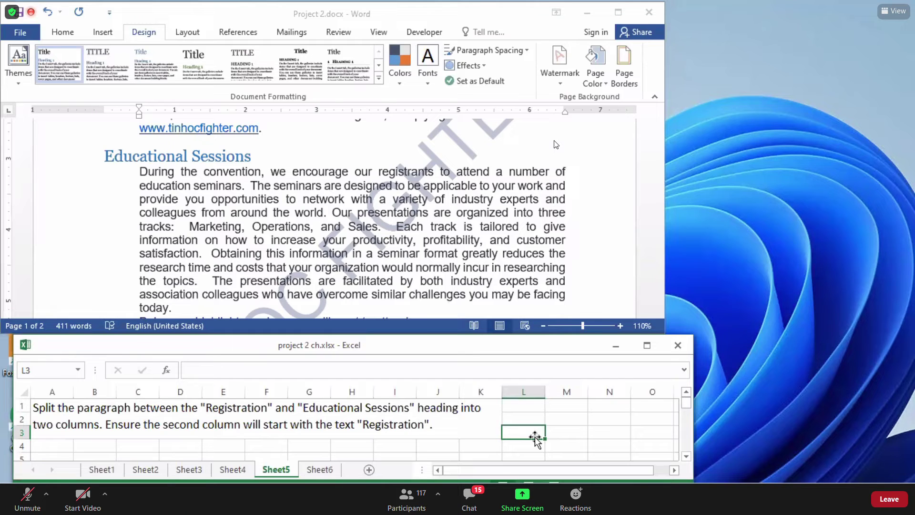
# Select cell A1 in the instructions spreadsheet to read the task.
pyautogui.click(253, 294)
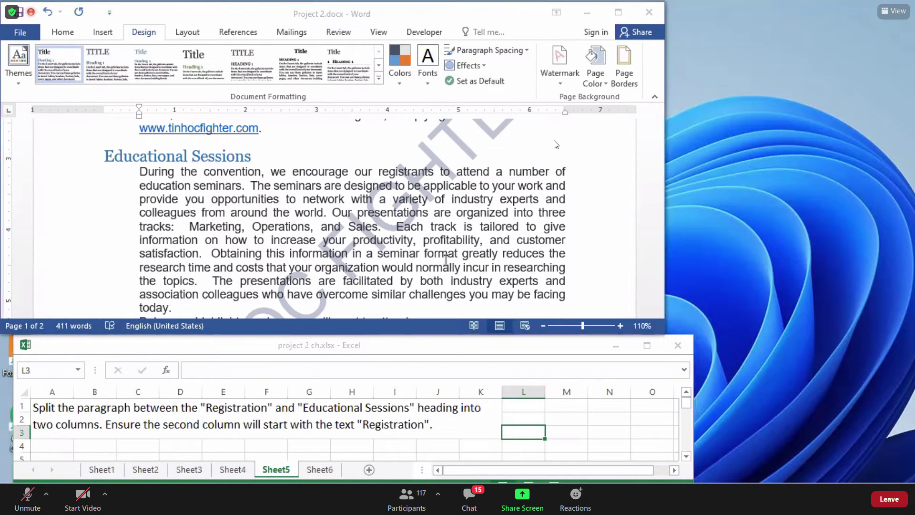
pyautogui.click(332, 386)
pyautogui.click(341, 416)
pyautogui.click(511, 433)
pyautogui.click(411, 403)
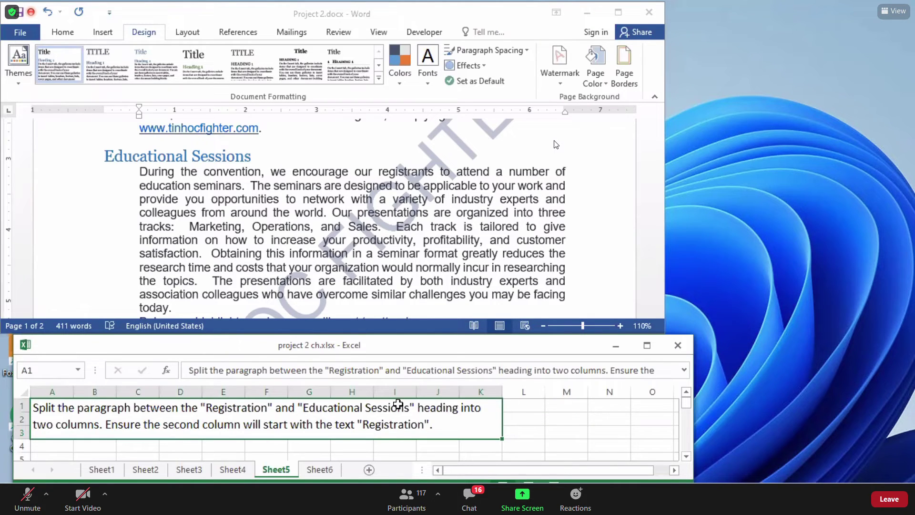
pyautogui.click(528, 419)
pyautogui.click(471, 406)
pyautogui.click(537, 422)
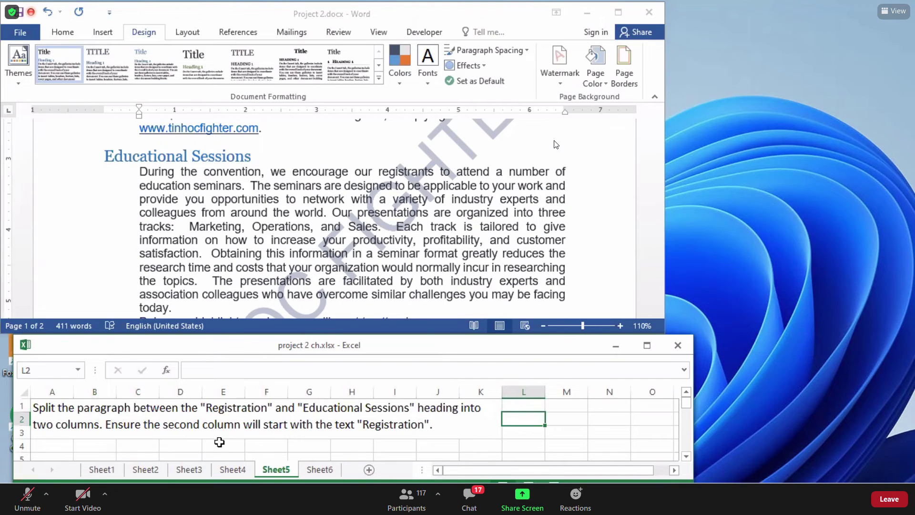
pyautogui.click(76, 422)
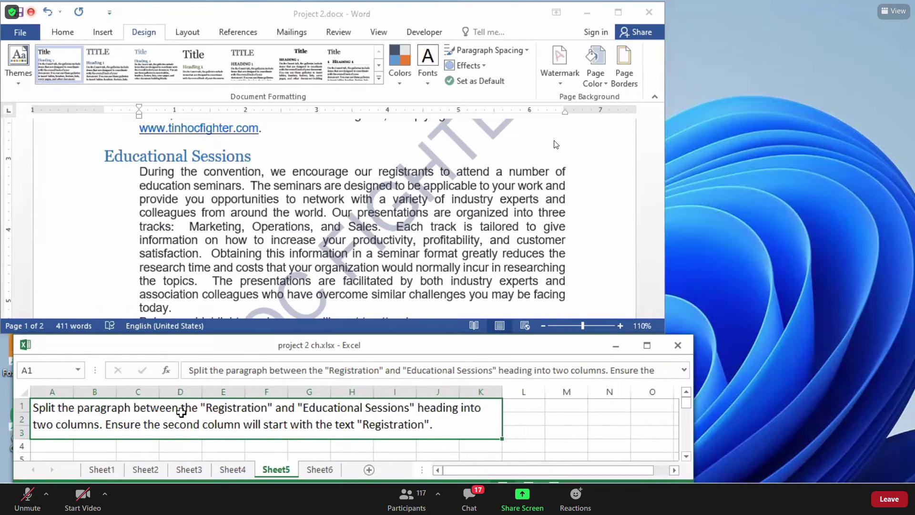
# Highlight the instruction's key phrases: Registration, into two columns, second column starting with Registration.
pyautogui.doubleClick(232, 410)
pyautogui.moveTo(206, 408); pyautogui.dragTo(410, 405)
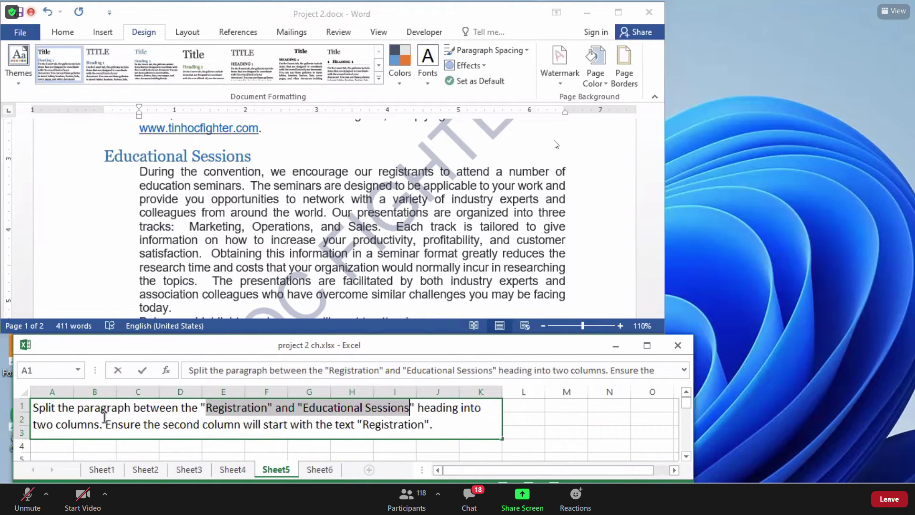
pyautogui.moveTo(107, 426); pyautogui.dragTo(140, 427)
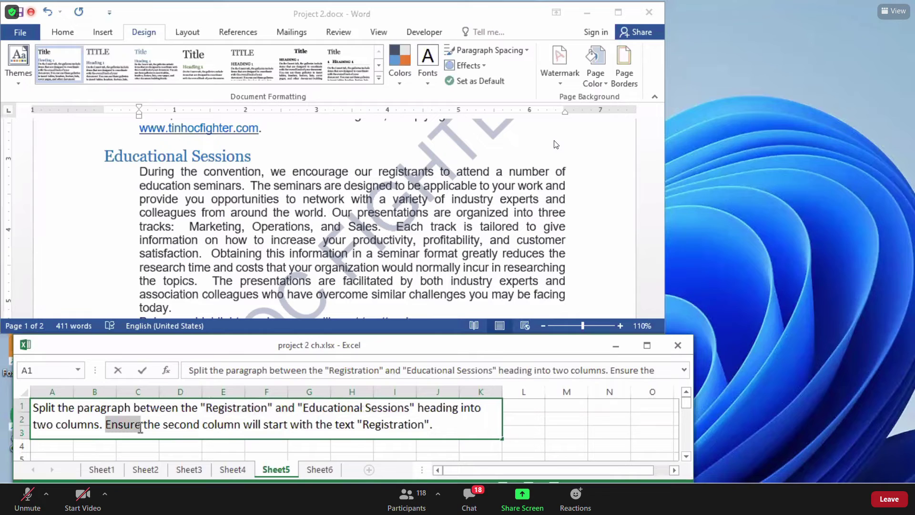
pyautogui.click(169, 426)
pyautogui.moveTo(162, 425); pyautogui.dragTo(425, 420)
pyautogui.click(352, 425)
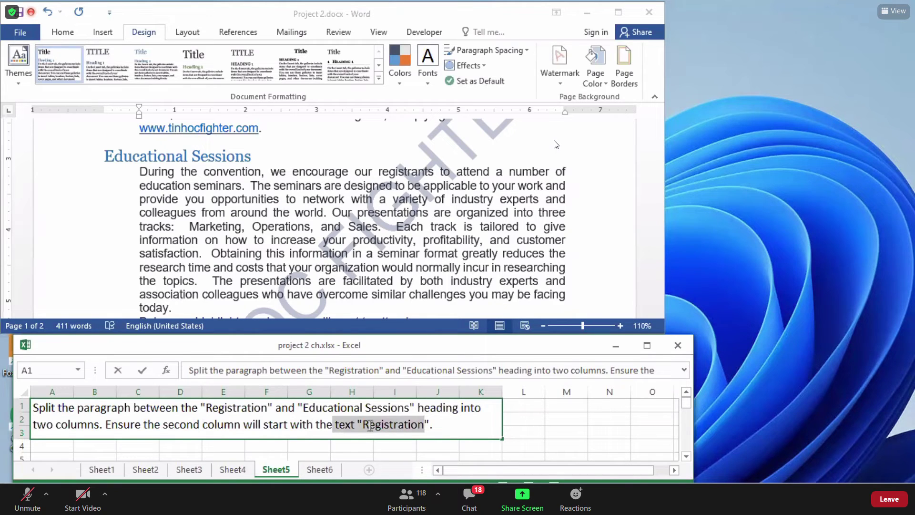
pyautogui.moveTo(36, 407); pyautogui.dragTo(186, 409)
pyautogui.click(235, 422)
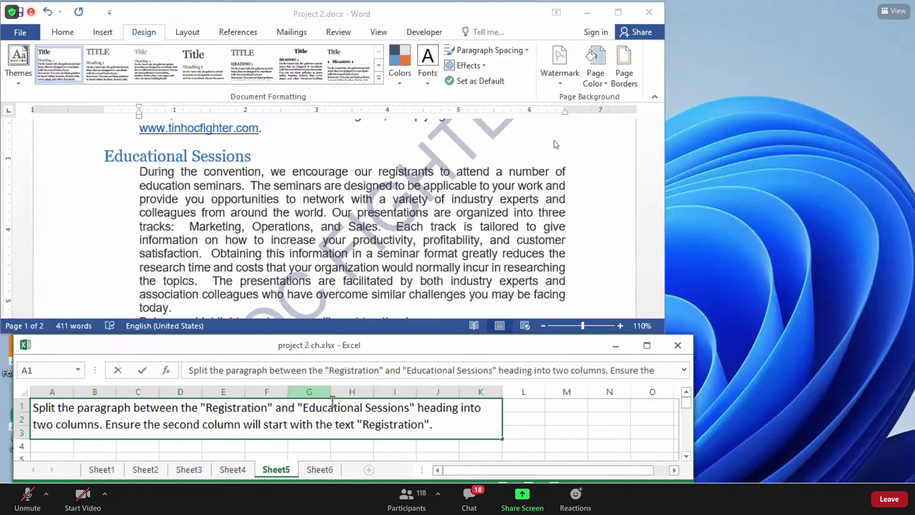
pyautogui.moveTo(461, 409); pyautogui.dragTo(99, 431)
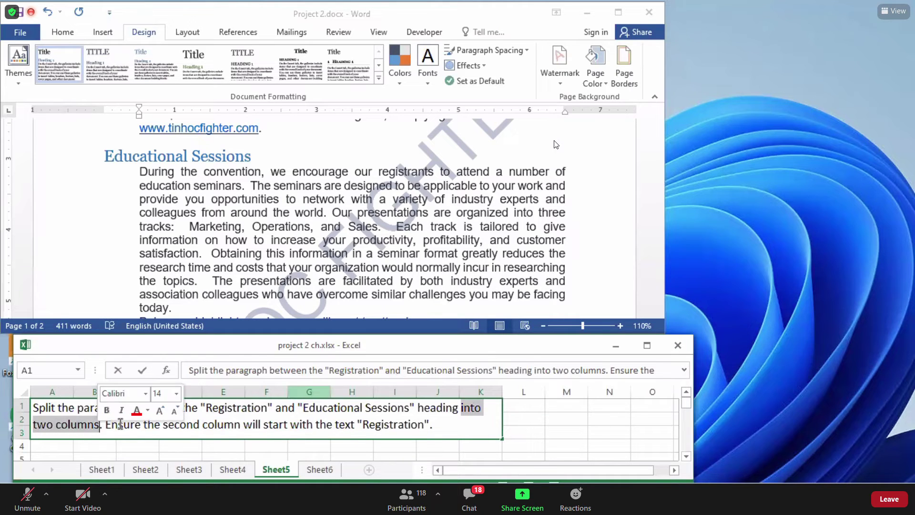
pyautogui.click(119, 424)
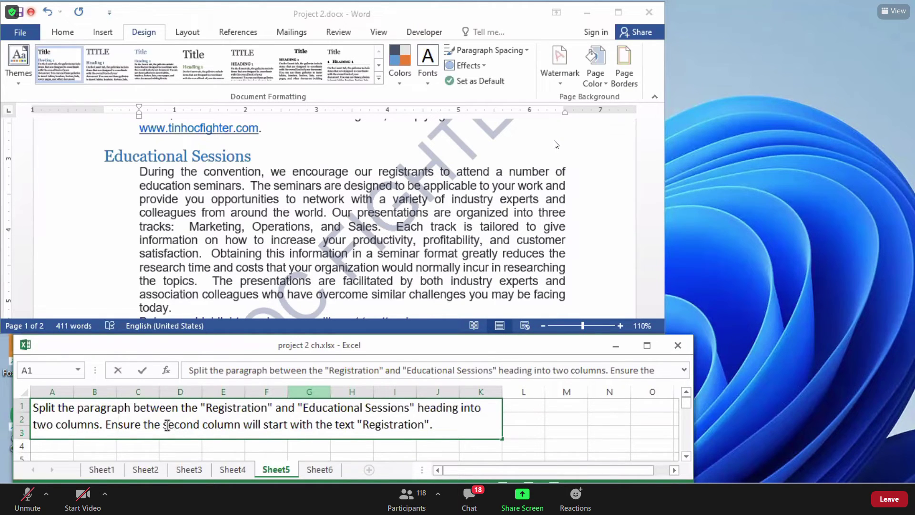
pyautogui.moveTo(167, 424); pyautogui.dragTo(185, 427)
pyautogui.moveTo(233, 430); pyautogui.dragTo(261, 430)
pyautogui.click(279, 425)
pyautogui.moveTo(290, 424); pyautogui.dragTo(432, 424)
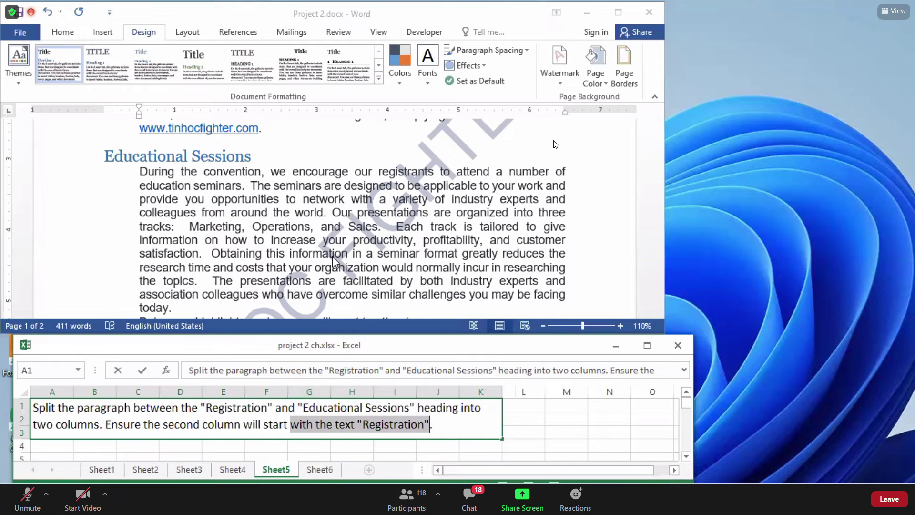
pyautogui.click(230, 419)
pyautogui.moveTo(201, 407); pyautogui.dragTo(273, 407)
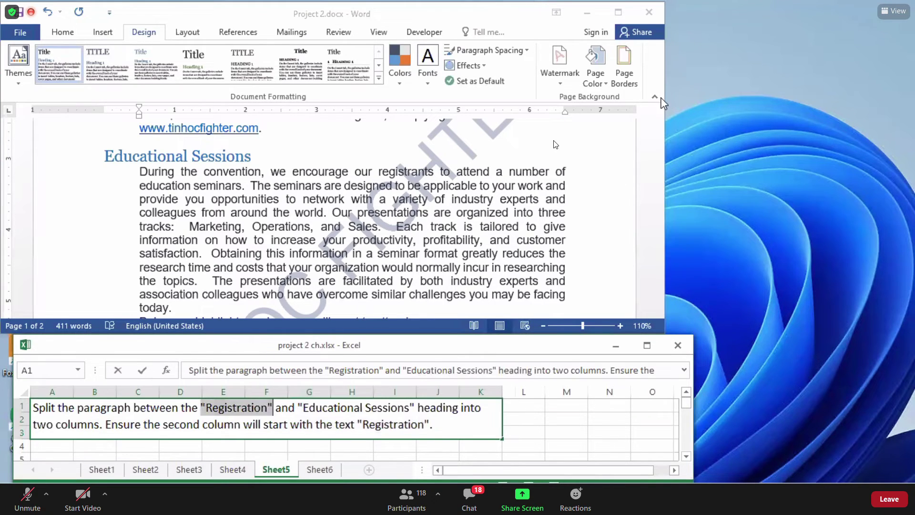
pyautogui.click(636, 159)
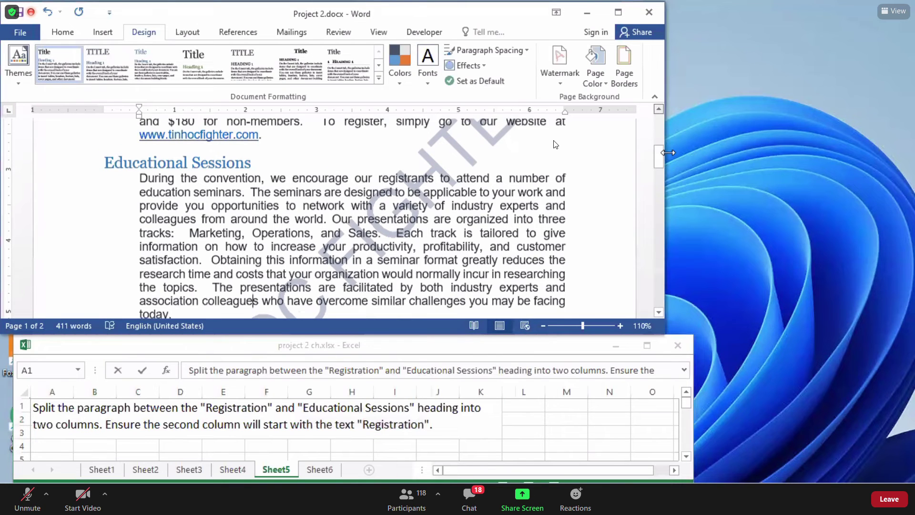
pyautogui.moveTo(659, 155); pyautogui.dragTo(659, 146)
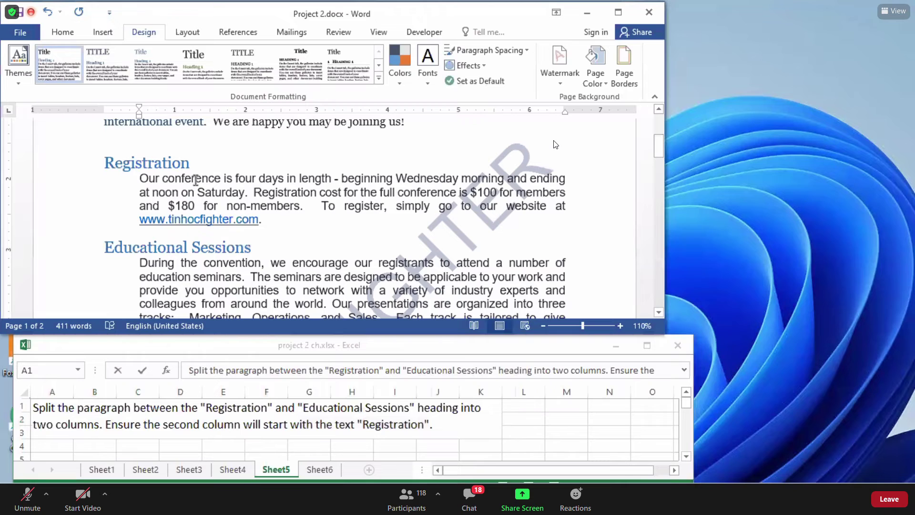
pyautogui.moveTo(191, 163); pyautogui.dragTo(104, 163)
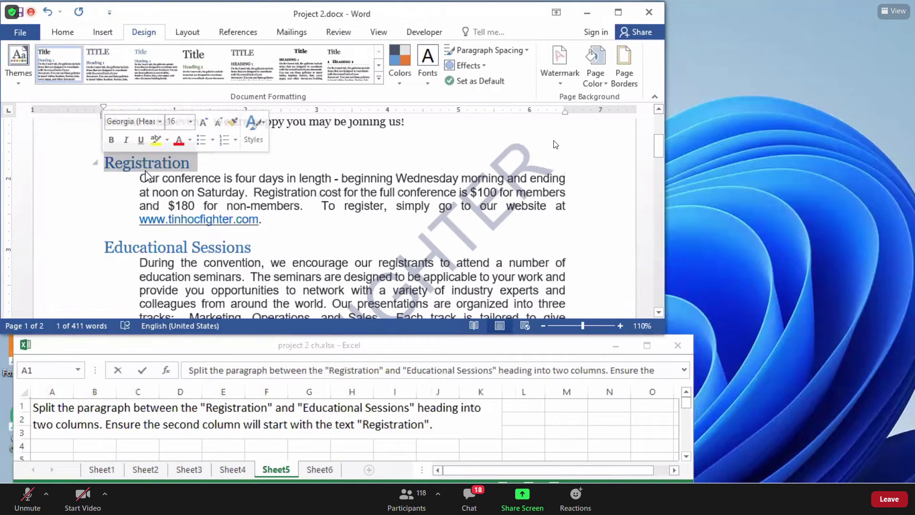
pyautogui.click(174, 262)
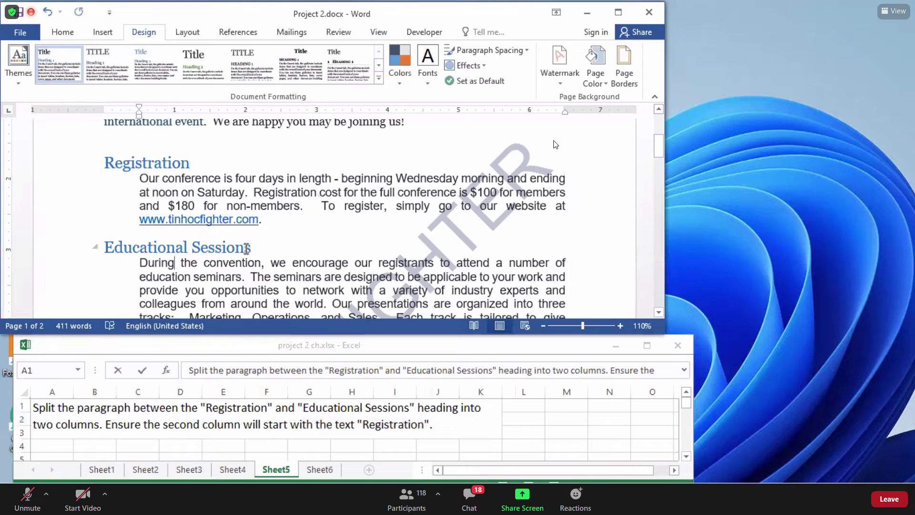
pyautogui.moveTo(226, 241); pyautogui.dragTo(105, 245)
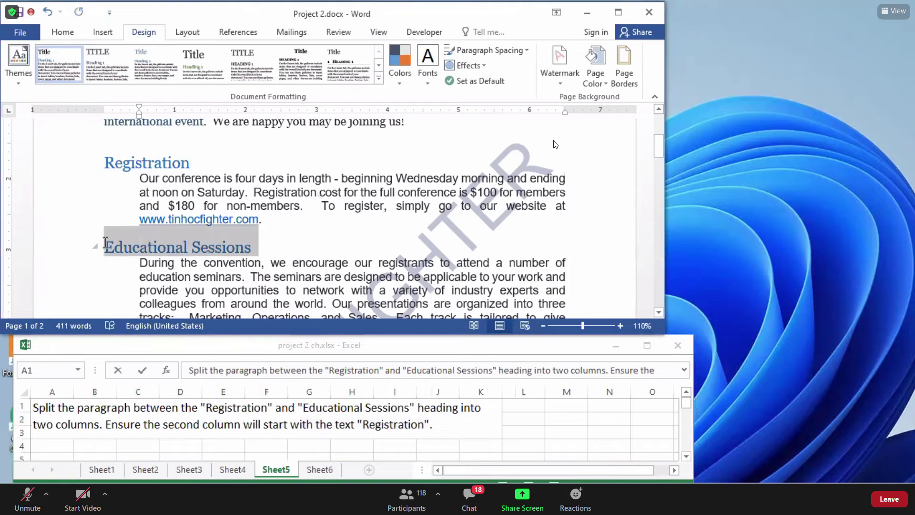
pyautogui.click(235, 249)
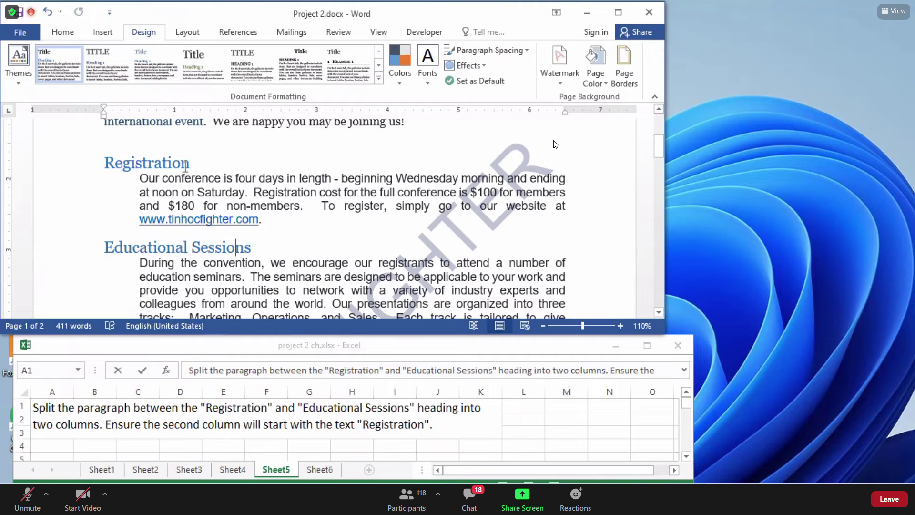
pyautogui.click(166, 247)
pyautogui.click(153, 247)
pyautogui.moveTo(139, 179); pyautogui.dragTo(268, 221)
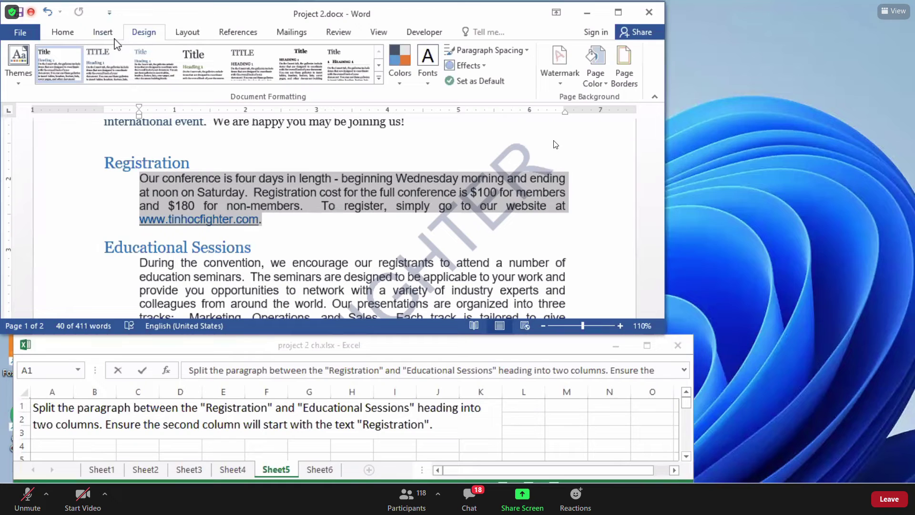
# Show the Columns choices under the Layout tab for the selected paragraph.
pyautogui.click(181, 33)
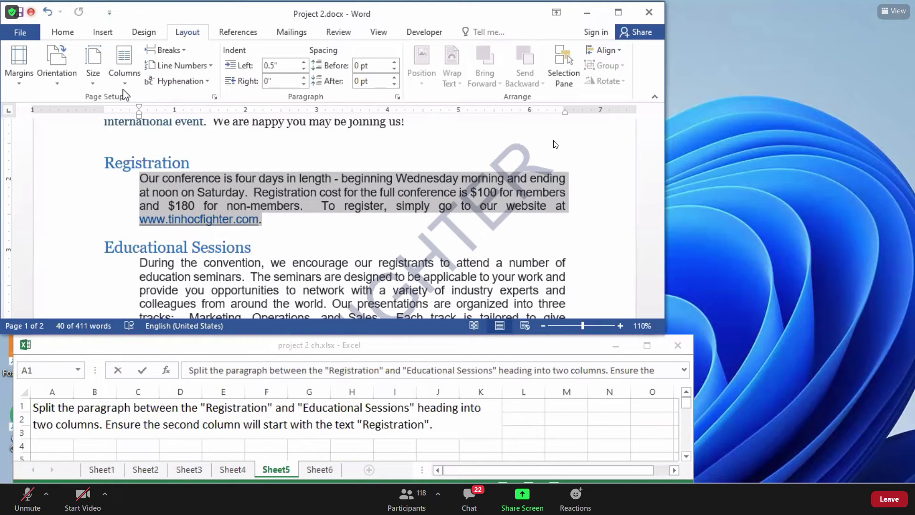
pyautogui.click(125, 69)
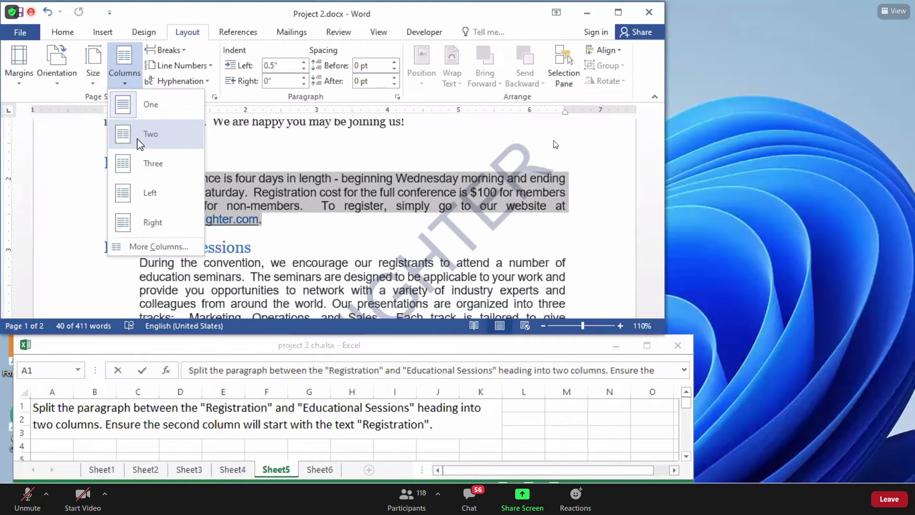
pyautogui.click(140, 142)
pyautogui.click(144, 162)
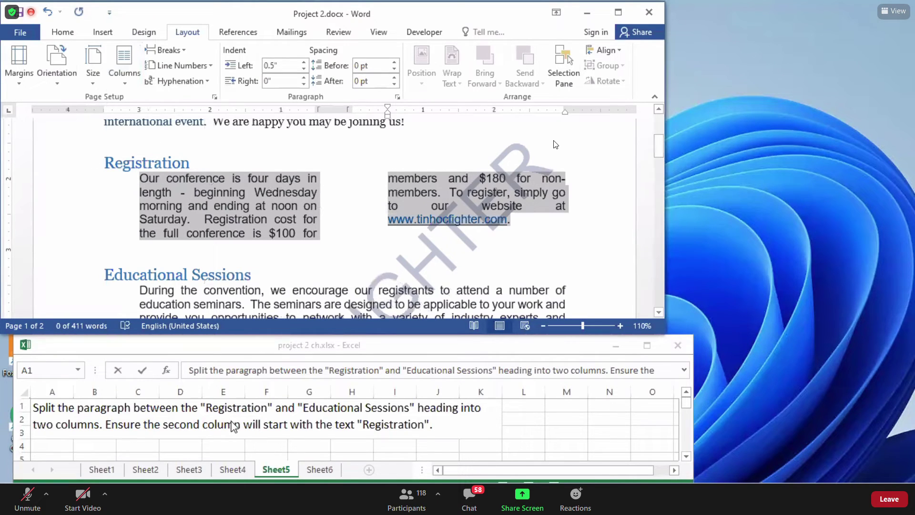
pyautogui.click(117, 424)
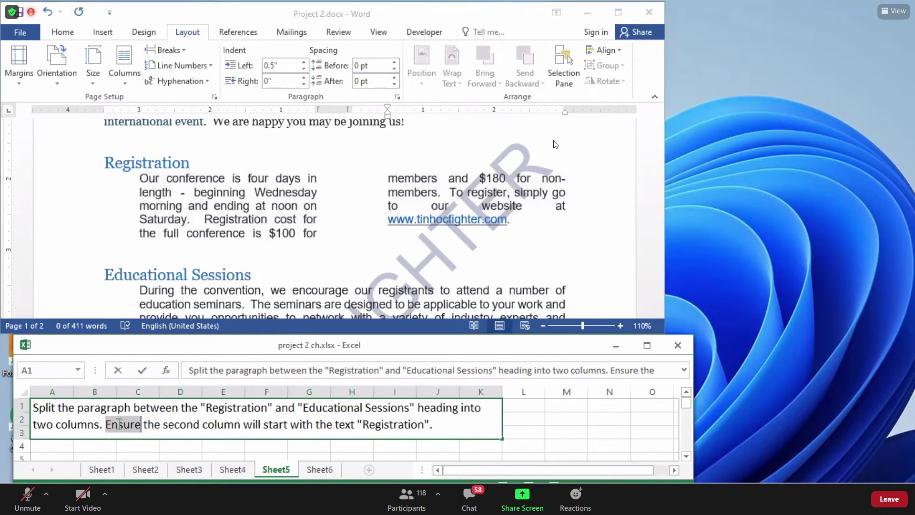
pyautogui.moveTo(167, 426); pyautogui.dragTo(234, 429)
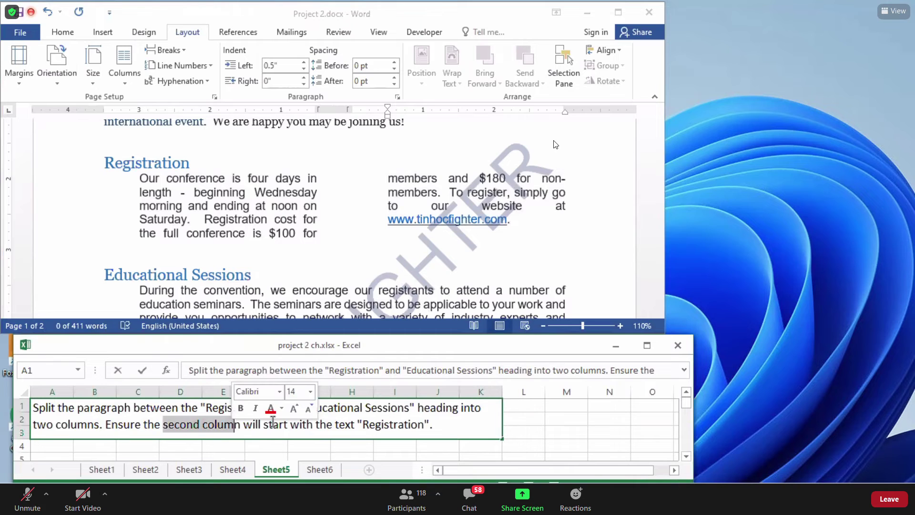
pyautogui.click(270, 424)
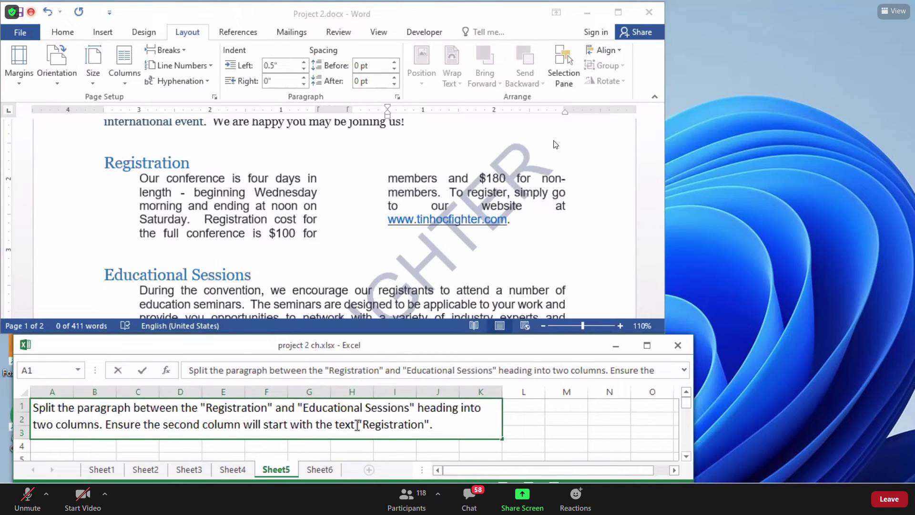
pyautogui.tripleClick(251, 240)
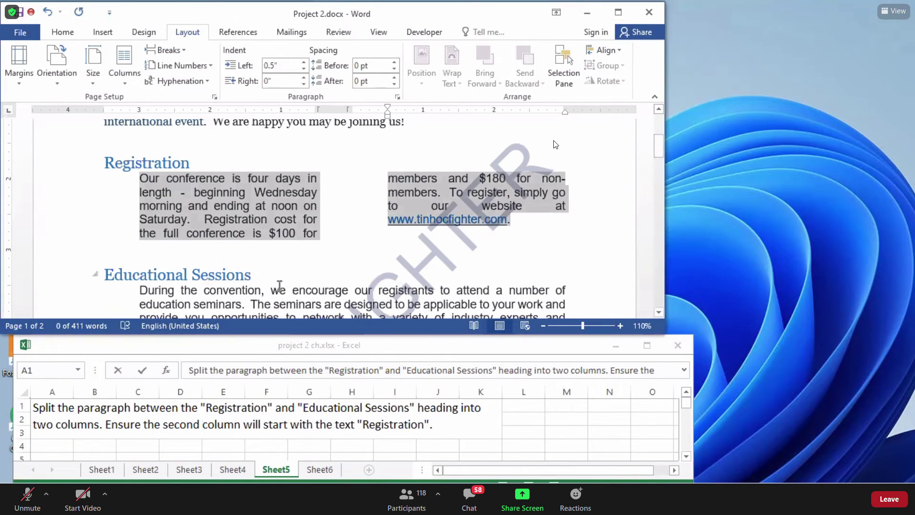
pyautogui.click(206, 218)
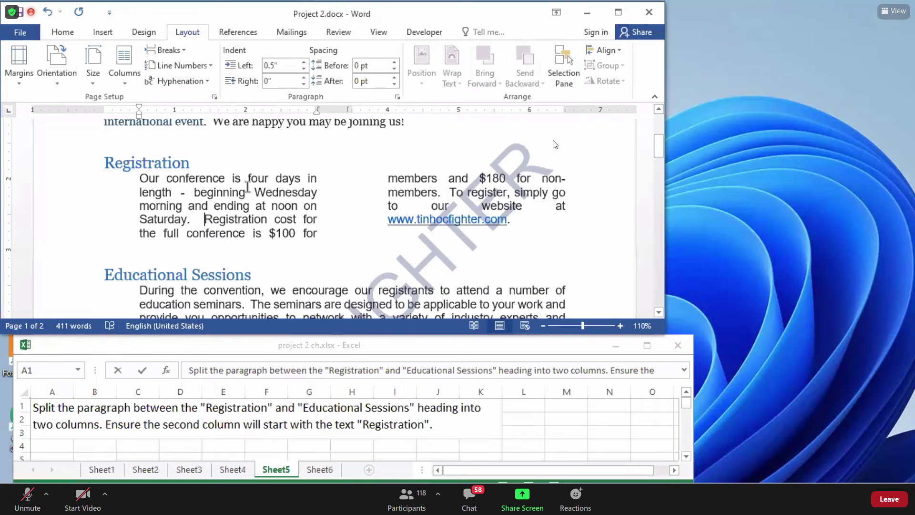
pyautogui.click(256, 192)
pyautogui.click(208, 221)
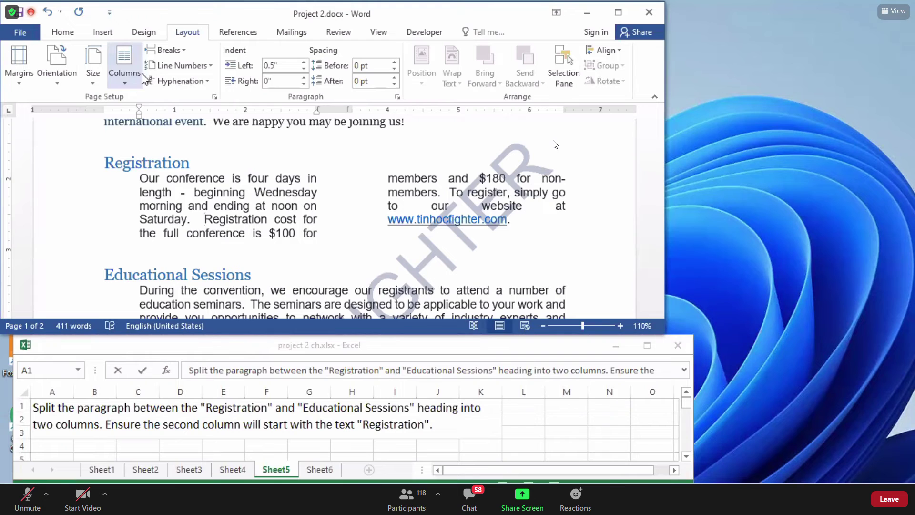
# Insert a column break before 'Registration cost', then recheck the instruction cell.
pyautogui.click(165, 50)
pyautogui.click(166, 50)
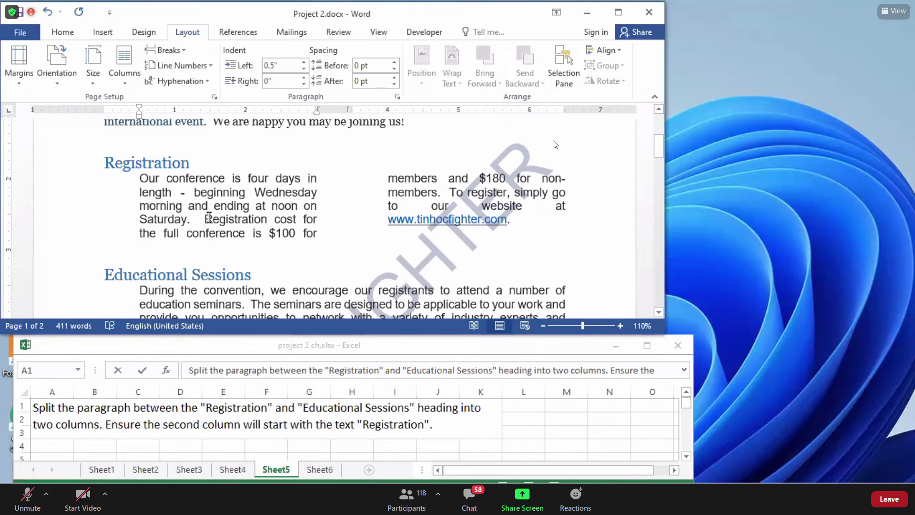
pyautogui.click(184, 52)
pyautogui.click(184, 52)
pyautogui.click(184, 51)
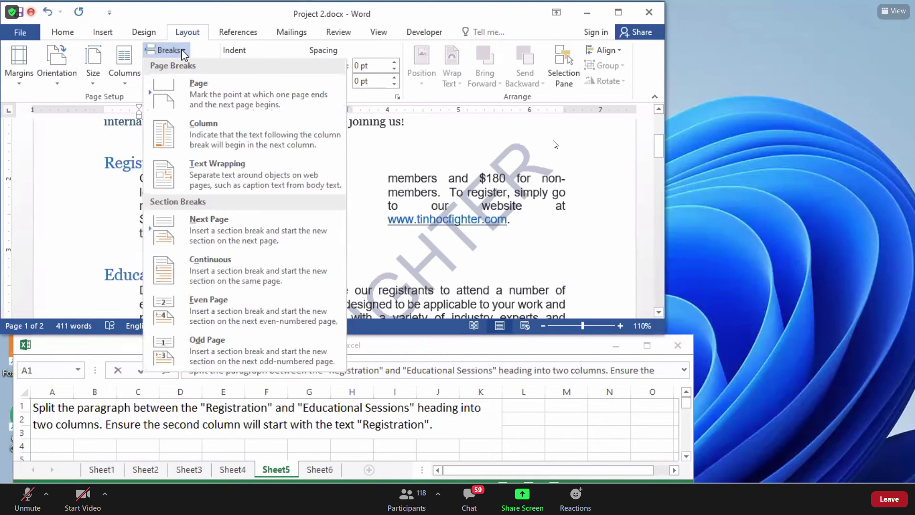
pyautogui.click(184, 52)
pyautogui.click(184, 52)
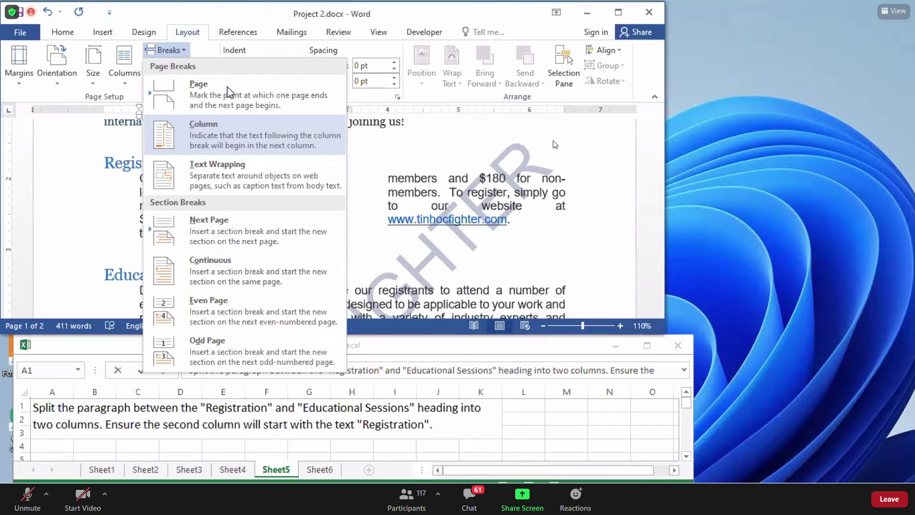
pyautogui.click(180, 50)
pyautogui.click(195, 152)
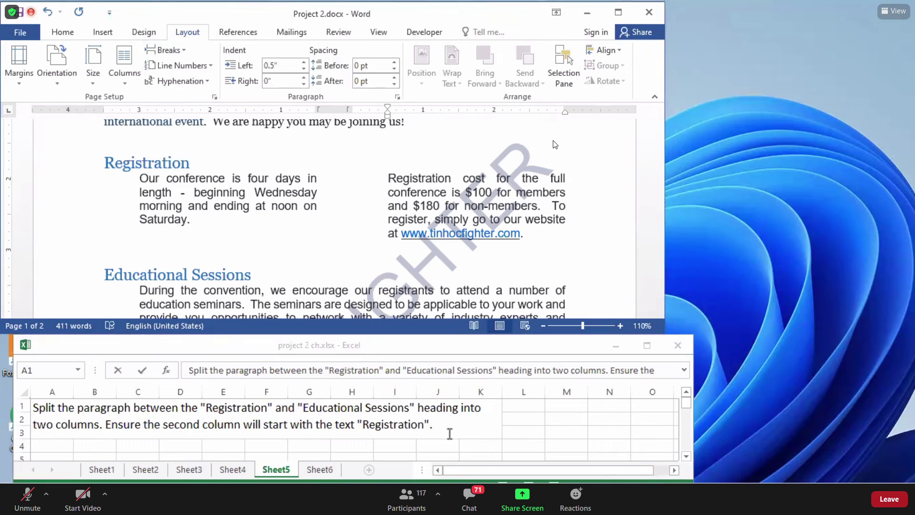
pyautogui.click(538, 431)
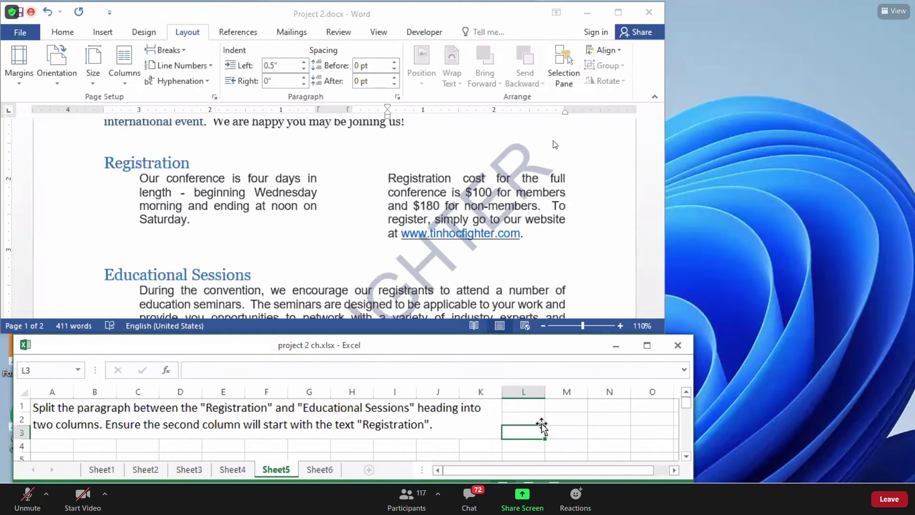
pyautogui.click(473, 424)
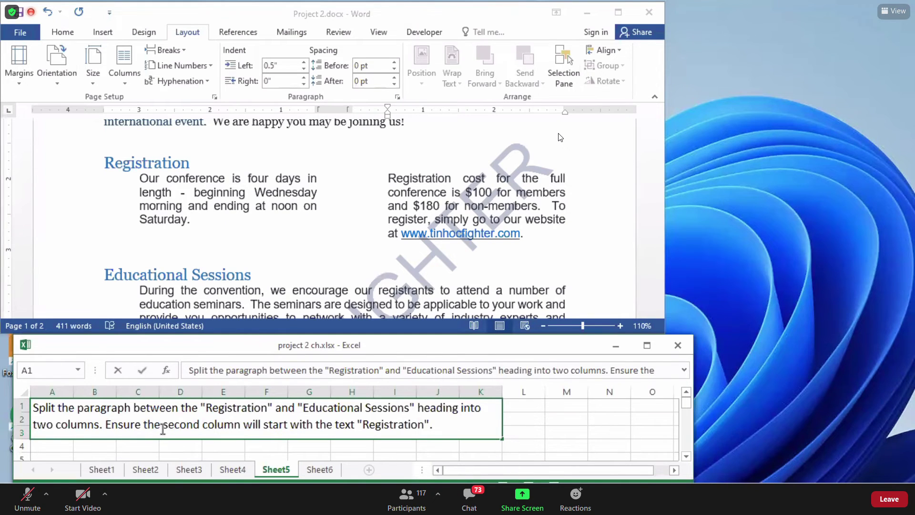
pyautogui.moveTo(166, 428); pyautogui.dragTo(235, 428)
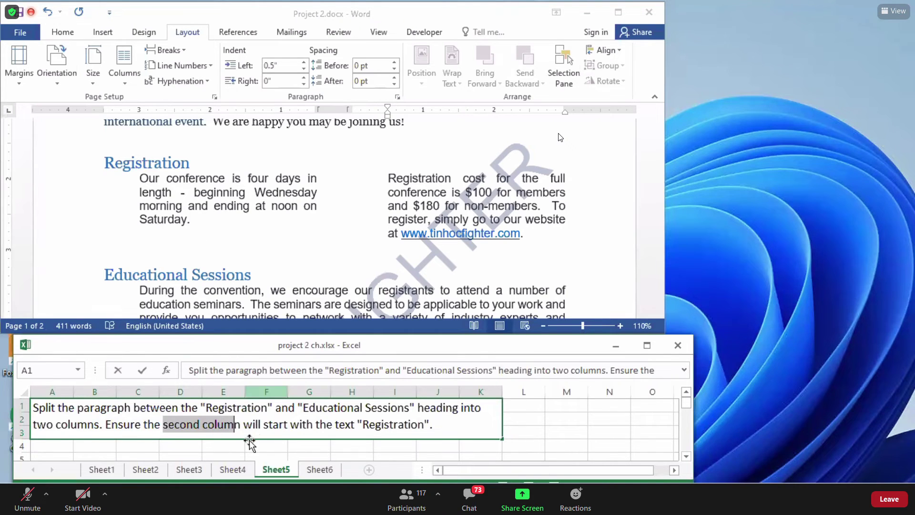
pyautogui.click(196, 240)
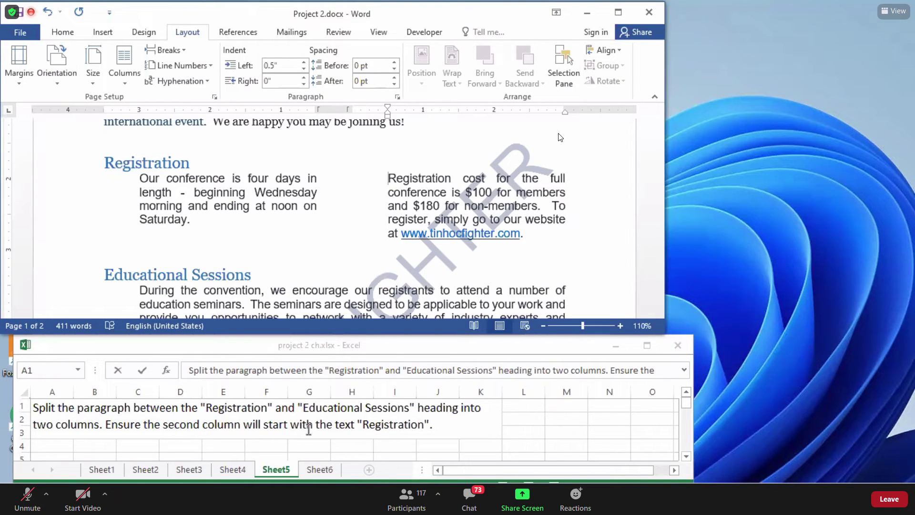
pyautogui.click(352, 428)
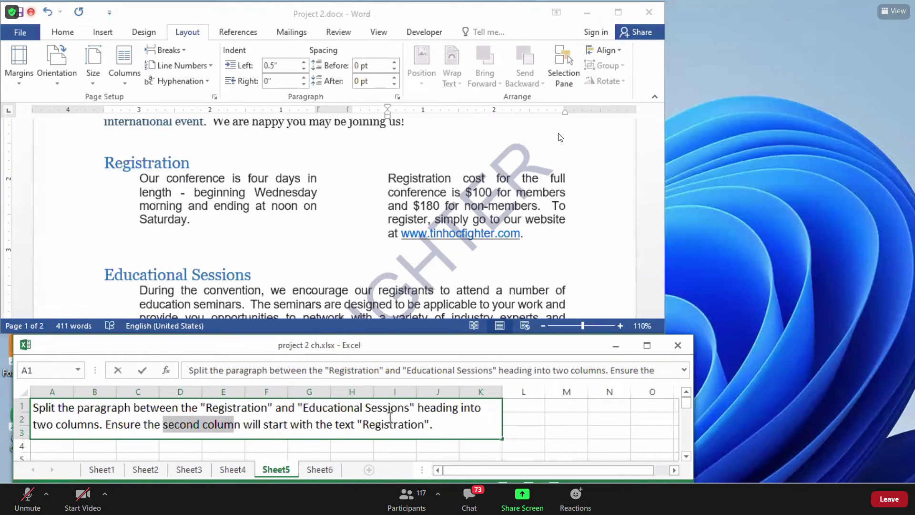
# Undo the earlier break and reinsert a column break before 'Registration cost'.
pyautogui.click(386, 179)
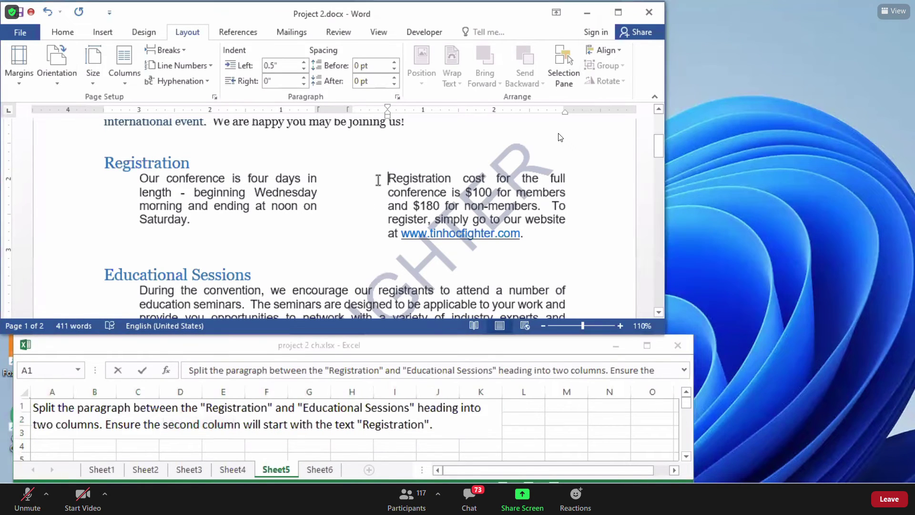
pyautogui.click(47, 12)
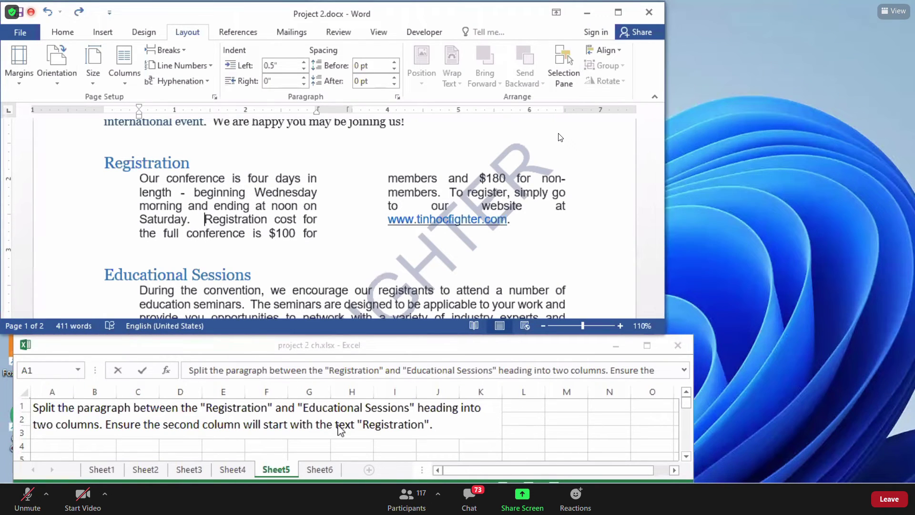
pyautogui.click(184, 52)
pyautogui.click(184, 52)
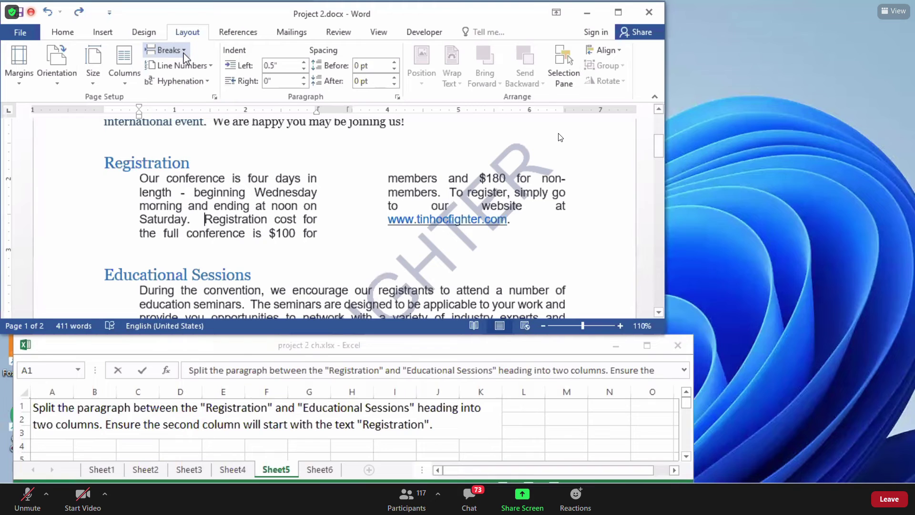
pyautogui.click(184, 52)
pyautogui.click(184, 52)
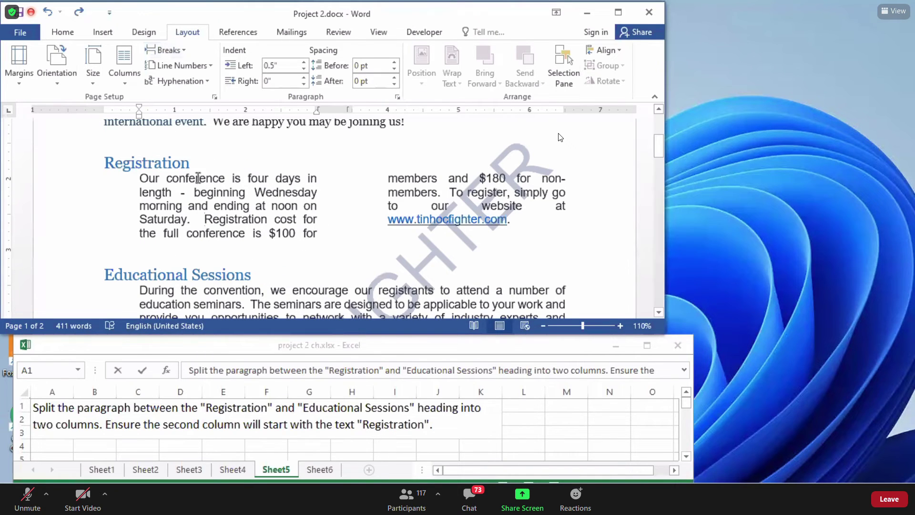
pyautogui.click(185, 55)
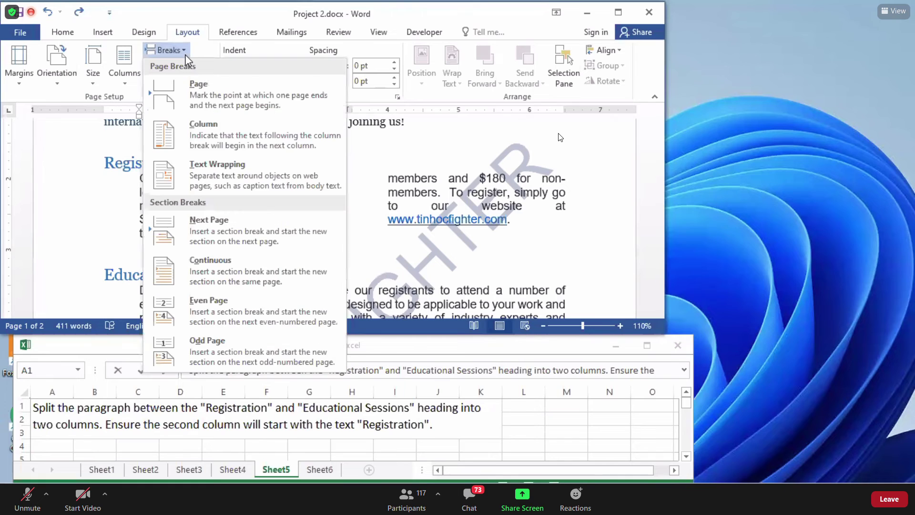
pyautogui.click(223, 151)
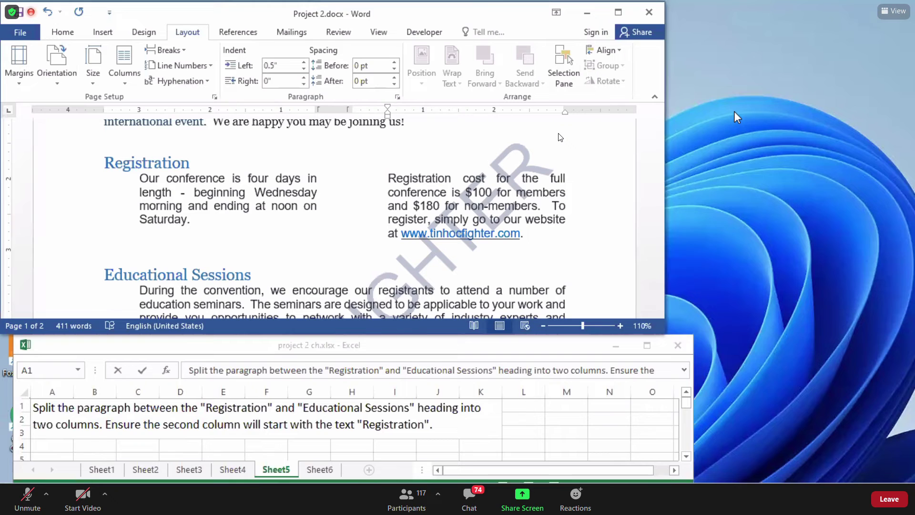
# Confirm Two equal columns in the More Columns settings.
pyautogui.click(726, 158)
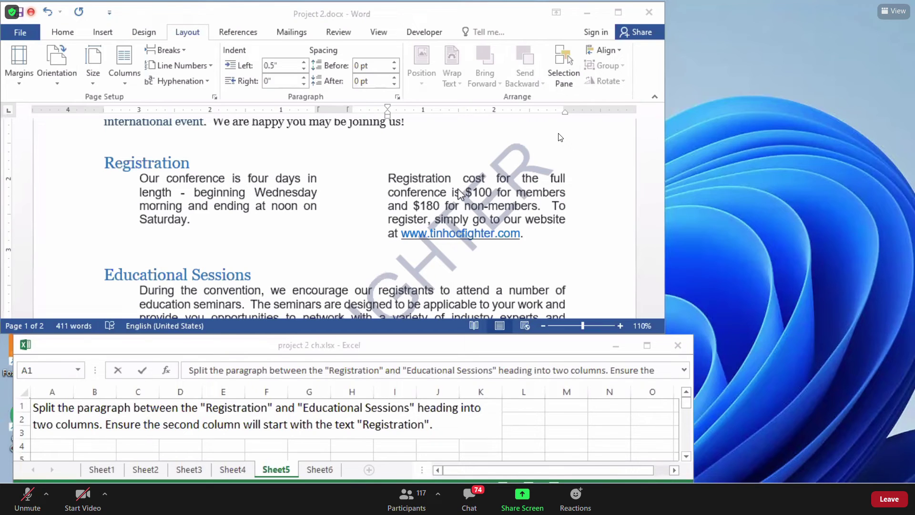
pyautogui.click(124, 67)
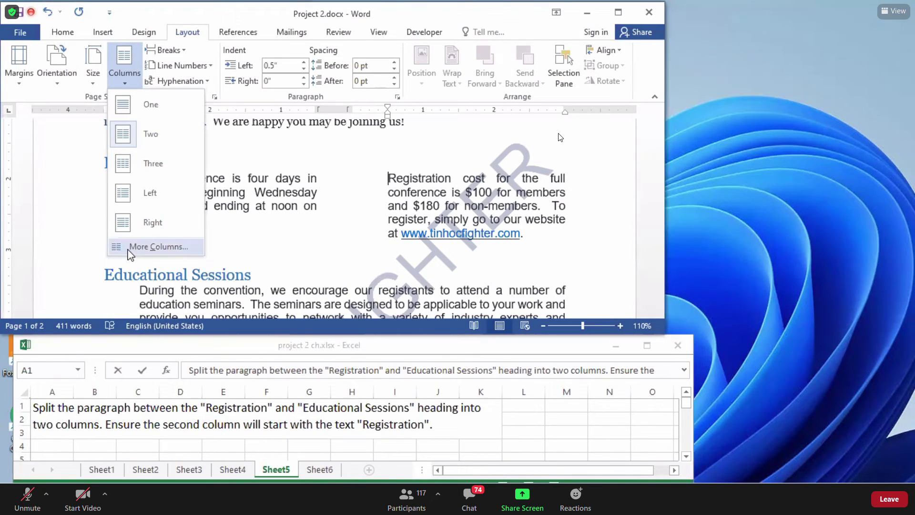
pyautogui.click(143, 247)
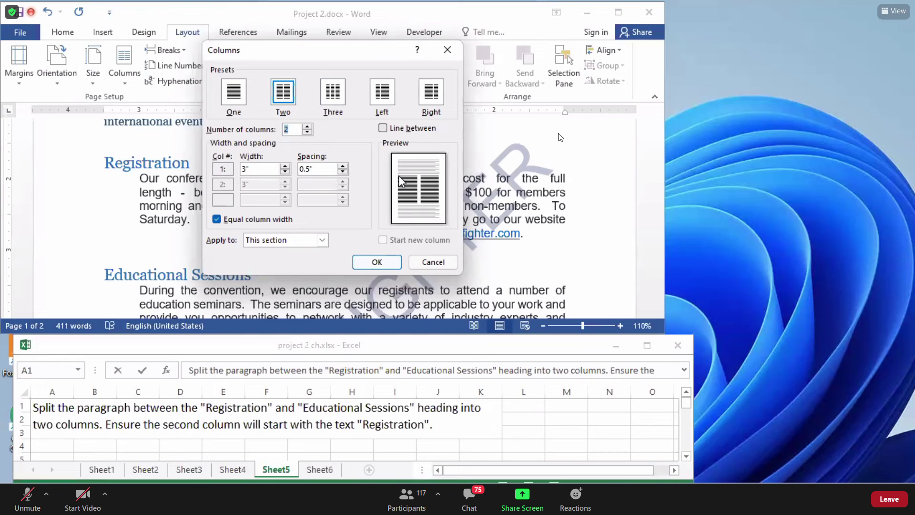
pyautogui.click(377, 262)
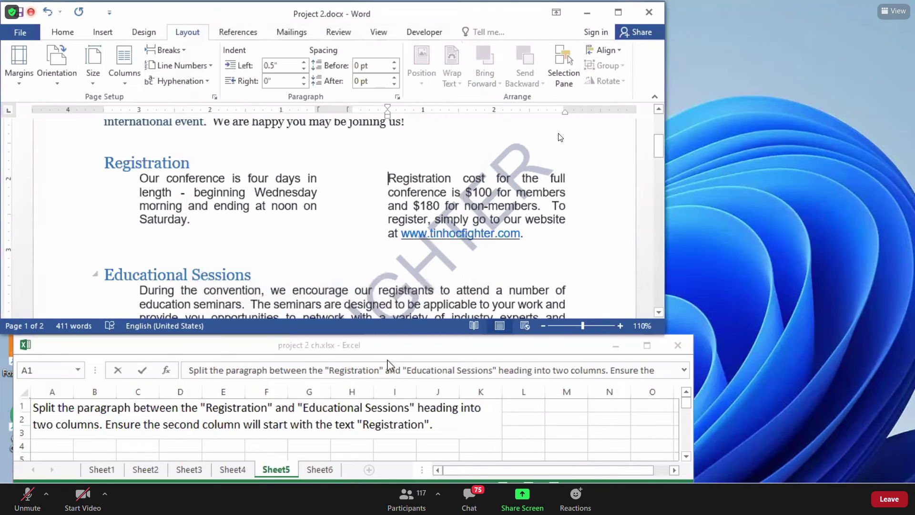
pyautogui.click(320, 470)
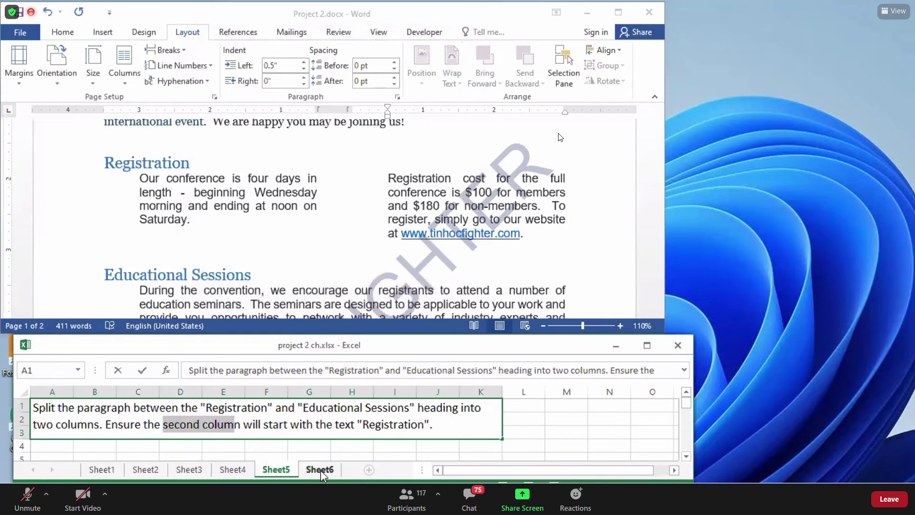
# Go to the end of Project 2 and place the cursor on the blank line below 'Sincerely,'.
pyautogui.click(291, 436)
pyautogui.click(238, 436)
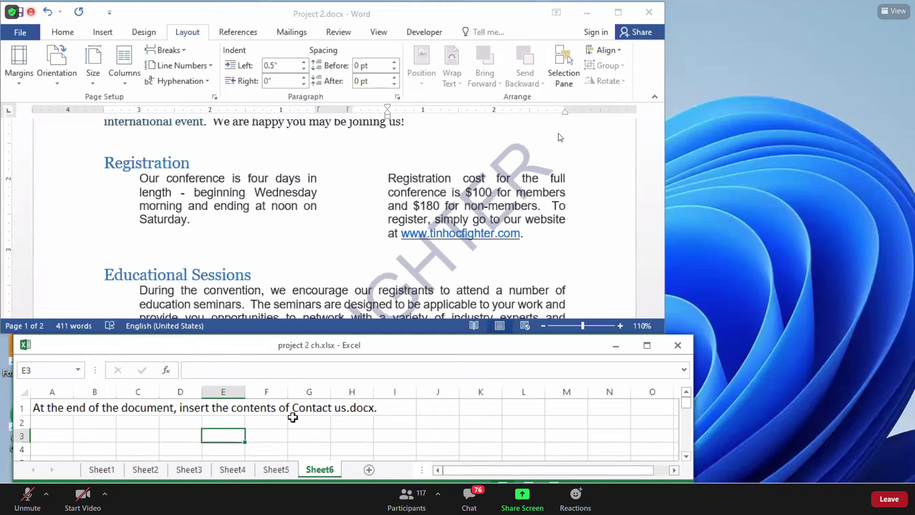
pyautogui.click(309, 421)
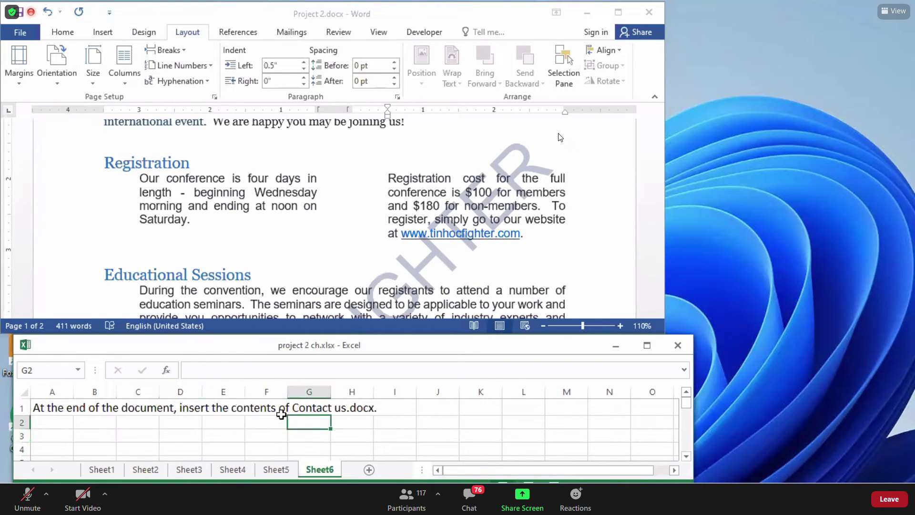
pyautogui.click(302, 243)
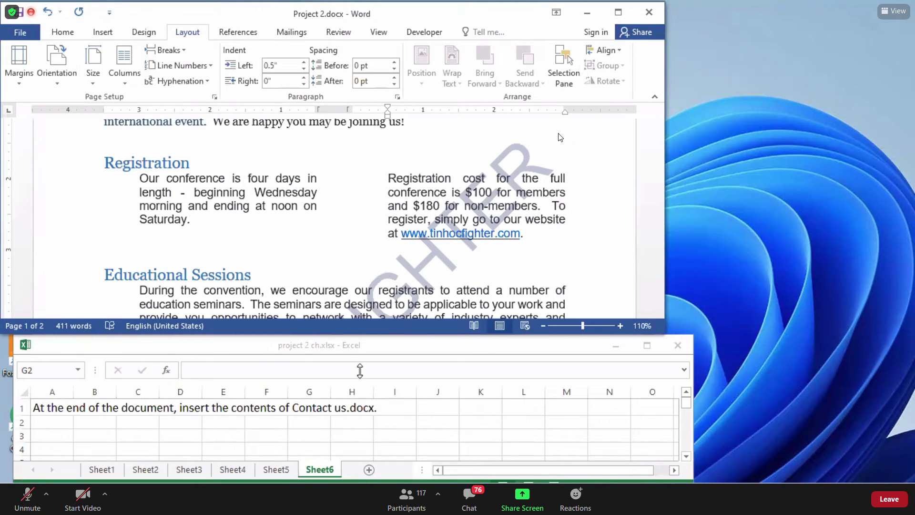
pyautogui.moveTo(662, 142); pyautogui.dragTo(660, 245)
pyautogui.scroll(1, 334, 216)
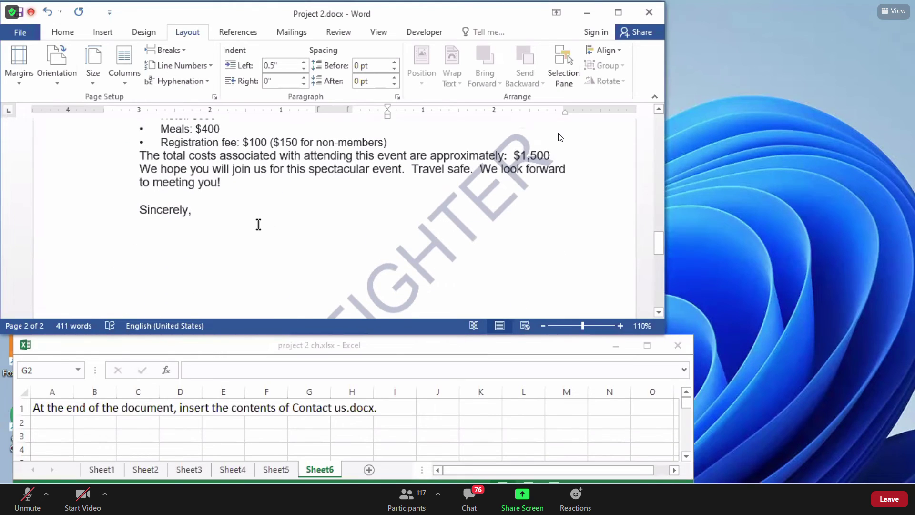
pyautogui.click(149, 236)
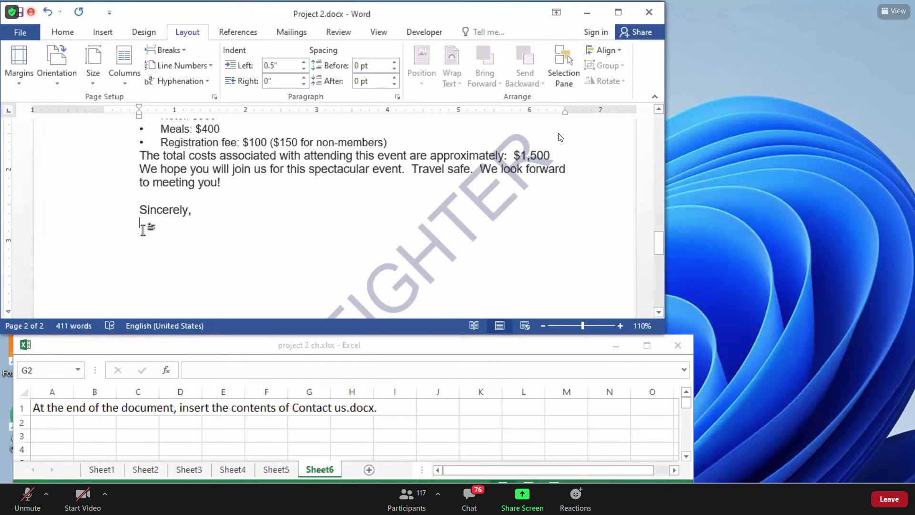
pyautogui.click(102, 32)
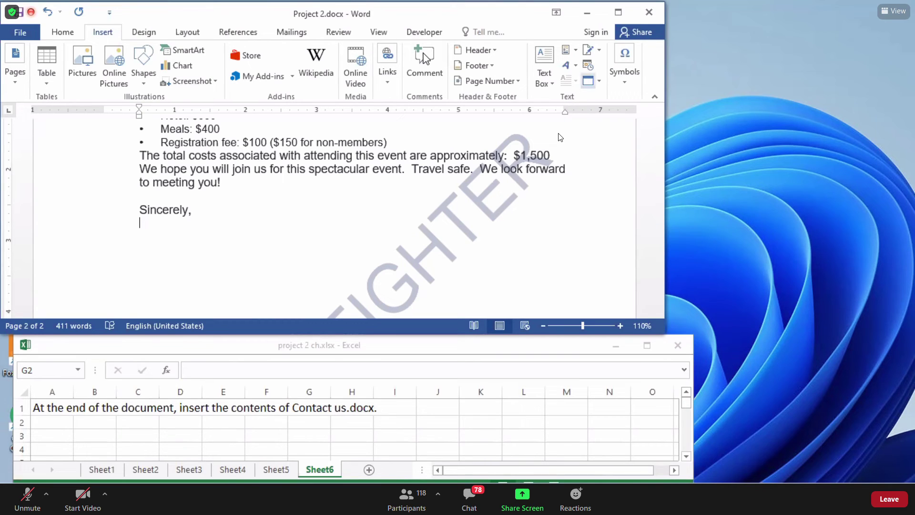
# Choose Text from File from the Insert tab's Object dropdown.
pyautogui.click(684, 107)
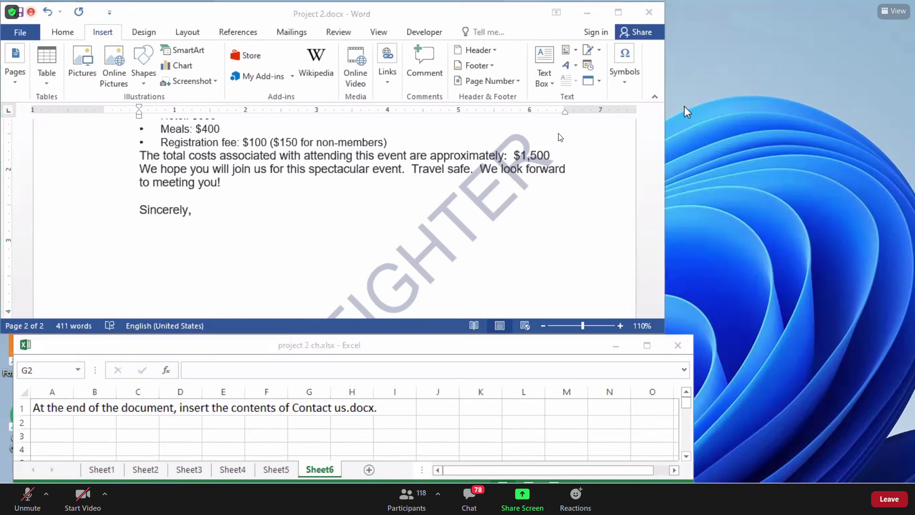
pyautogui.click(573, 102)
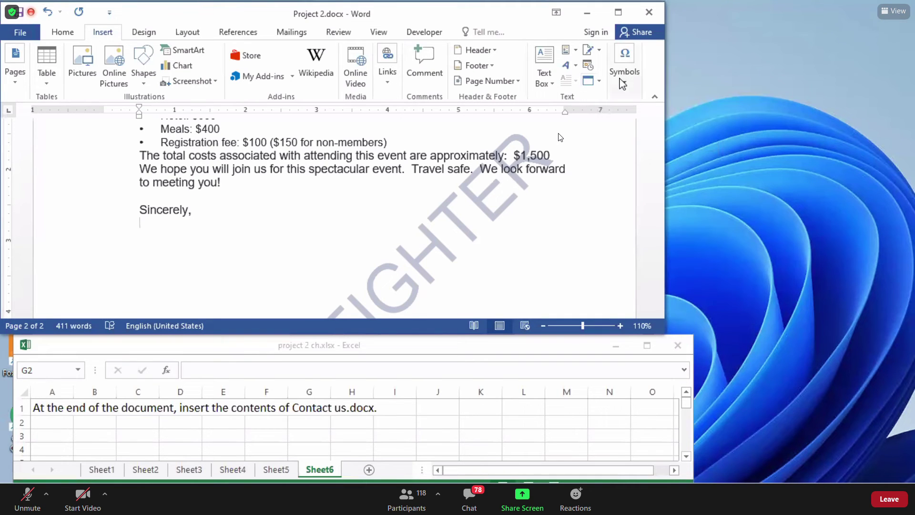
pyautogui.click(601, 82)
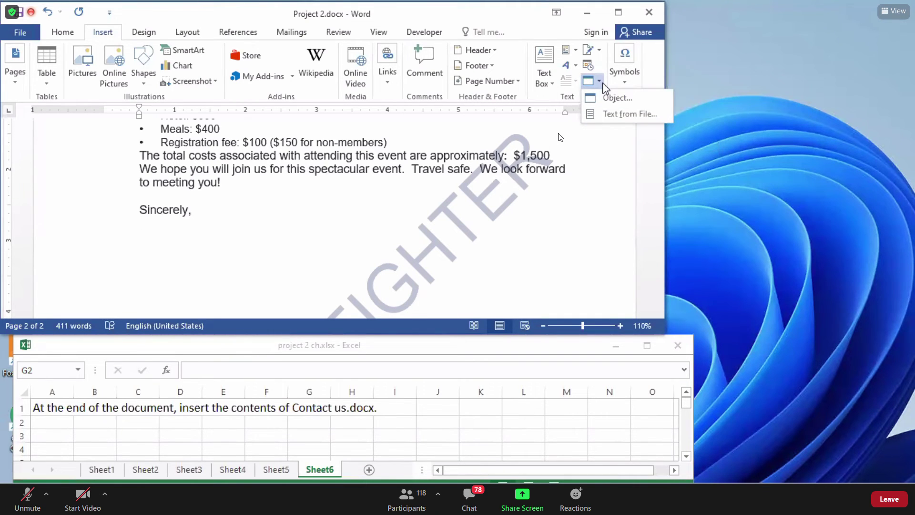
pyautogui.click(601, 83)
pyautogui.click(601, 82)
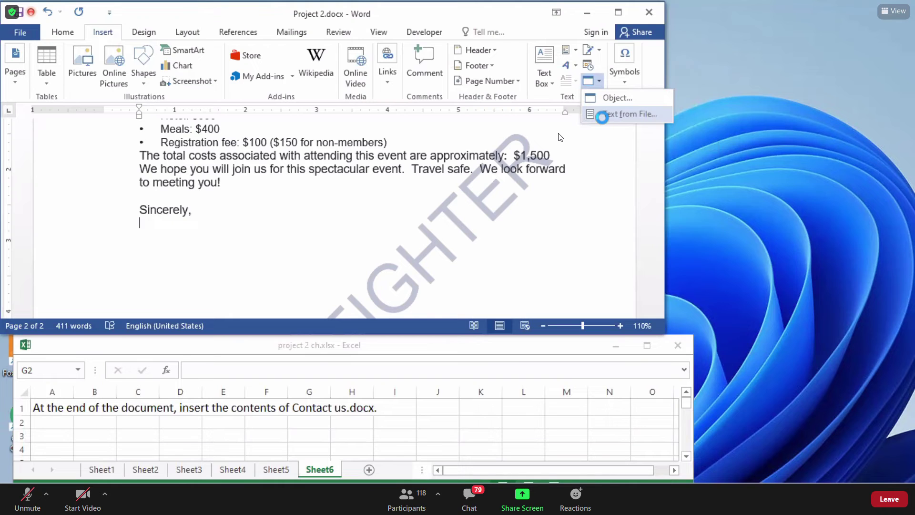
pyautogui.click(603, 119)
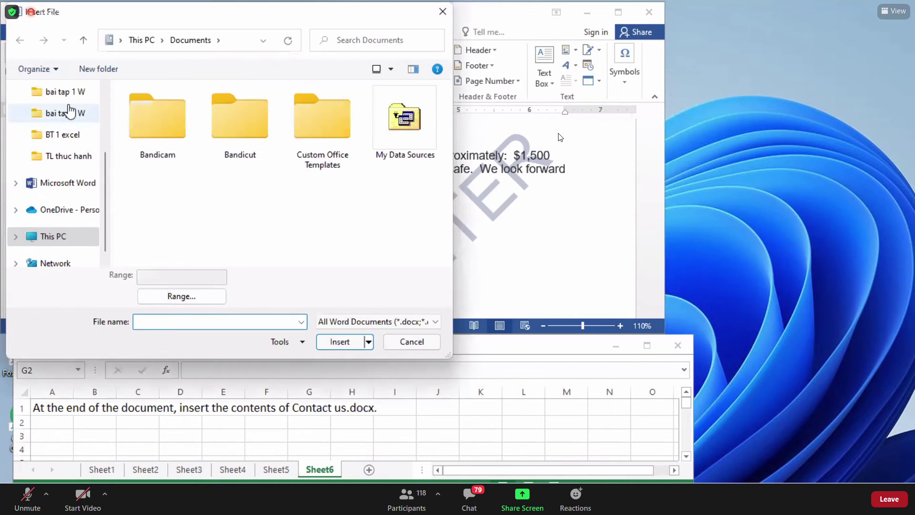
# Insert Contact us.docx from the bai tap 2 W folder below 'Sincerely,'.
pyautogui.click(70, 112)
pyautogui.click(187, 114)
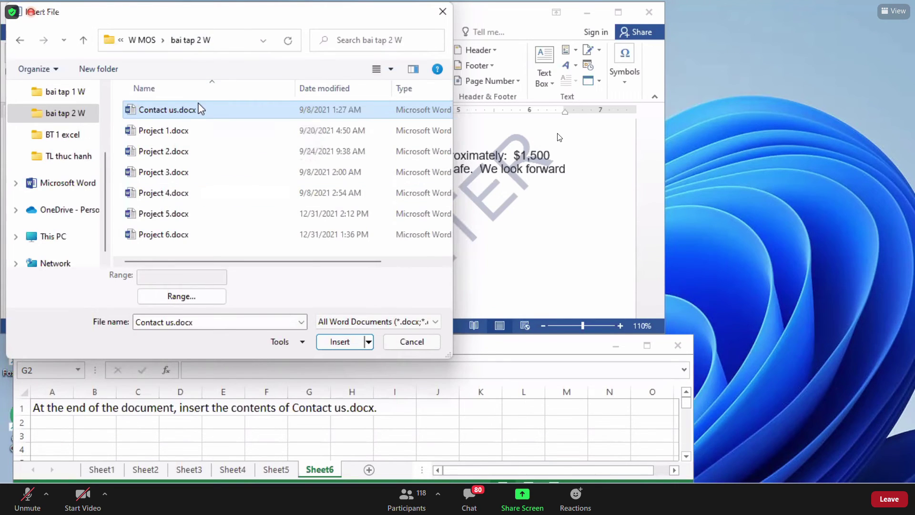
pyautogui.click(351, 345)
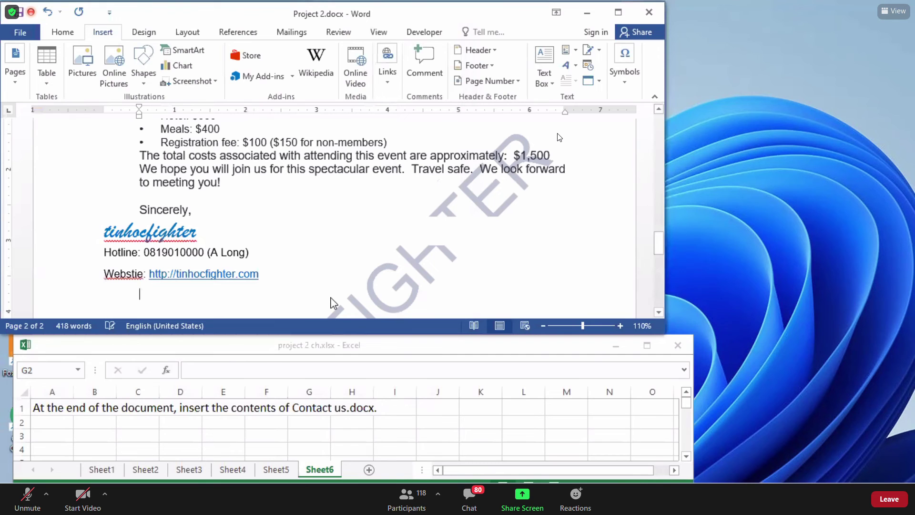
# Close Project 2 and the task workbook, choosing Don't Save for both.
pyautogui.click(308, 449)
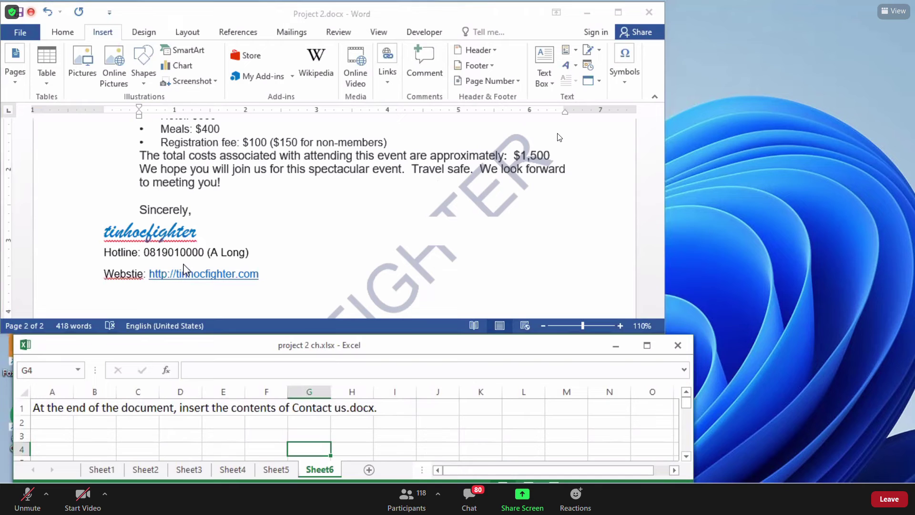
pyautogui.click(192, 253)
pyautogui.click(204, 253)
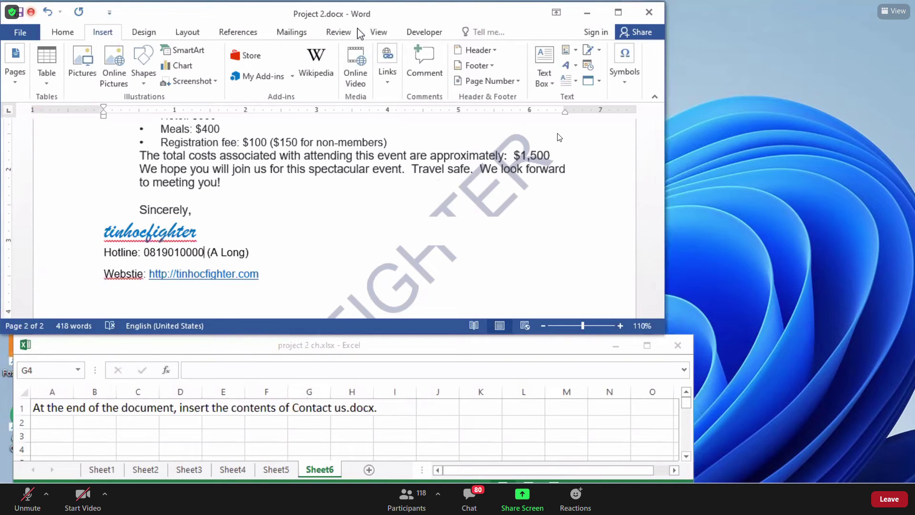
pyautogui.moveTo(360, 19); pyautogui.dragTo(360, 81)
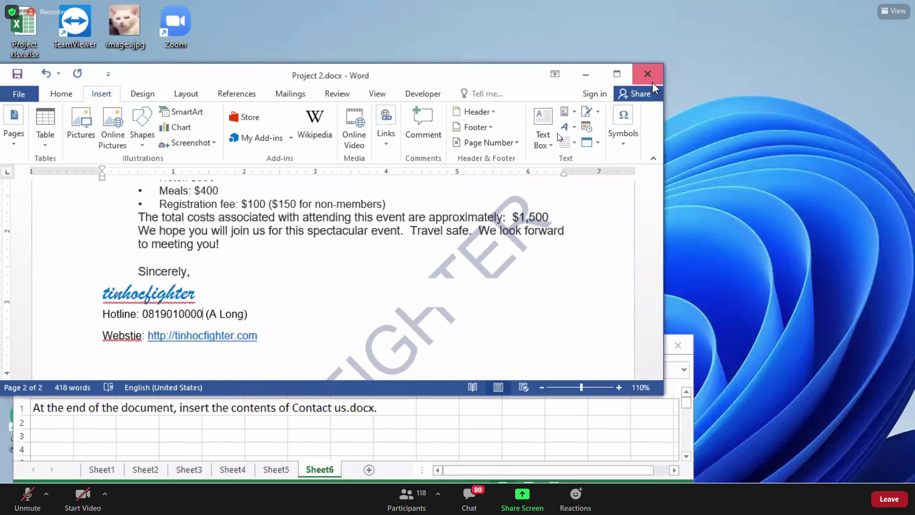
pyautogui.click(652, 82)
pyautogui.click(466, 274)
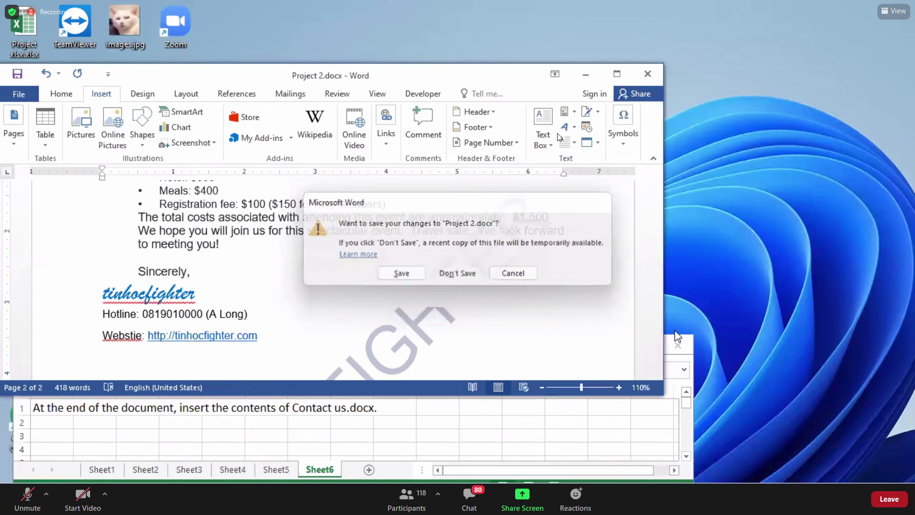
pyautogui.click(677, 346)
pyautogui.click(453, 276)
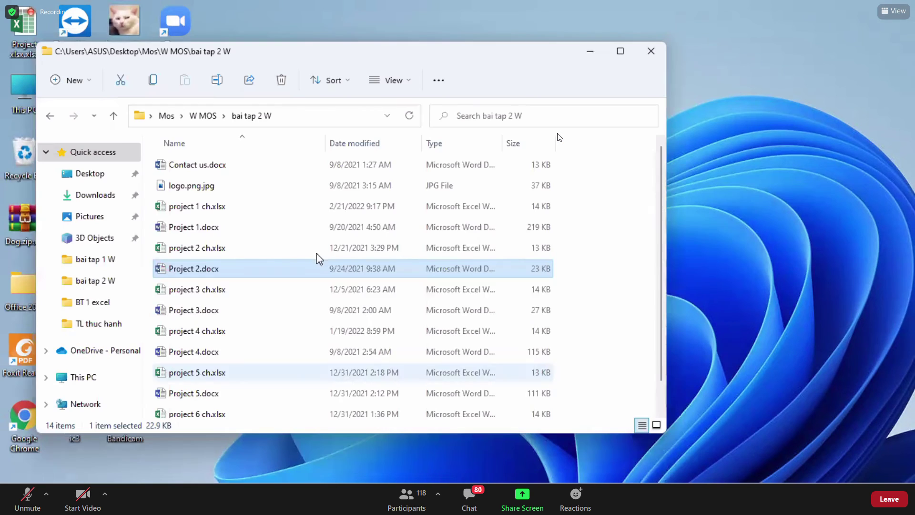
# Open project 3 ch.xlsx and Project 3.docx from the project folder.
pyautogui.click(220, 291)
pyautogui.doubleClick(221, 292)
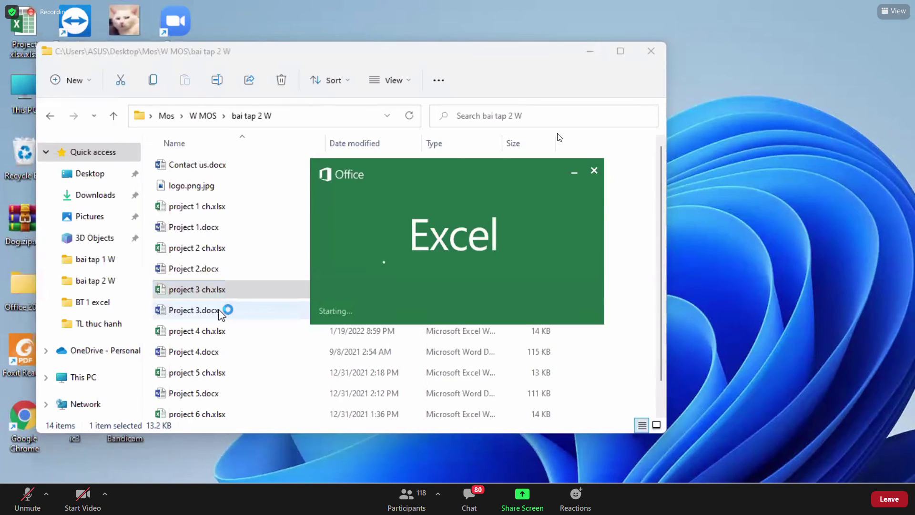
pyautogui.click(222, 310)
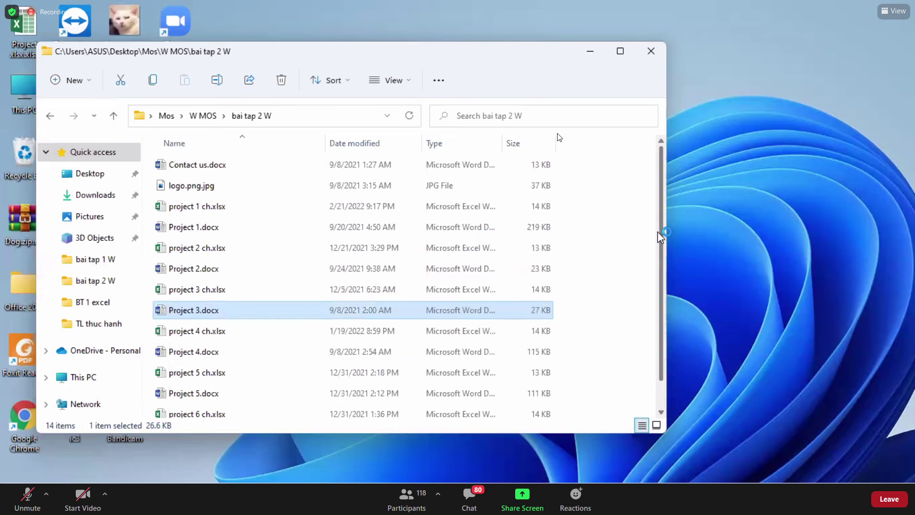
pyautogui.scroll(-1, 660, 324)
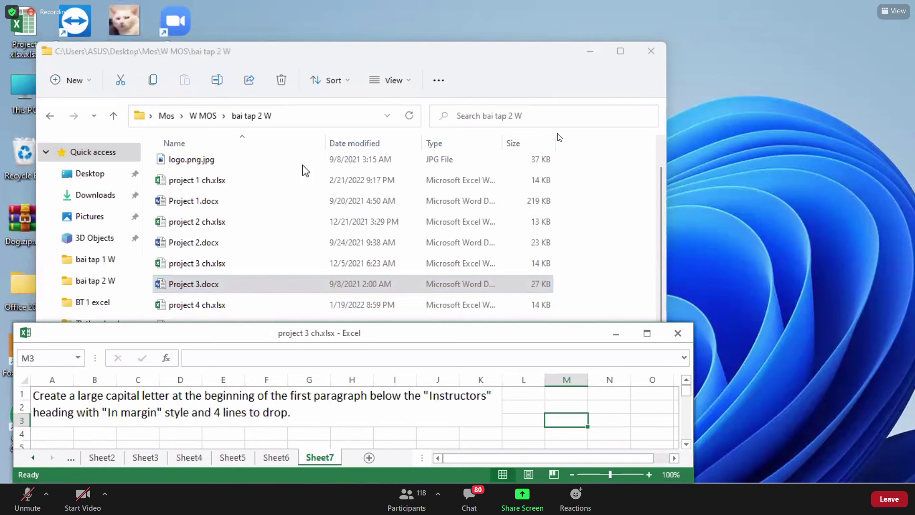
pyautogui.click(588, 57)
# Show the spreadsheet's Sheet1 task asking for an Automatic Table 1 contents table.
pyautogui.click(351, 76)
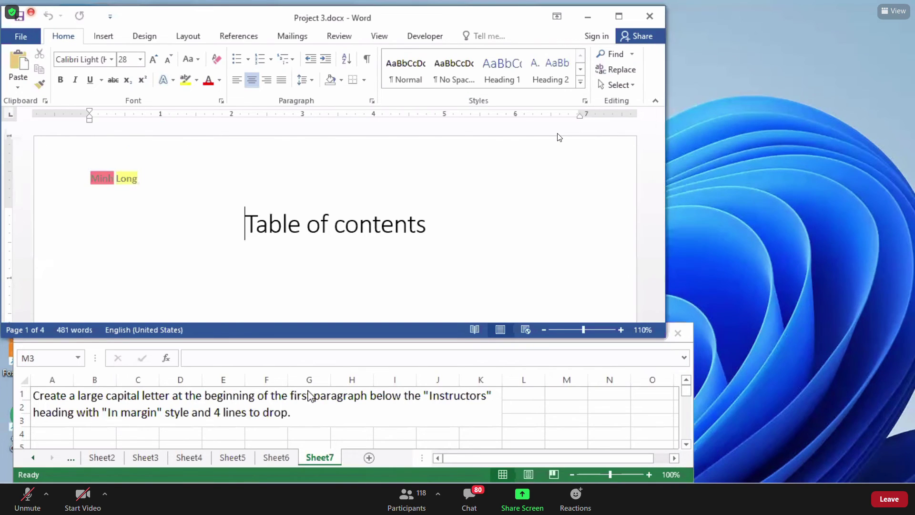
pyautogui.click(70, 456)
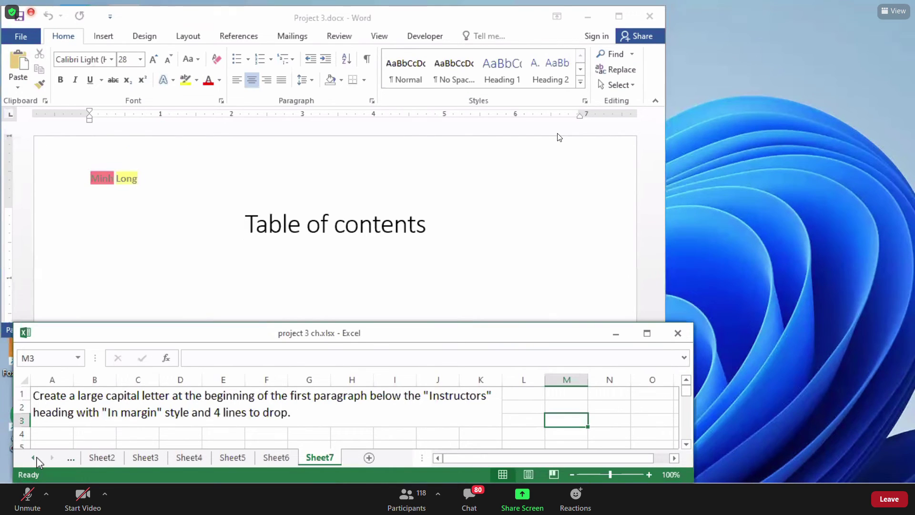
pyautogui.hotkey('ctrl', 'pageup')
pyautogui.hotkey('ctrl', 'pageup')
pyautogui.hotkey('ctrl', 'pageup')
pyautogui.hotkey('ctrl', 'pageup')
pyautogui.hotkey('ctrl', 'pageup')
pyautogui.hotkey('ctrl', 'pageup')
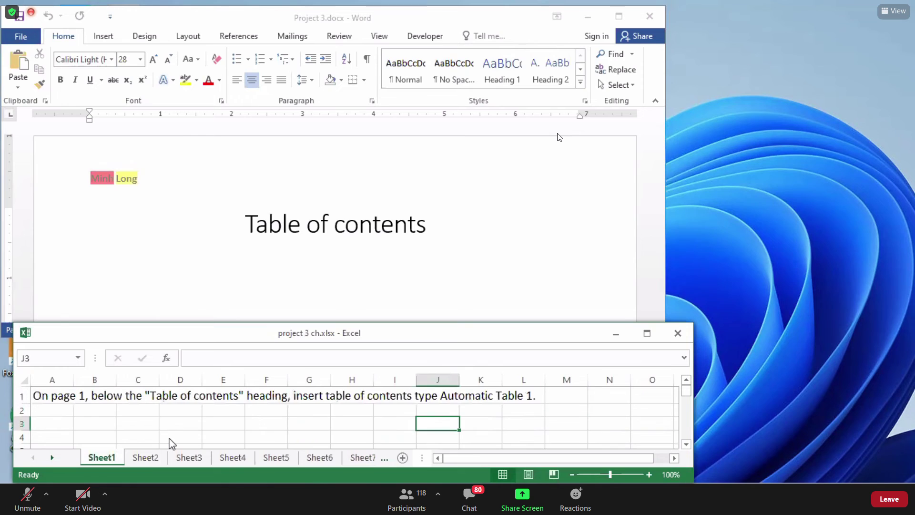
pyautogui.click(180, 436)
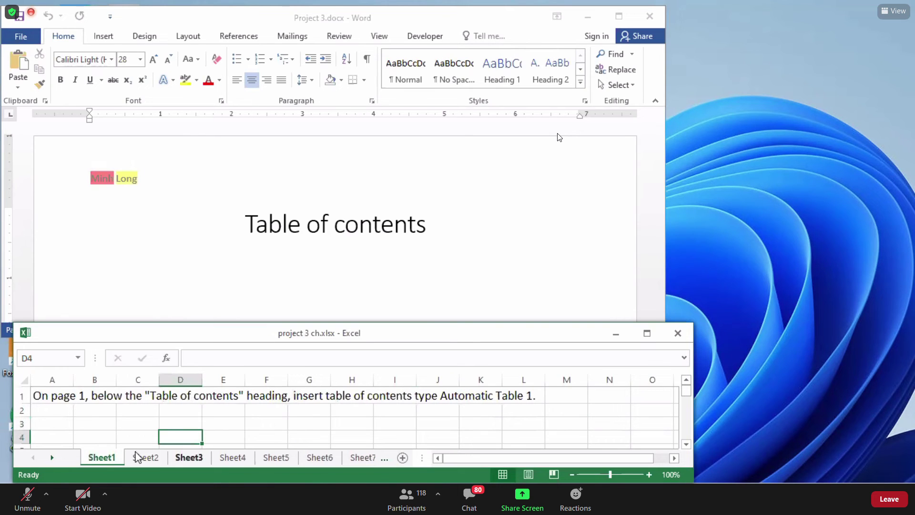